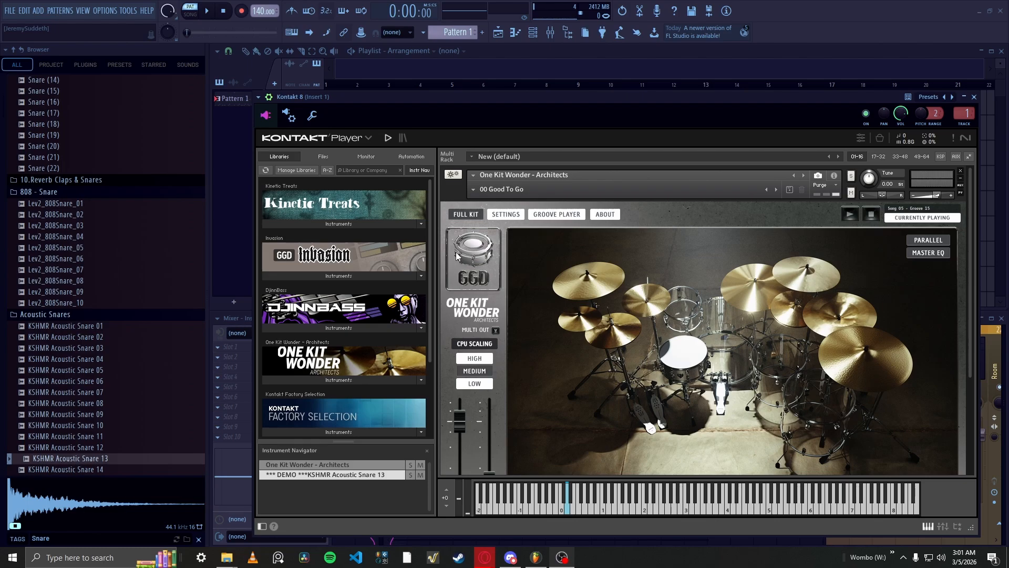
- Open the KSHMR Acoustic Snare 13 instrument for editing and audition its mapped D0 note
scroll(456, 251, "down", 5)
scroll(456, 251, "down", 1)
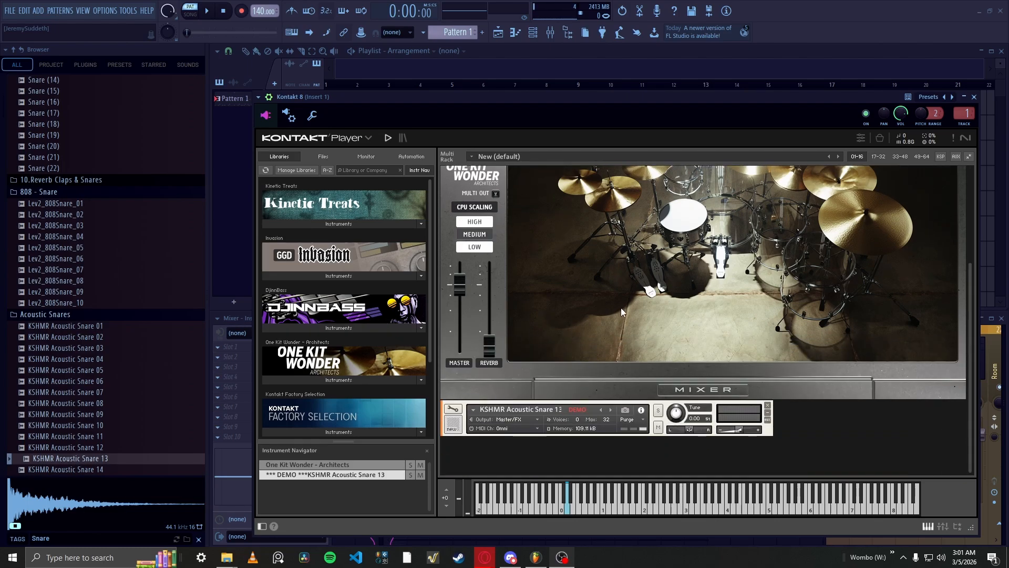
left_click(453, 408)
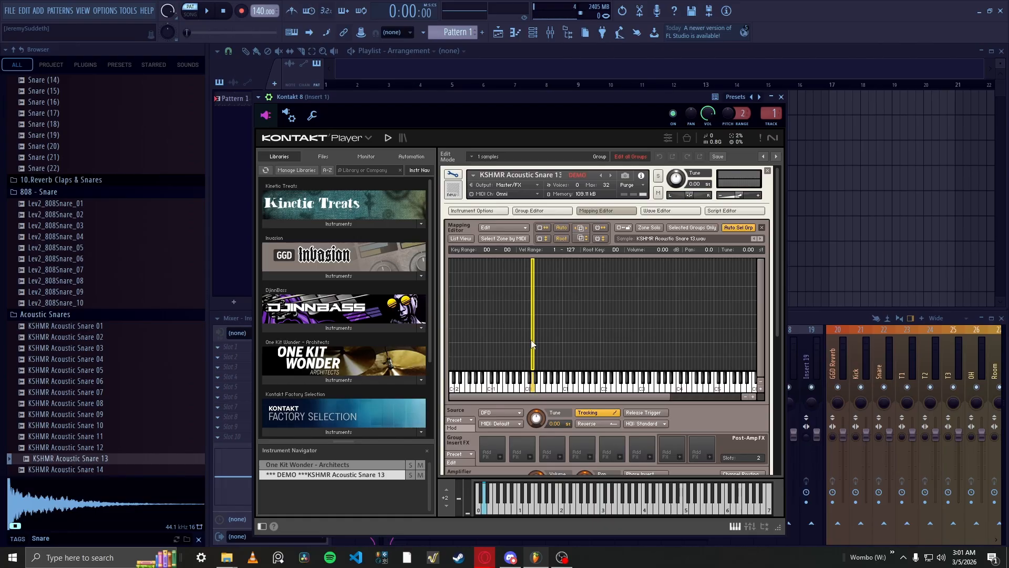
left_click(483, 513)
- Mute the KSHMR Acoustic Snare 13 instrument, audition D0 on the drum kit alone, and unmute the instrument
left_click(658, 193)
left_click(487, 505)
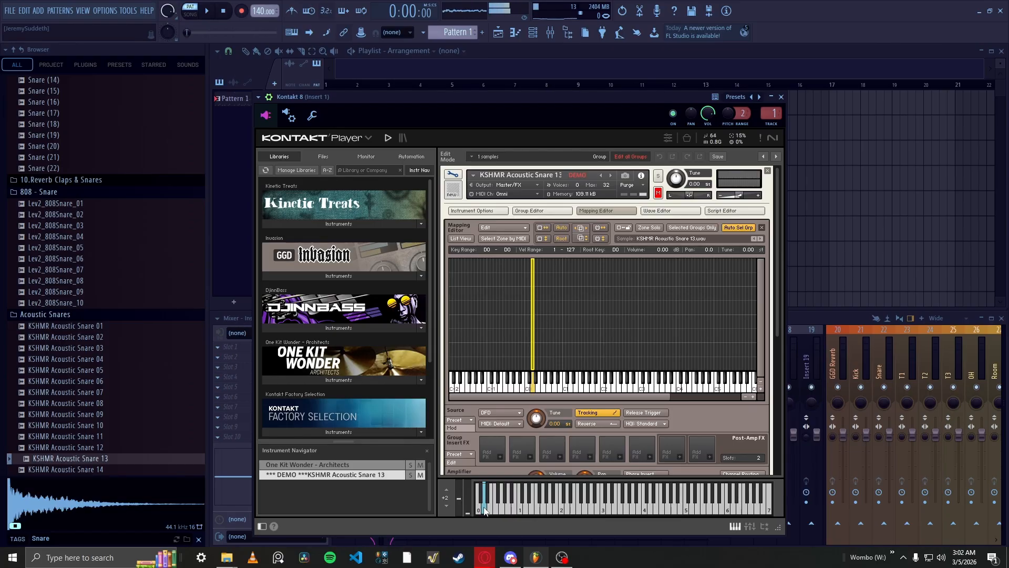
left_click(658, 193)
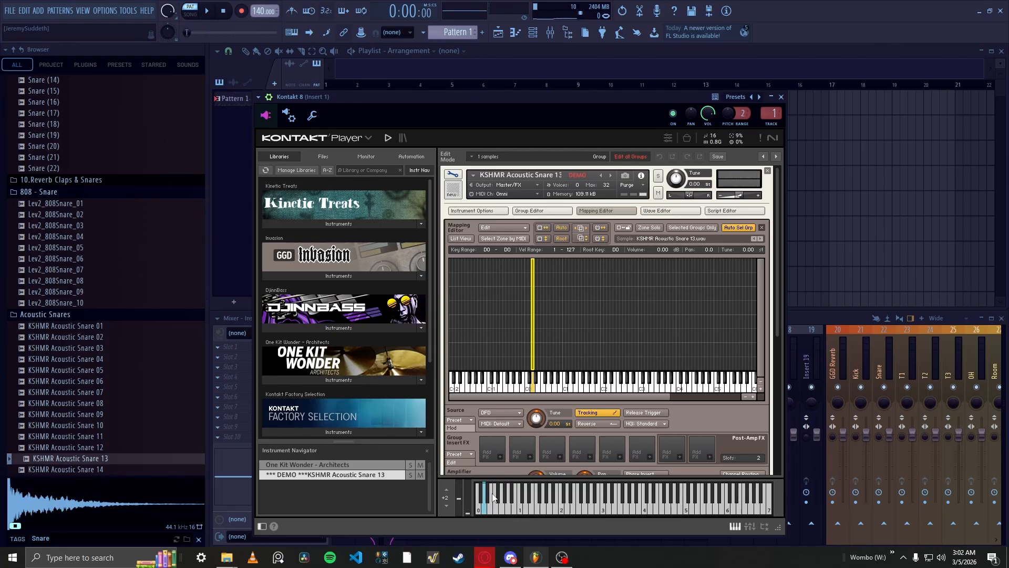
- Audition D0 with the KSHMR snare instrument soloed and again unsoloed with the kit, and leave its editor
left_click(658, 177)
left_click(486, 512)
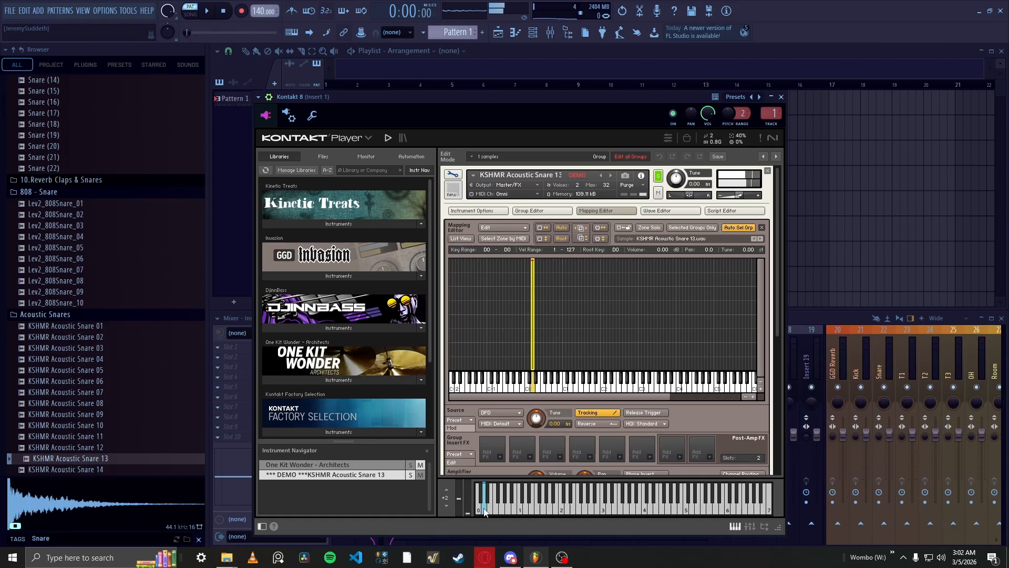
left_click(485, 513)
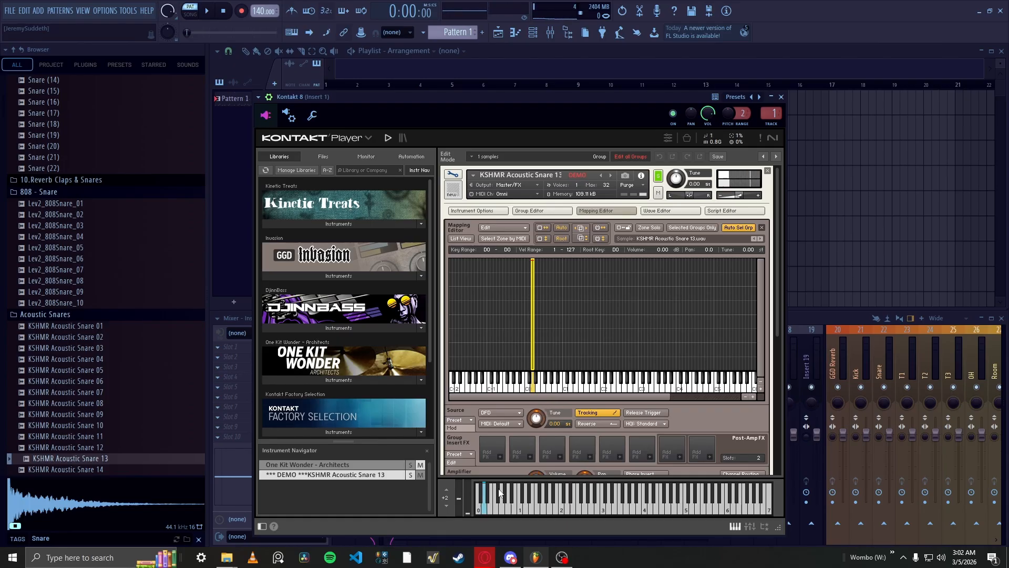
left_click(657, 178)
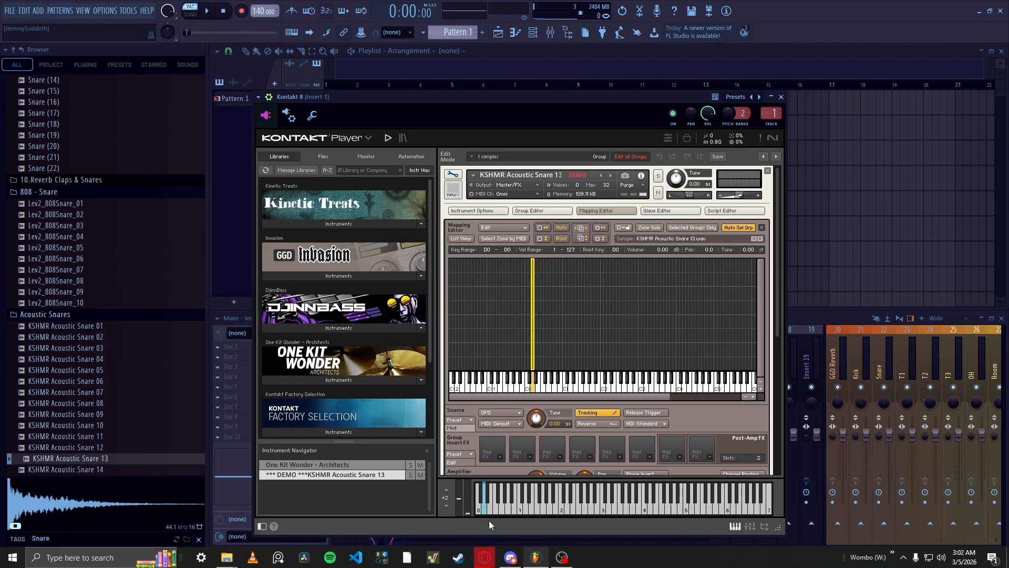
left_click(484, 512)
left_click(453, 176)
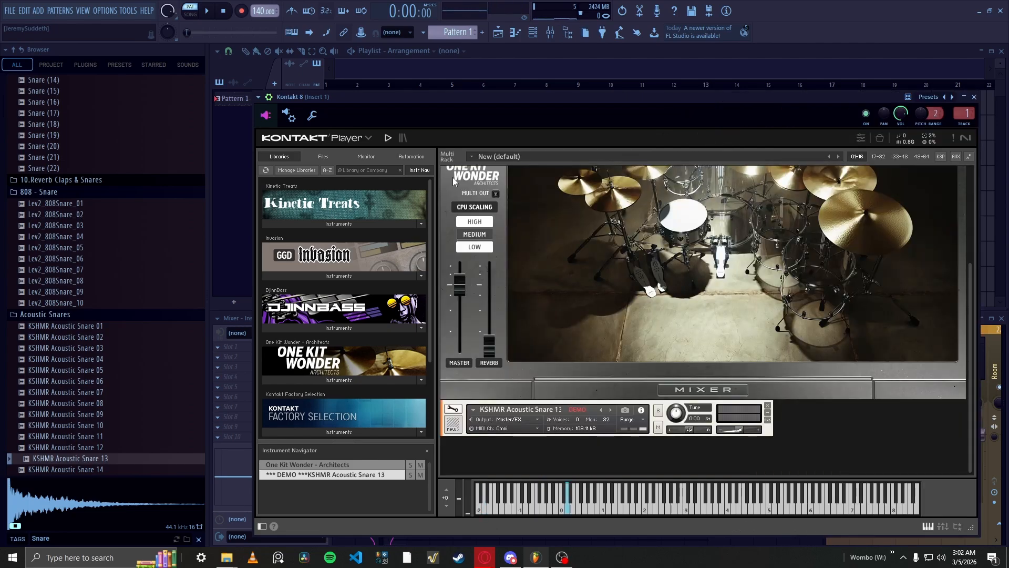
- Examine the KSHMR snare's output choices, Kontakt's output channels and the plugin's output-to-mixer connections
left_click(536, 420)
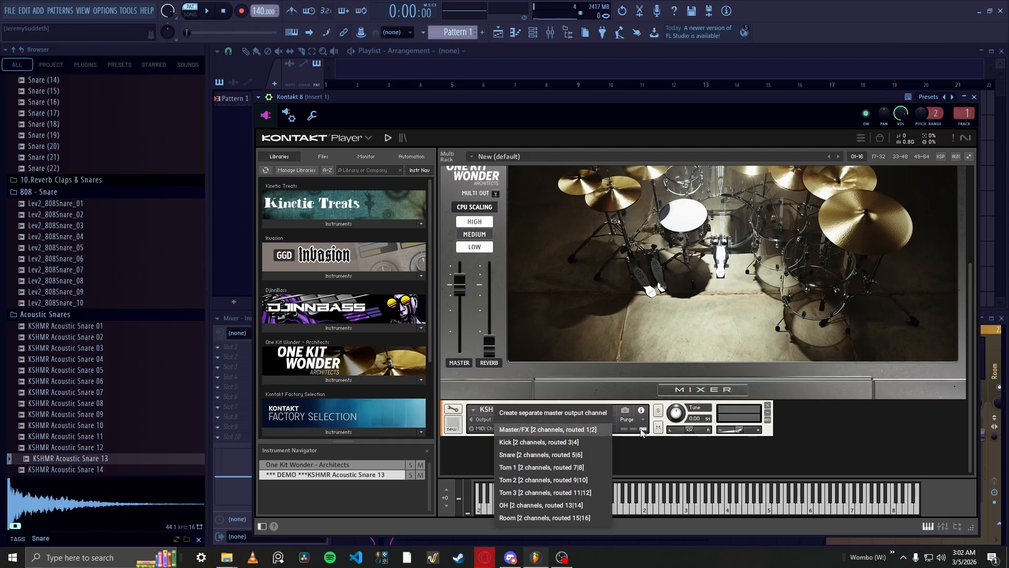
left_click(651, 438)
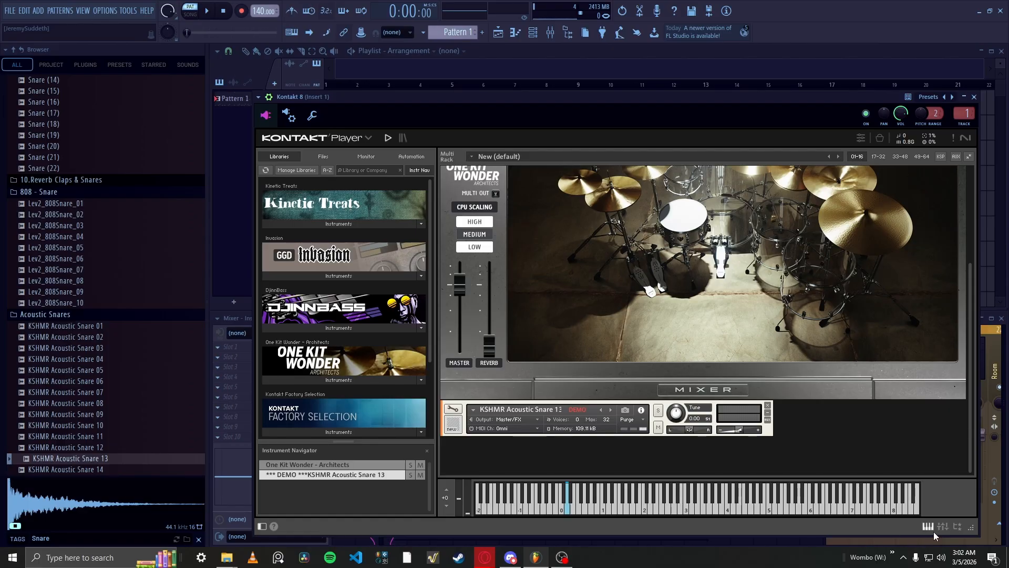
left_click(695, 389)
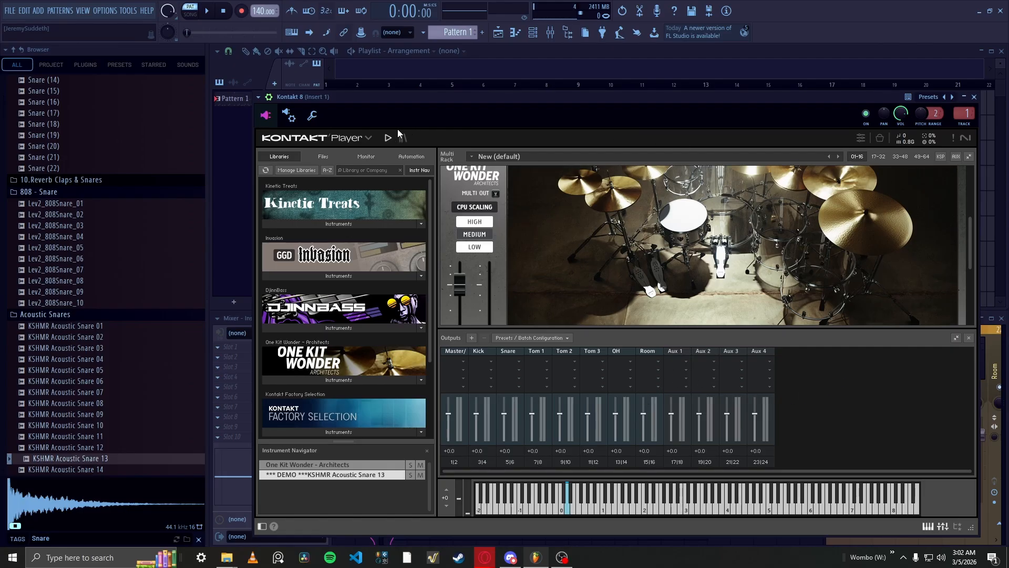
left_click(288, 117)
scroll(397, 280, "down", 5)
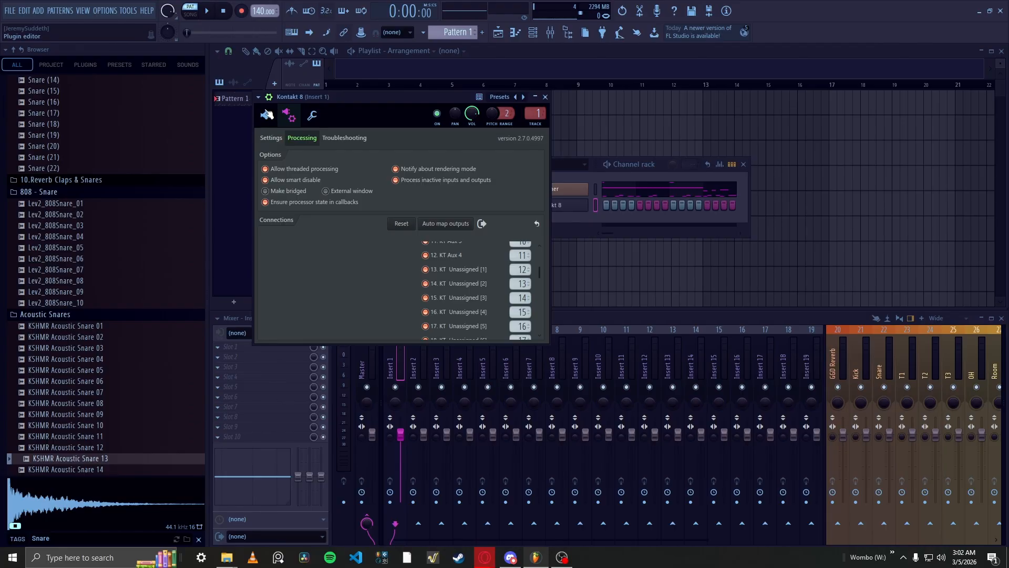
left_click(268, 115)
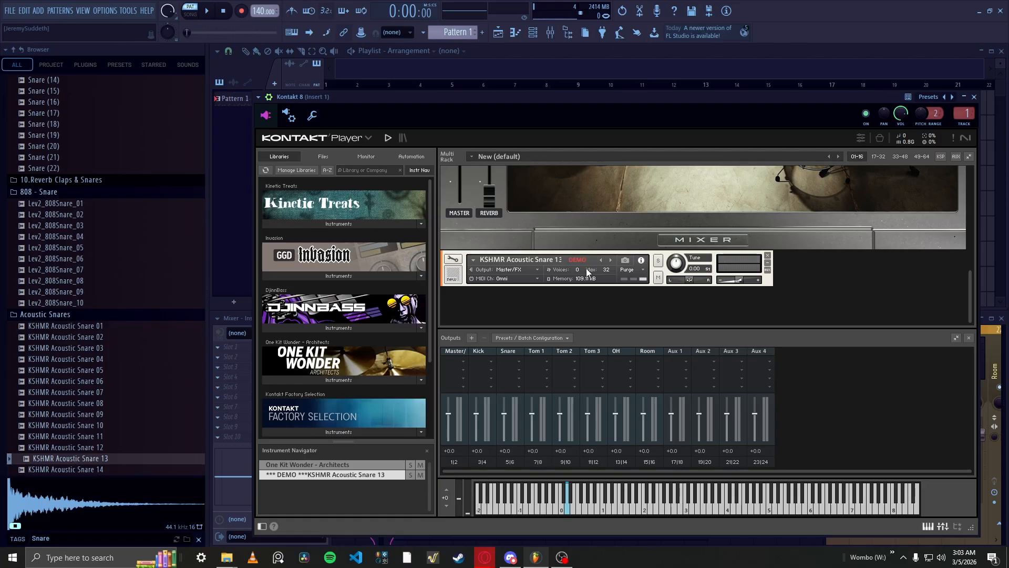
- Remove the KSHMR Acoustic Snare 13 instrument from the Kontakt rack and close the Kontakt window
left_click(767, 255)
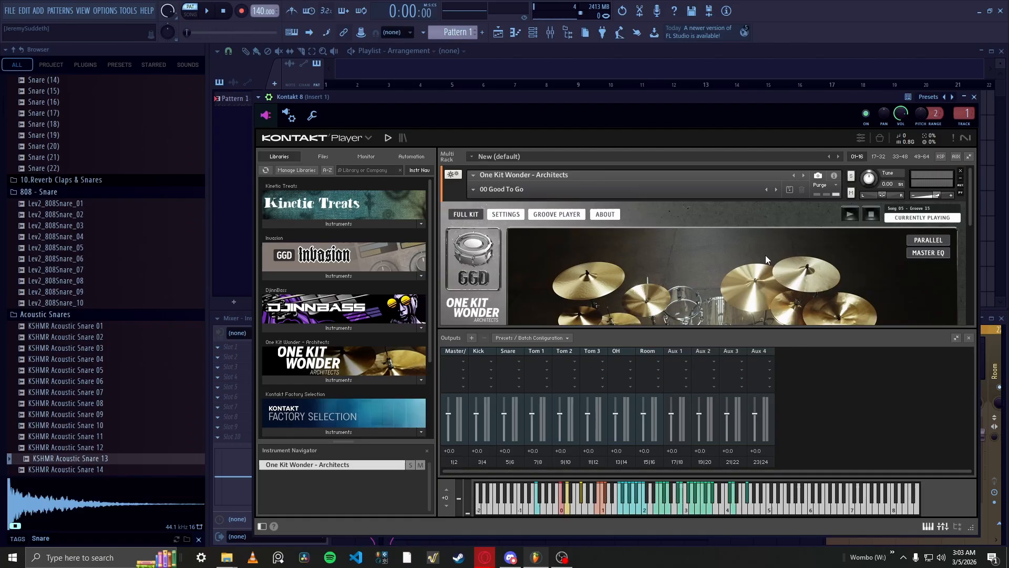
left_click(974, 97)
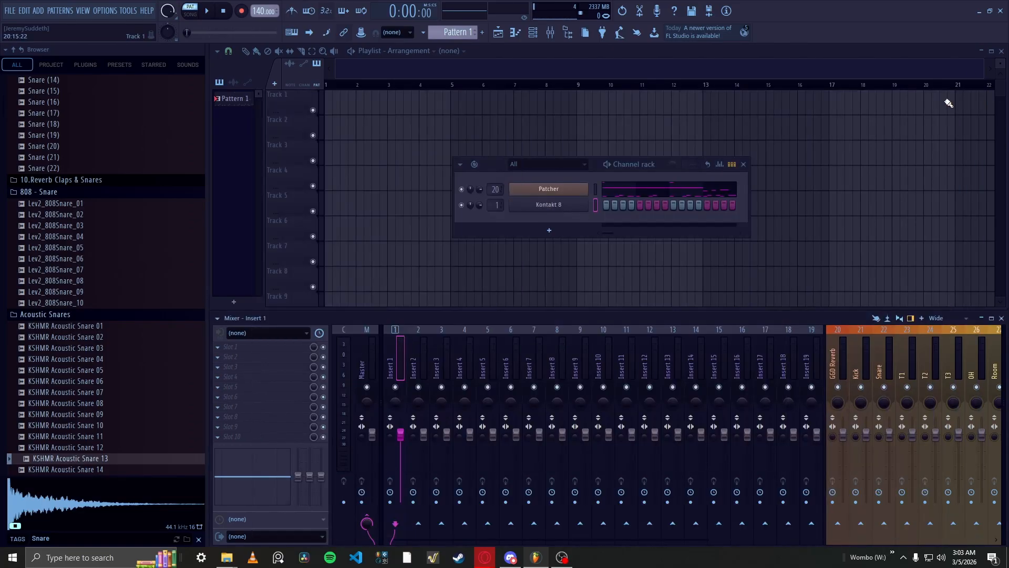
- Open the Patcher channel and view the plugins available to add to its map, without adding one
left_click(544, 190)
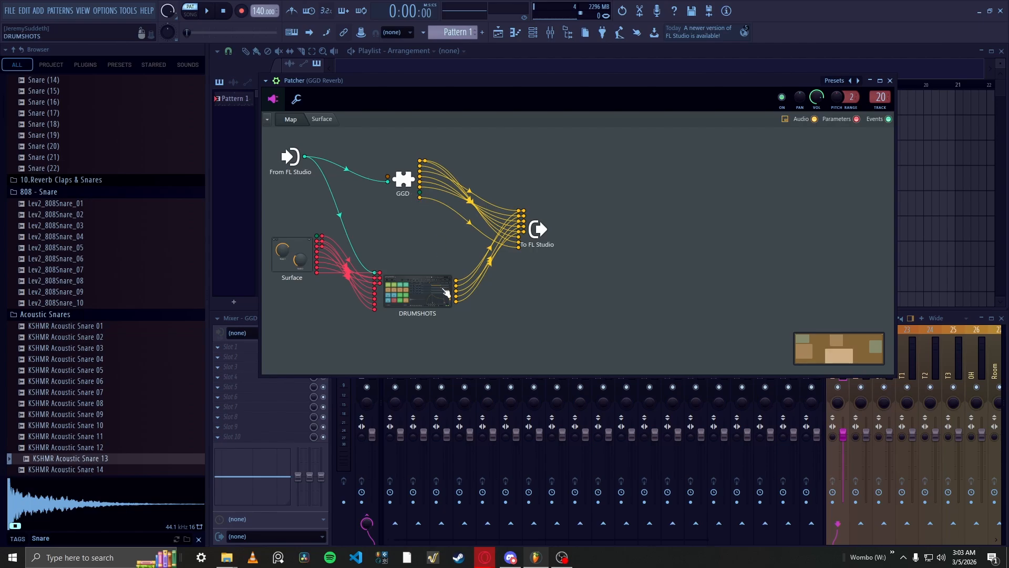
right_click(587, 290)
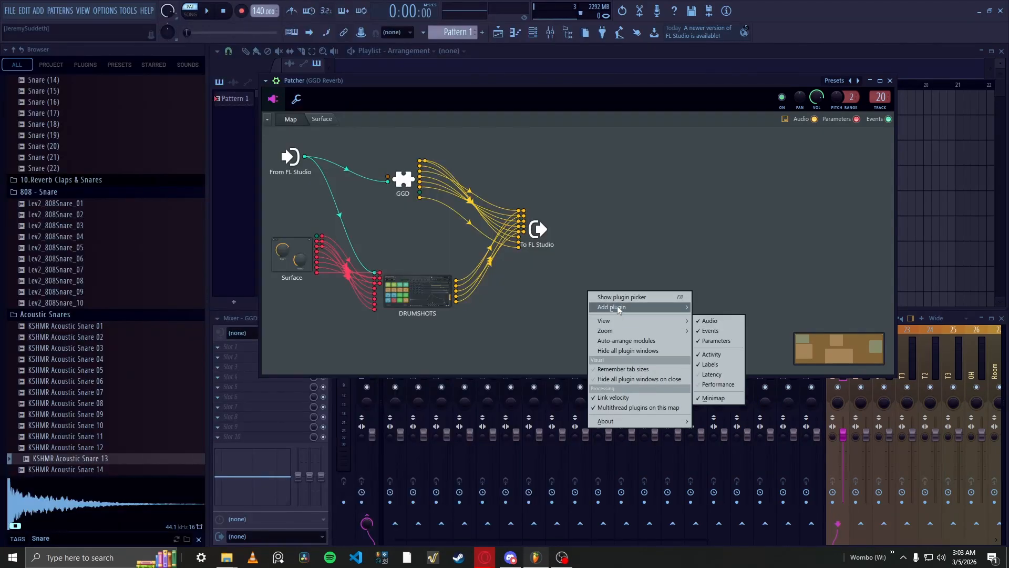
mouse_move(617, 305)
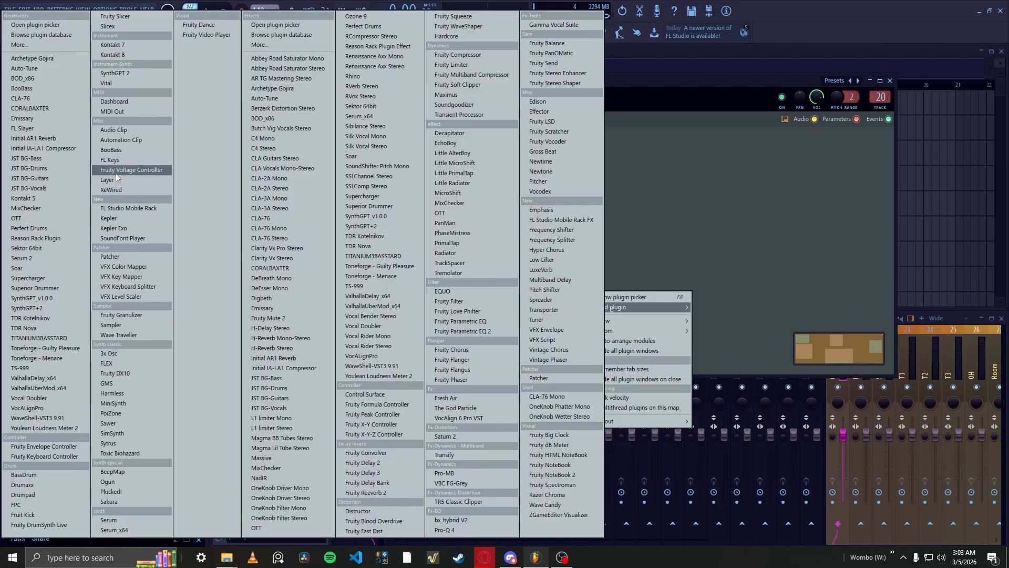
key("Escape")
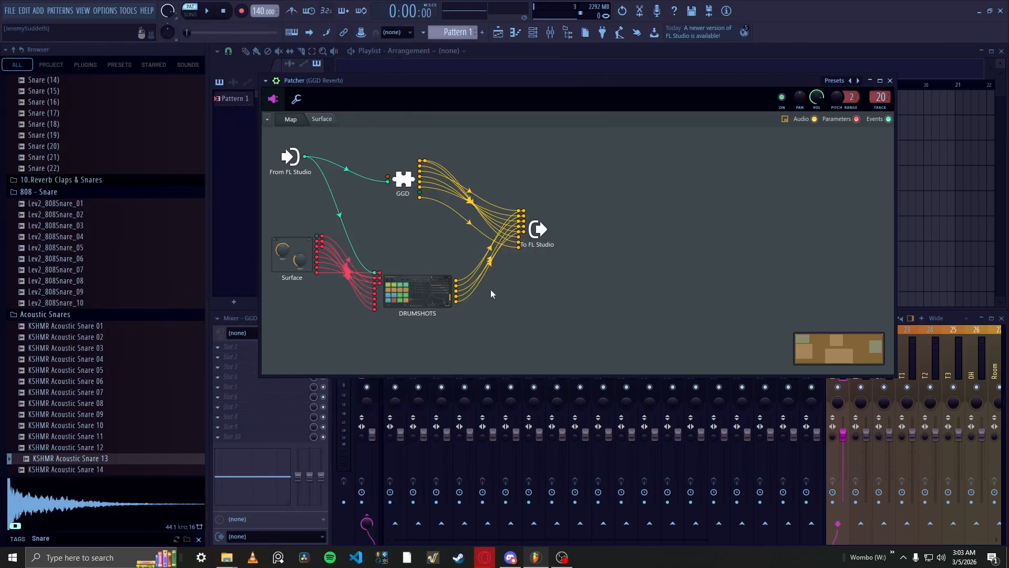
- Open the DRUMSHOTS module in the Patcher map, audition its kick, snare, rack tom and floor tom pads, and close it
double_click(421, 285)
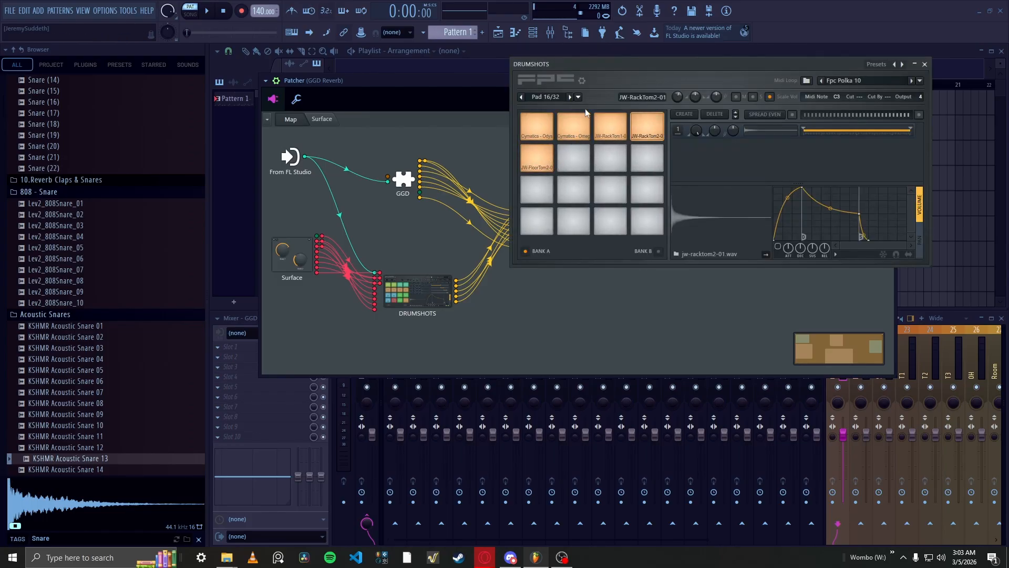
left_click(552, 128)
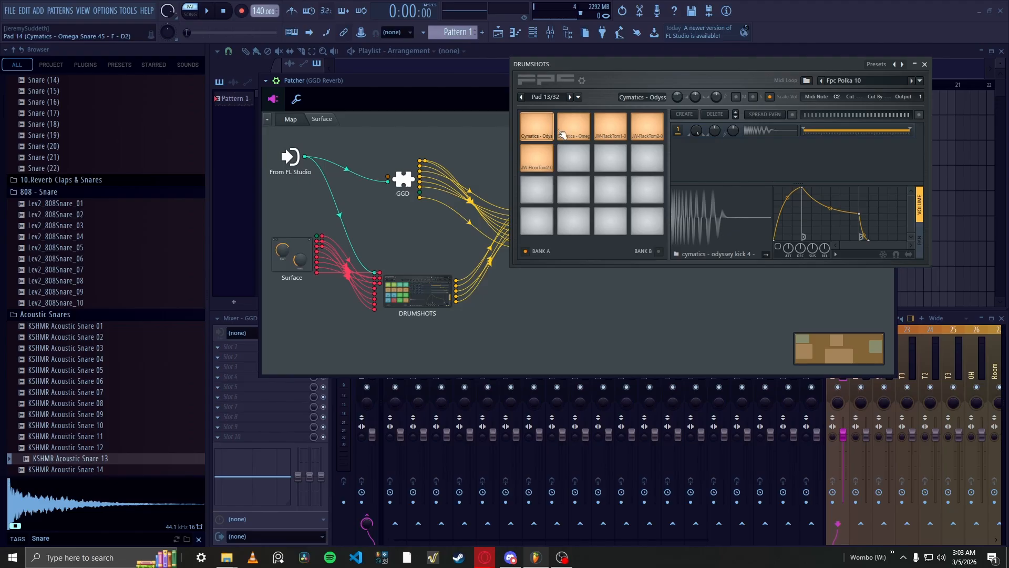
left_click(573, 130)
left_click(616, 135)
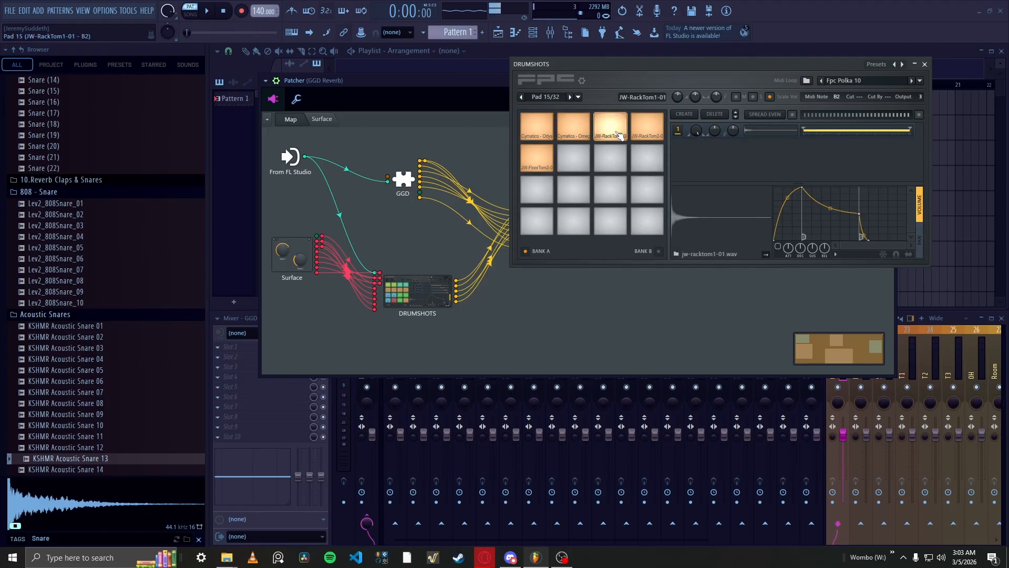
left_click(648, 135)
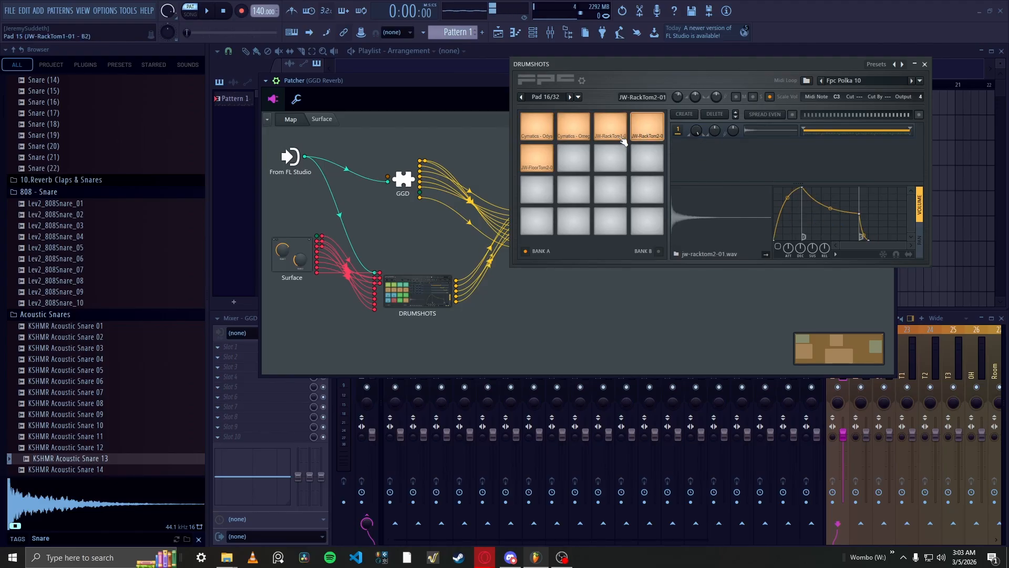
left_click(541, 156)
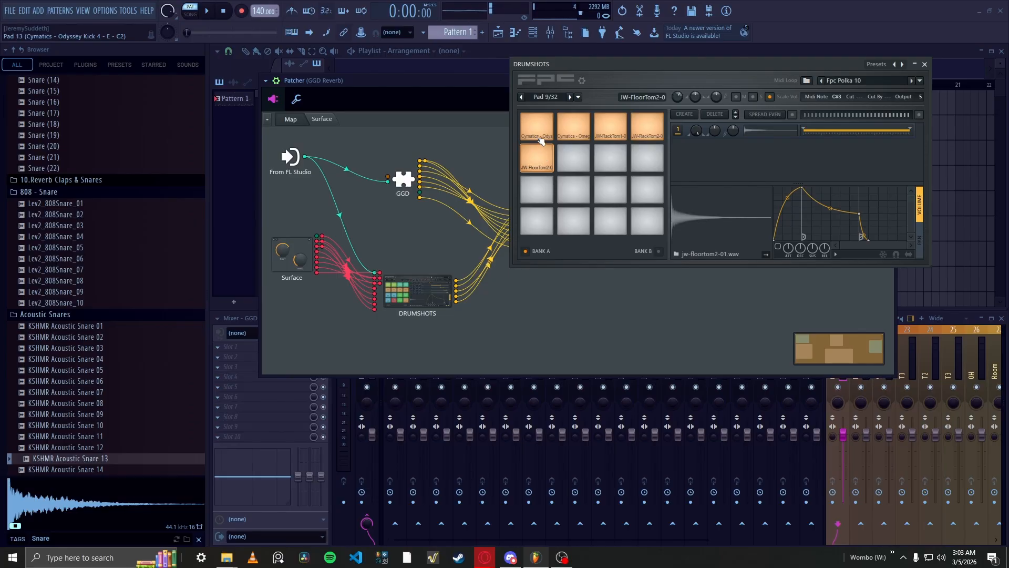
left_click(537, 129)
left_click(644, 129)
key("Escape")
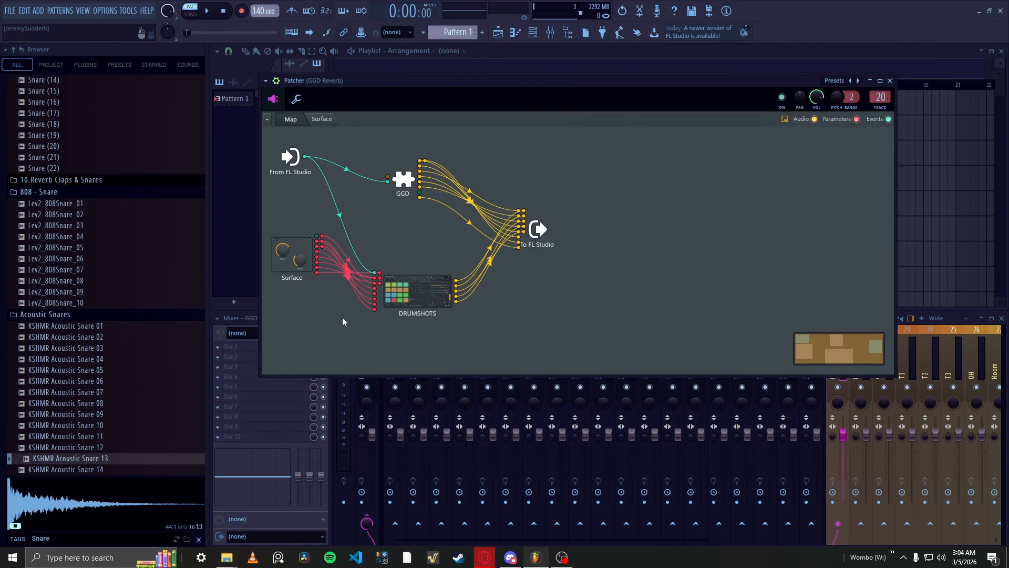
- Reopen DRUMSHOTS, check pads 13, 14, 15, 16 and 9 in turn with their output assignments, and hide the window
left_click(436, 294)
left_click(536, 126)
left_click(575, 129)
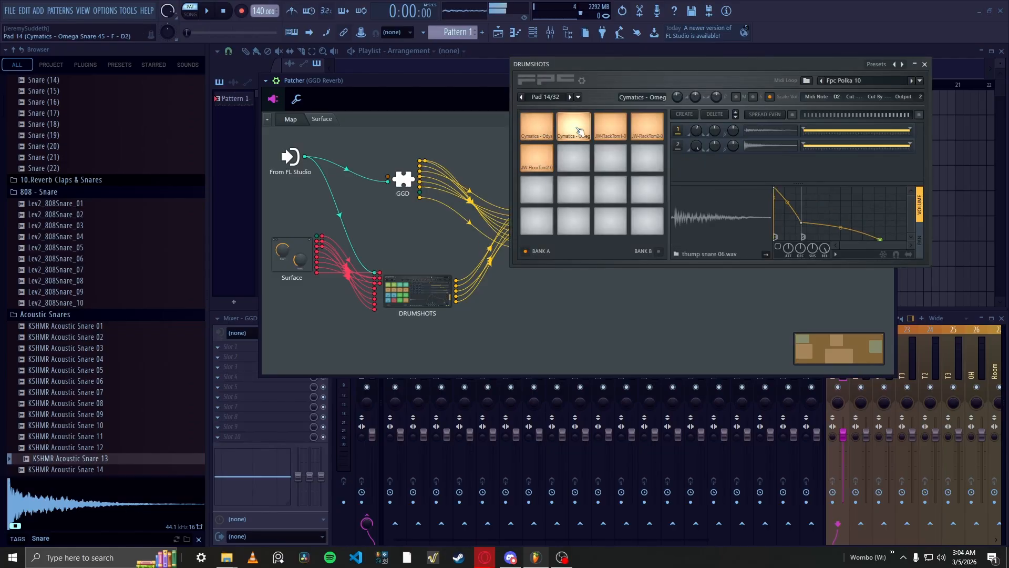
left_click(610, 126)
left_click(648, 126)
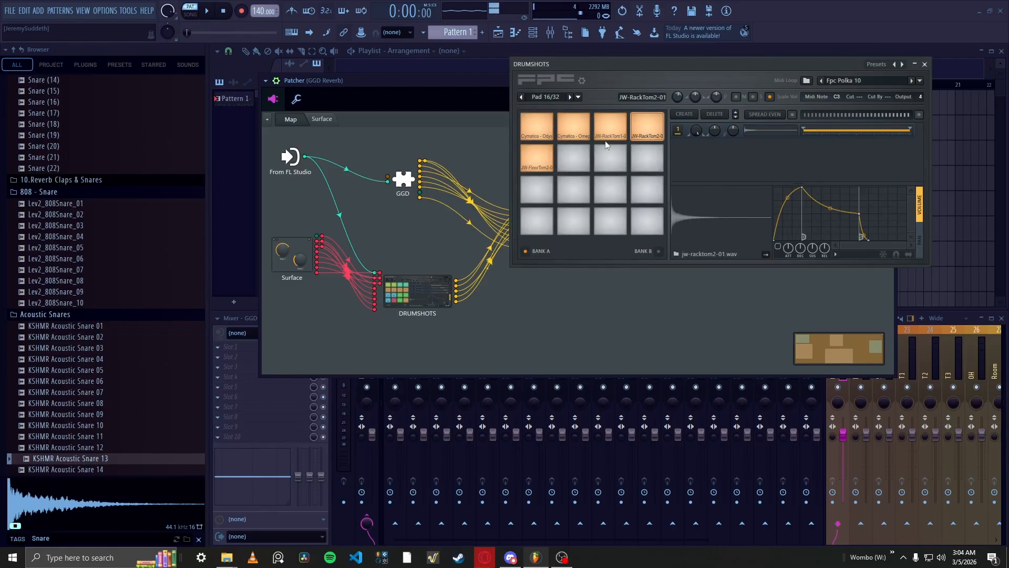
left_click(543, 161)
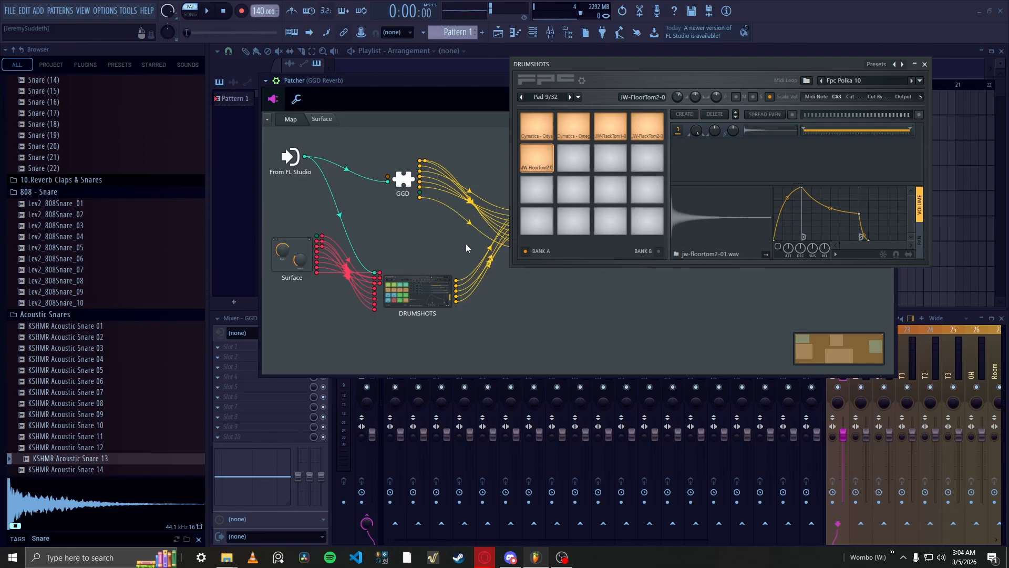
left_click(913, 64)
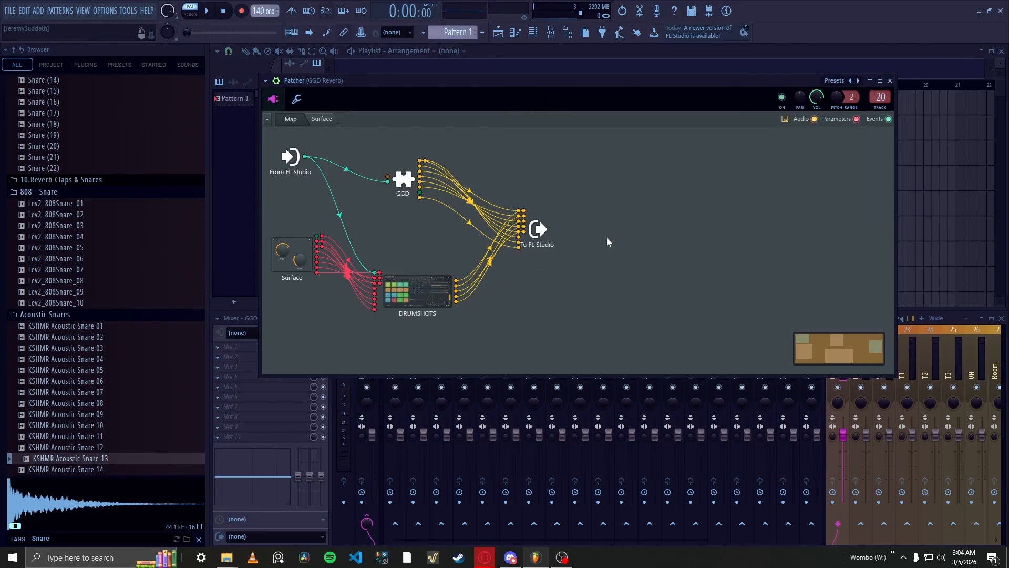
- Examine which mixer tracks are enabled as audio inputs on Patcher's To FL Studio module, without changing them
right_click(541, 227)
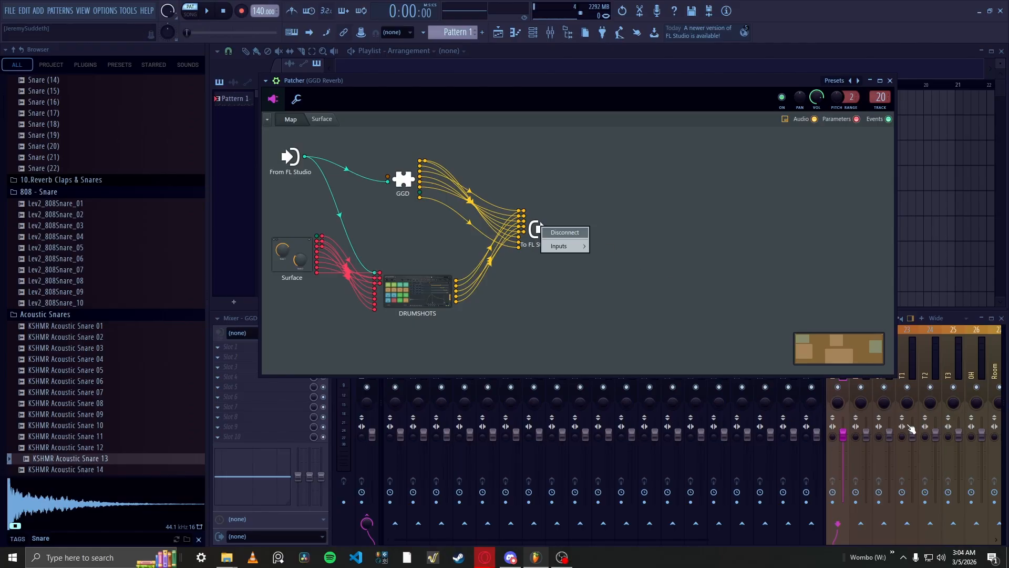
mouse_move(565, 246)
mouse_move(608, 246)
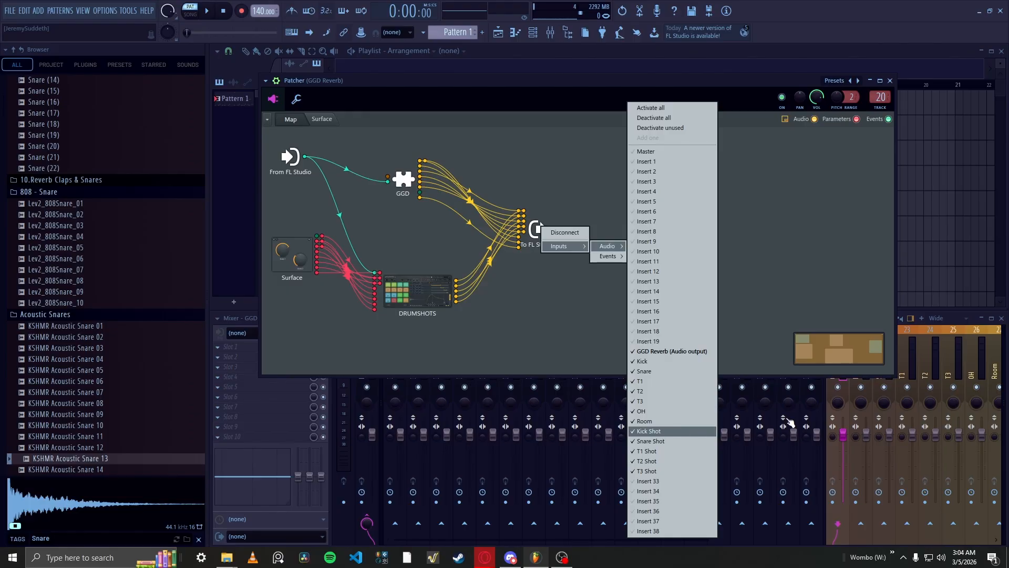
left_click(739, 321)
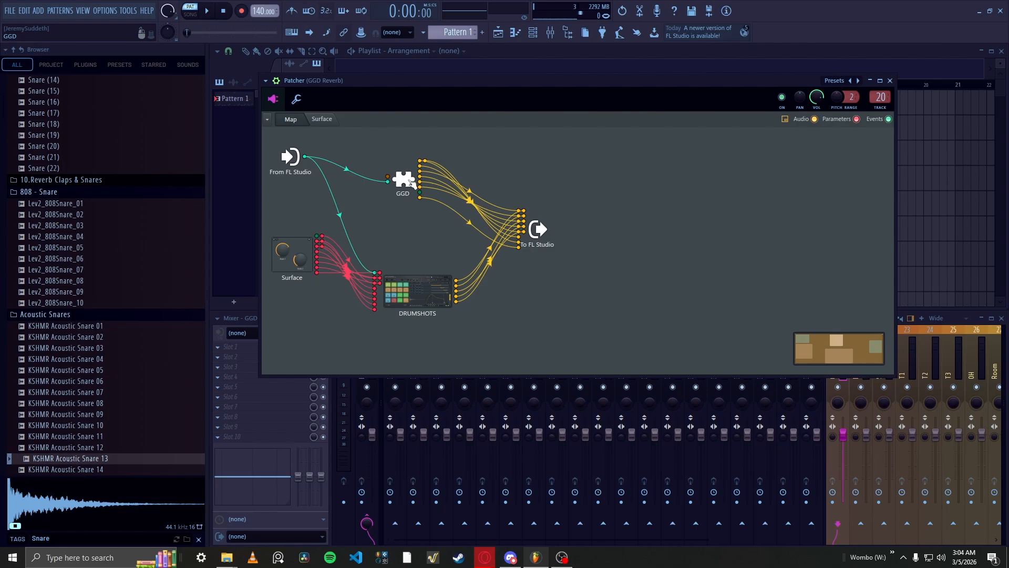
- Examine the audio outputs enabled on the GGD module in the Patcher map, leaving them unchanged
right_click(410, 181)
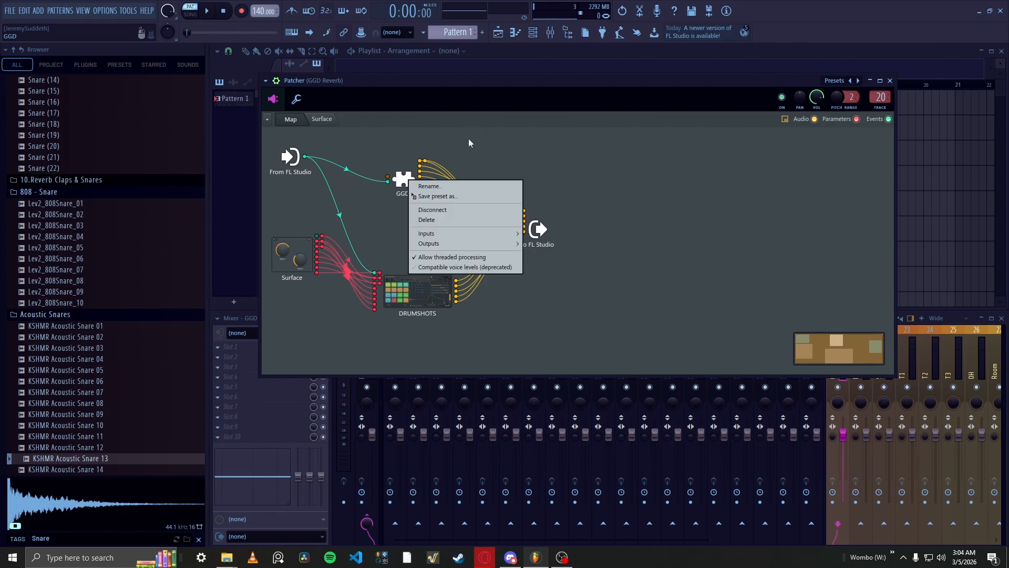
mouse_move(487, 240)
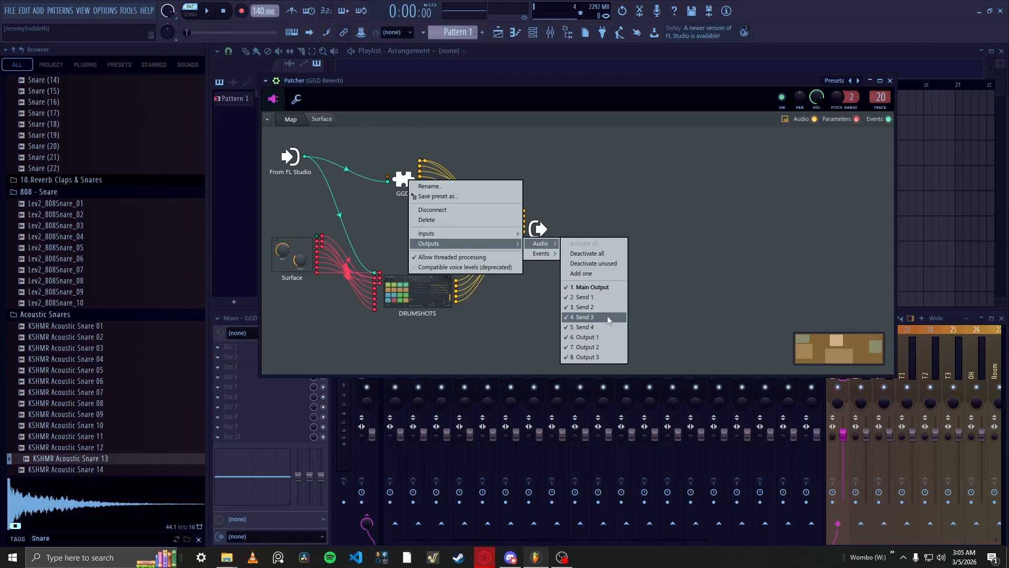
left_click(616, 357)
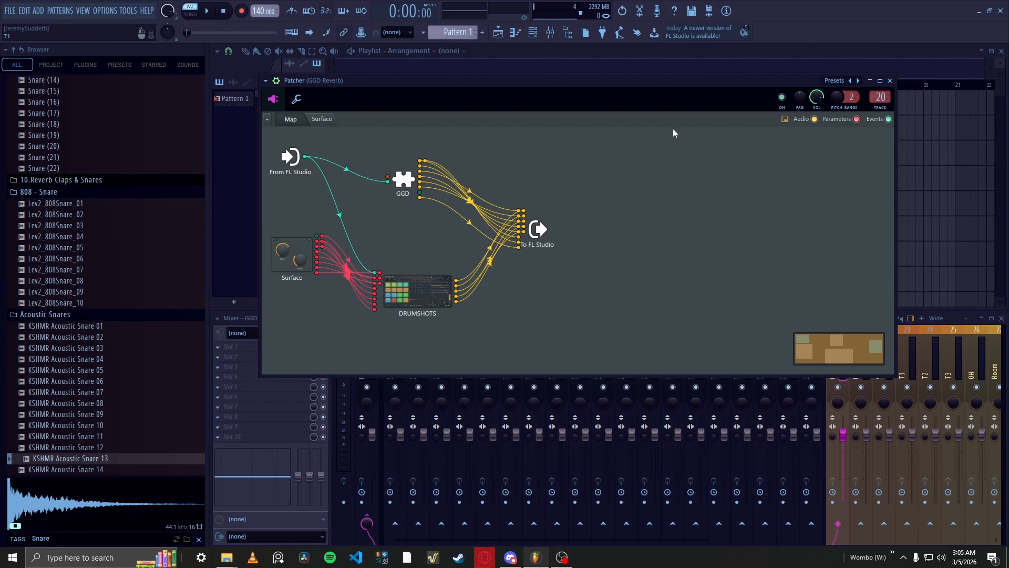
- Close the Patcher window and review the kit's mixer tracks from GGD Reverb through T3 Shot
left_click(889, 80)
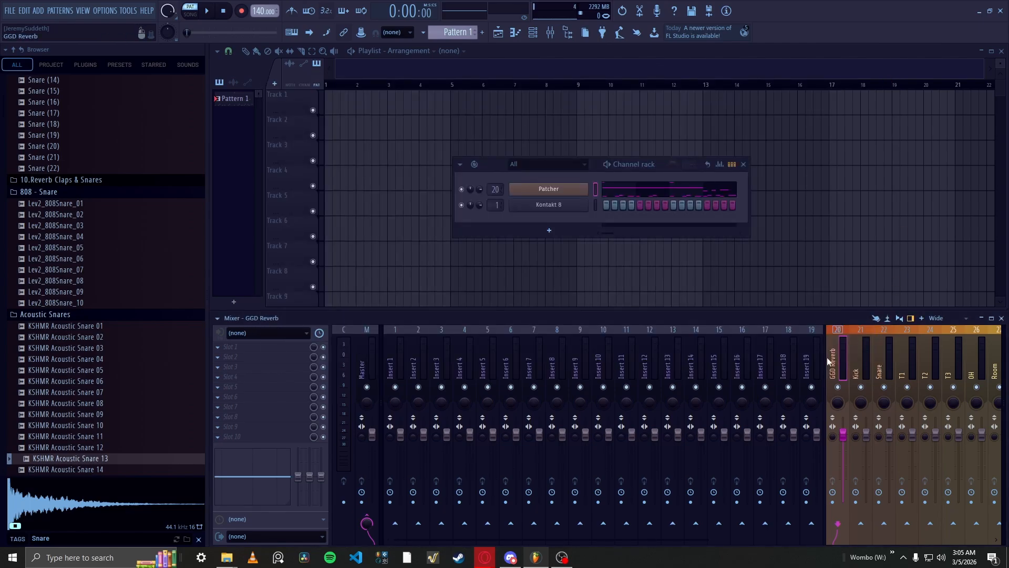
scroll(743, 542, "right", 5)
scroll(743, 542, "right", 3)
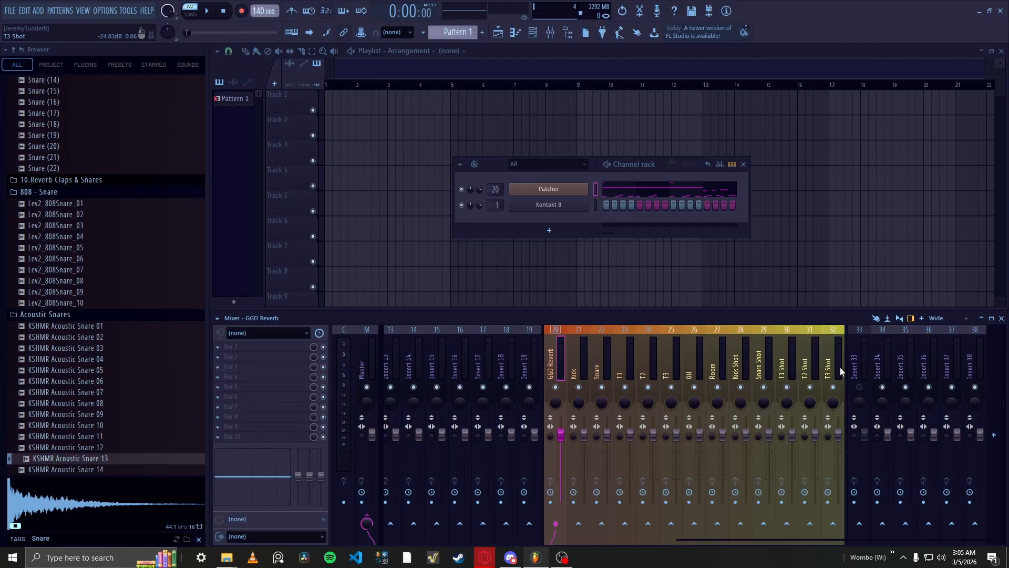
- Reopen Patcher's DRUMSHOTS module and audition the kick, snare, two rack tom and floor tom pads, finishing on the kick
left_click(549, 189)
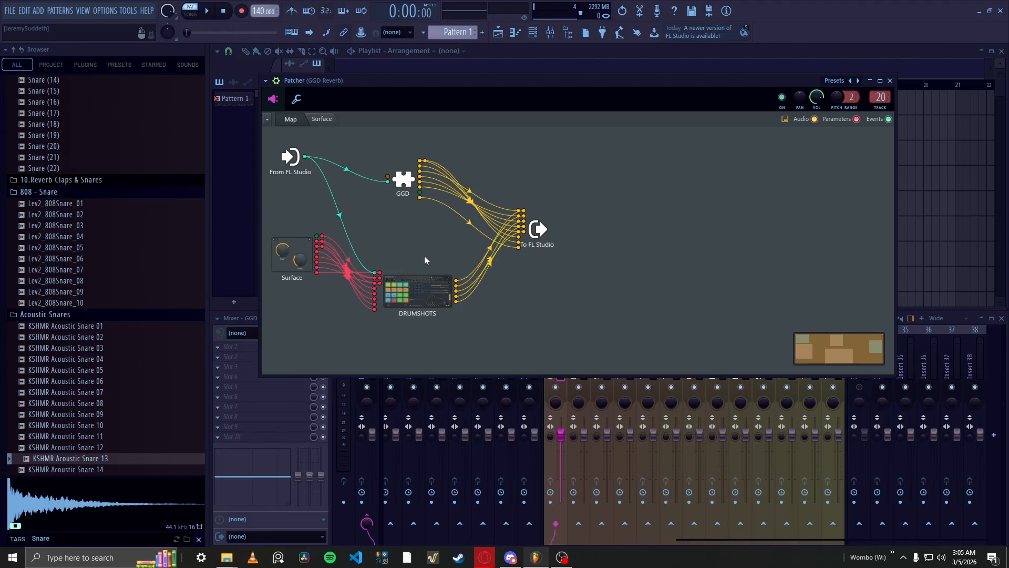
right_click(408, 289)
left_click(411, 302)
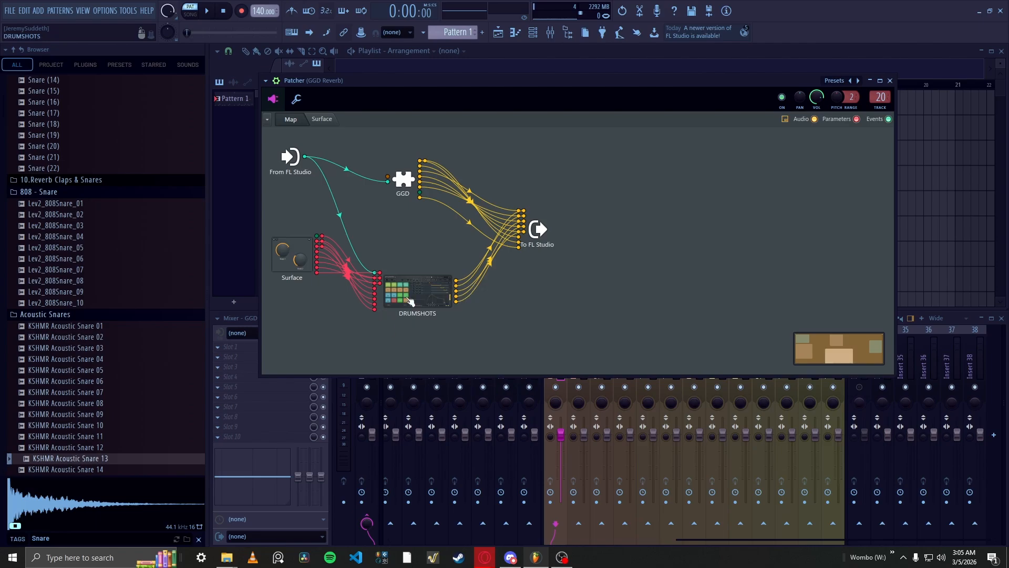
left_click(545, 136)
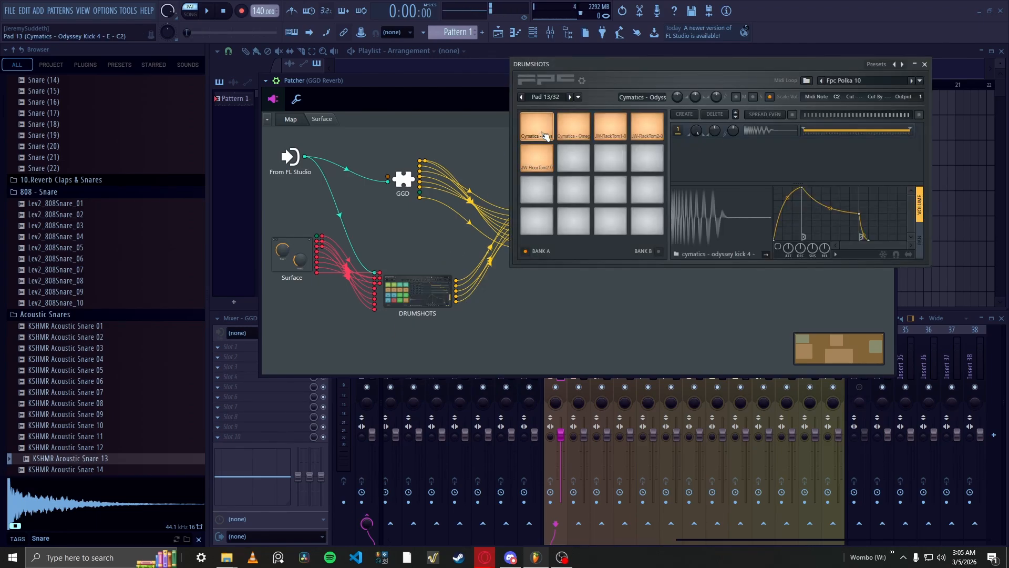
left_click(585, 131)
left_click(616, 133)
left_click(654, 138)
left_click(550, 153)
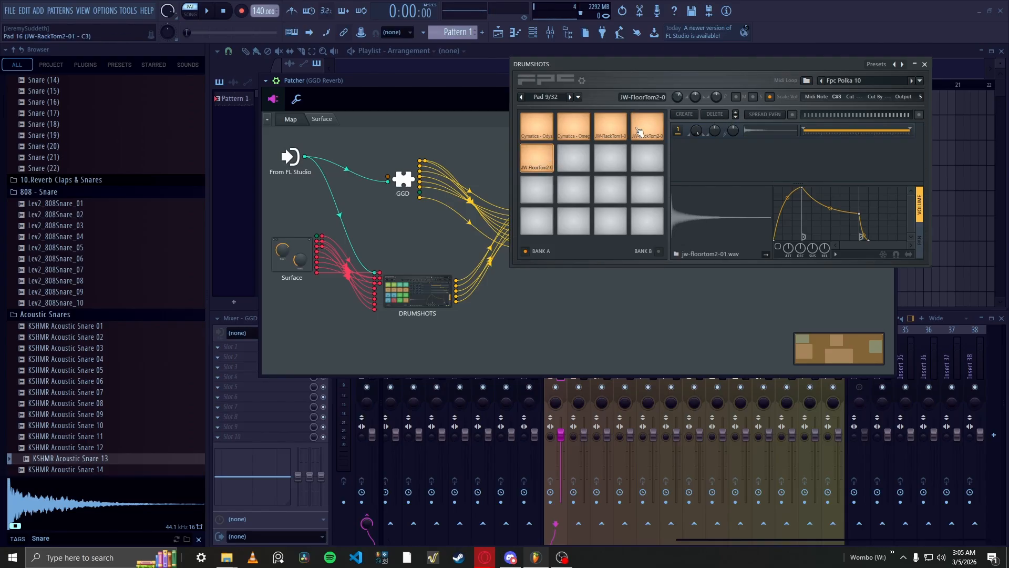
left_click(537, 136)
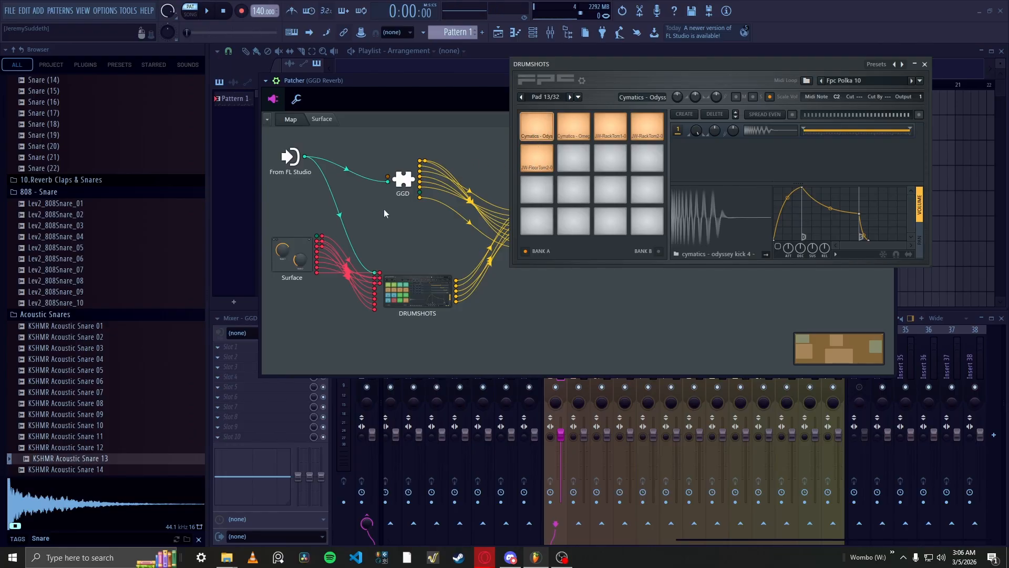
- Show Patcher's DRUMSHOT BLENDER surface with the DRUMSHOTS window closed, and start playback of Pattern 1
left_click(322, 120)
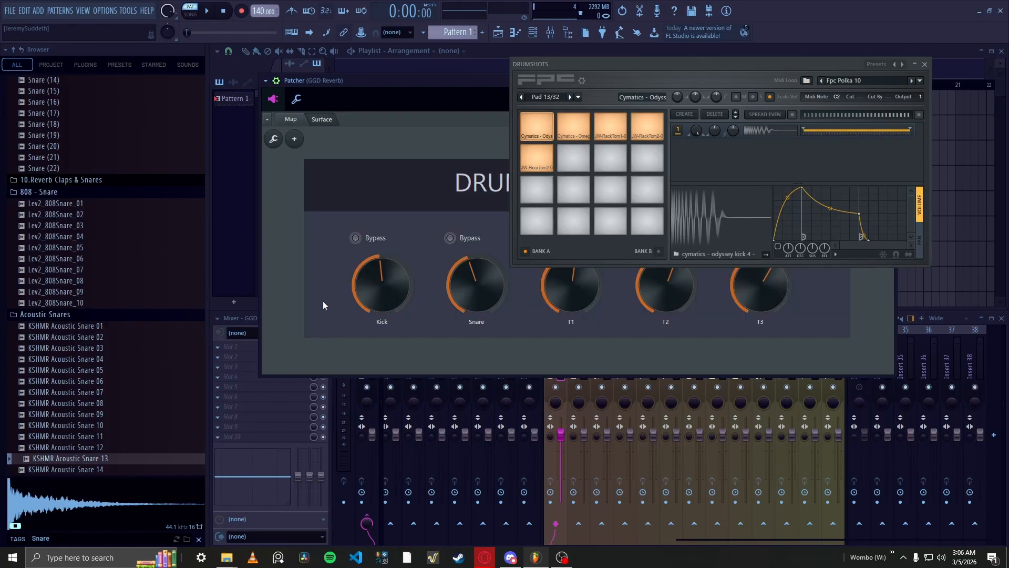
left_click(925, 63)
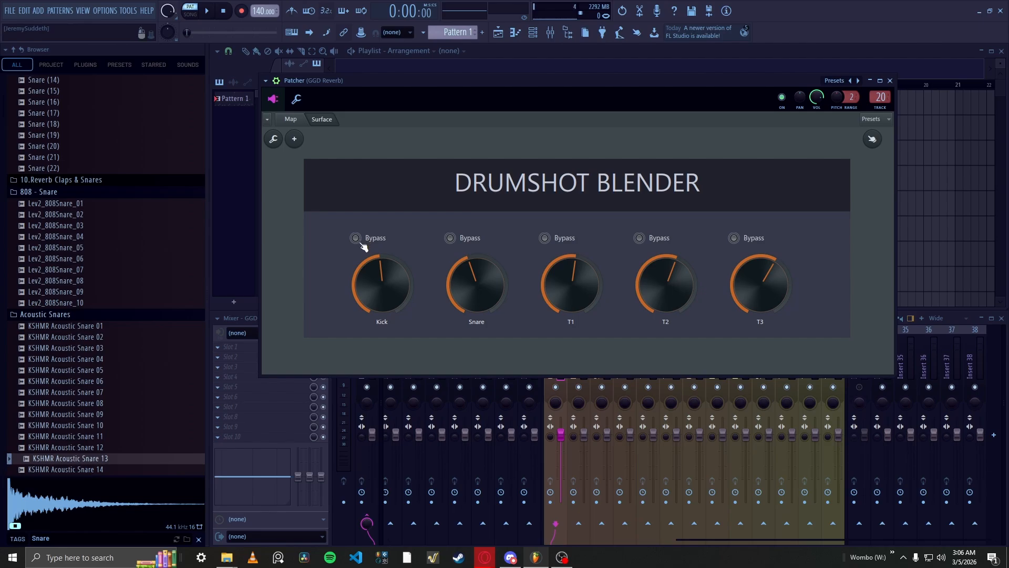
left_click(534, 34)
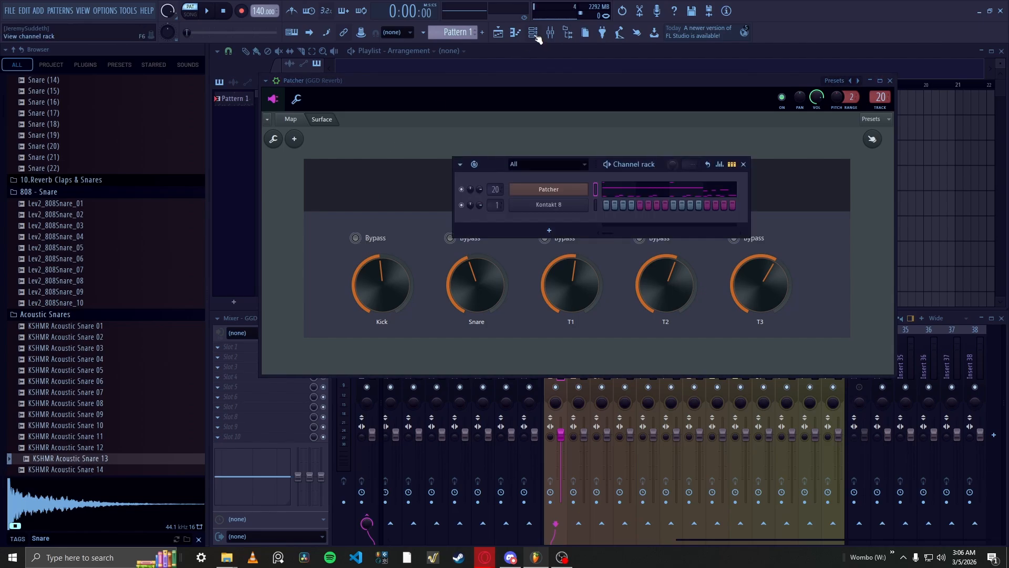
key("space")
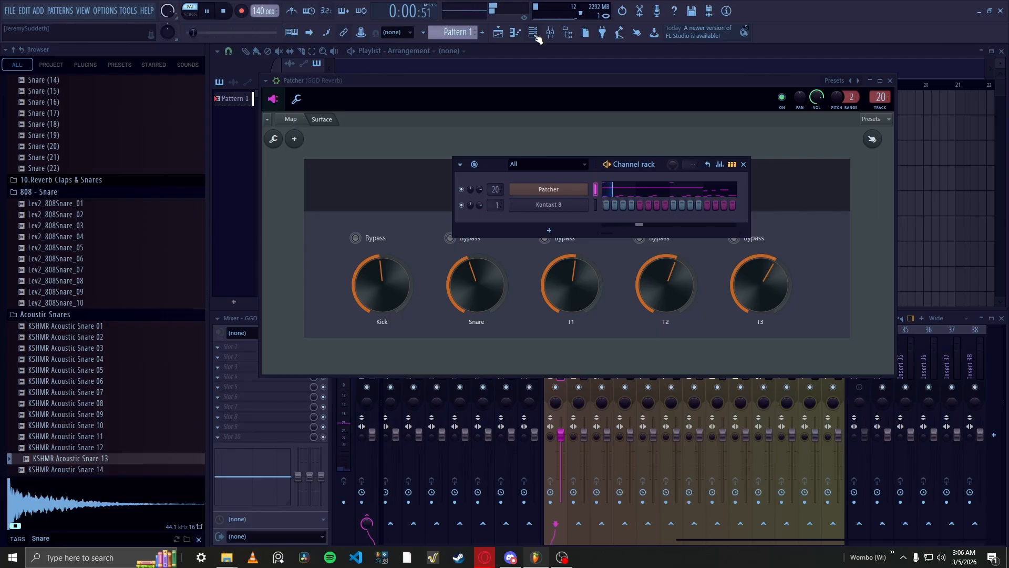
left_click(480, 97)
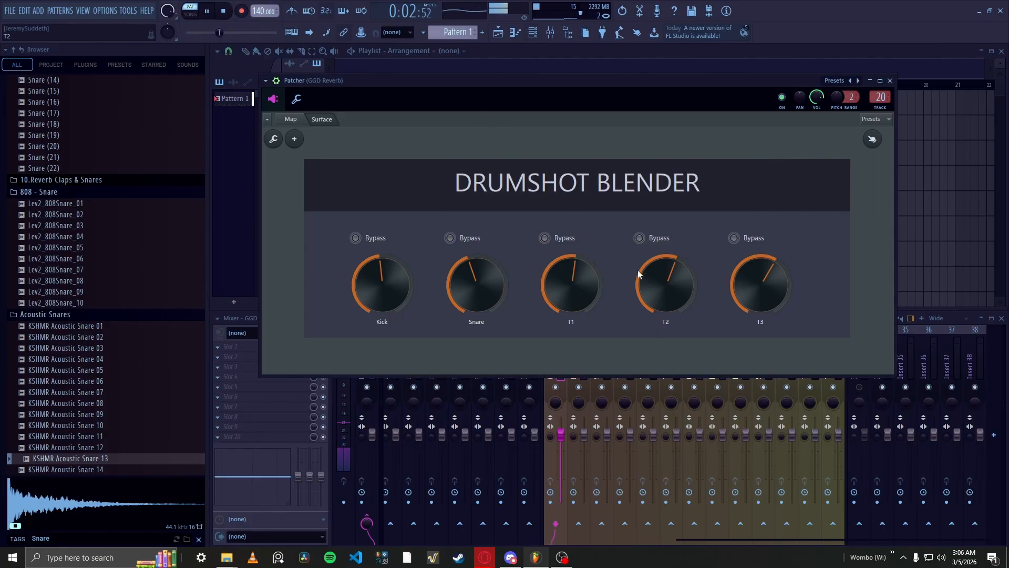
right_click(556, 389)
right_click(556, 389)
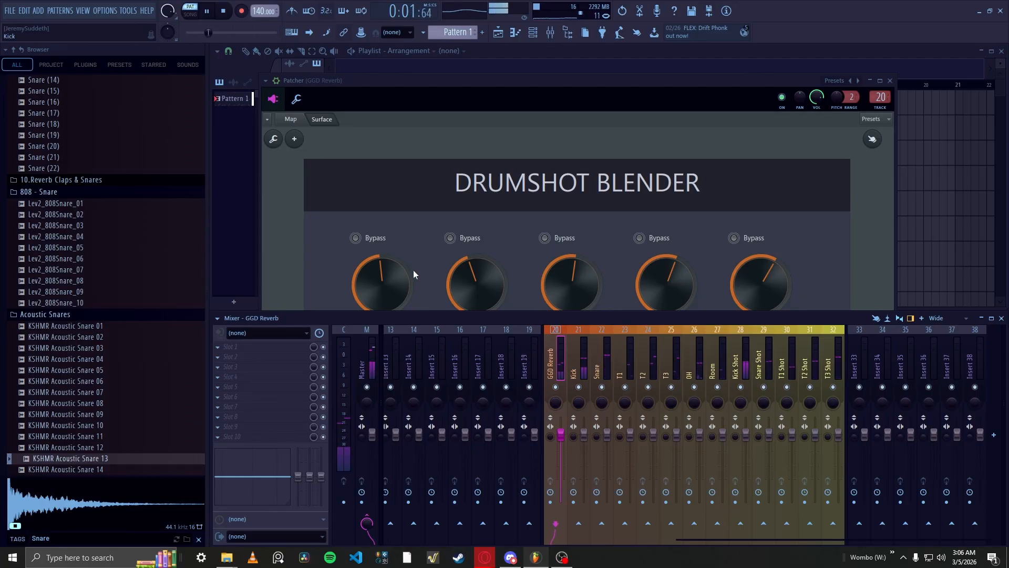
- Lower the blender's Kick level slightly and raise its Snare level while the pattern plays
left_click(387, 285)
mouse_move(387, 285)
left_mouse_down()
mouse_move(386, 262)
mouse_move(387, 284)
left_mouse_up()
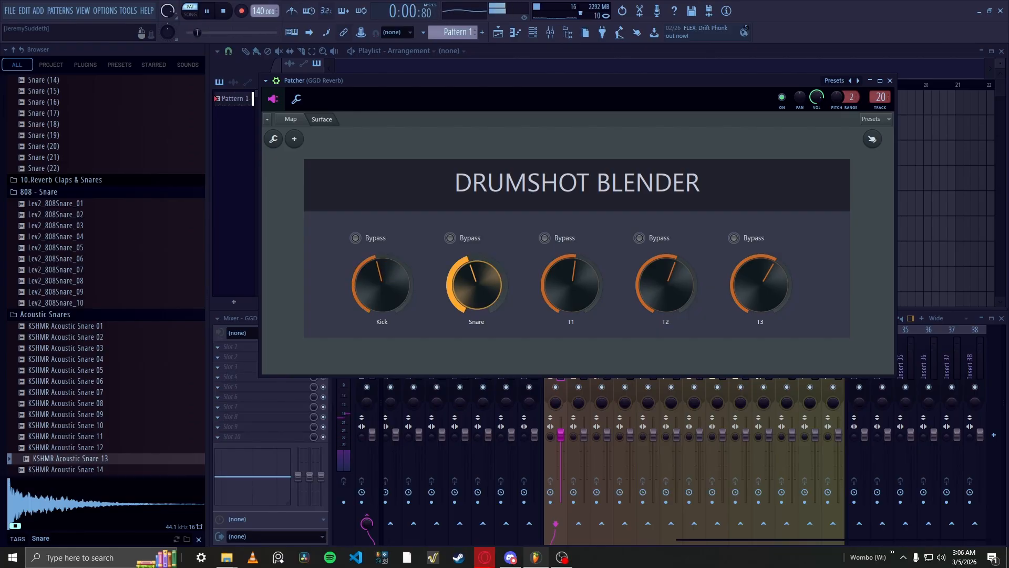
mouse_move(476, 284)
left_mouse_down()
mouse_move(476, 256)
mouse_move(477, 267)
left_mouse_up()
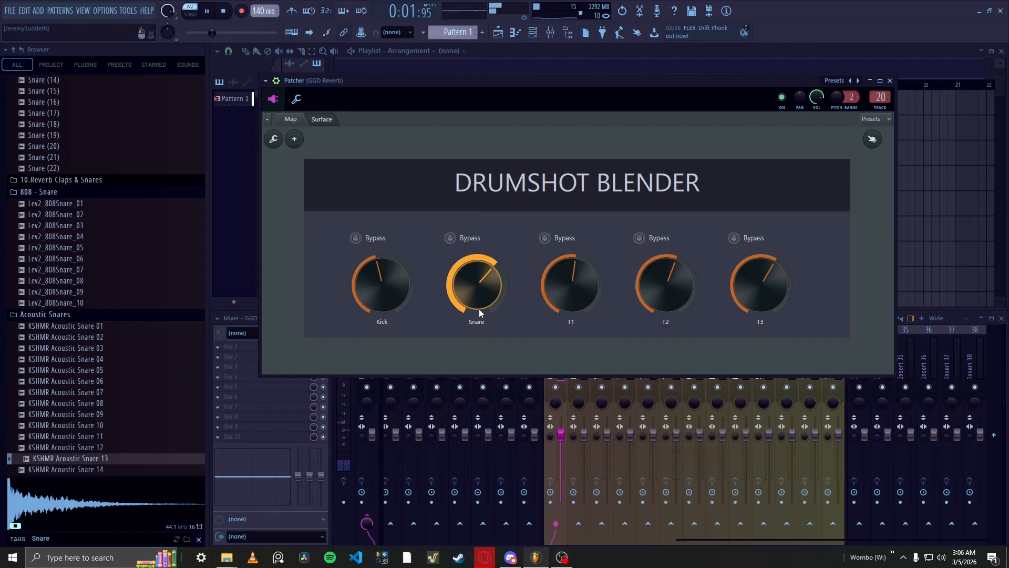
- Bypass the T1, T2, T3 and Kick drum shots in the blender, and turn the Snare shot level well down
left_click(545, 239)
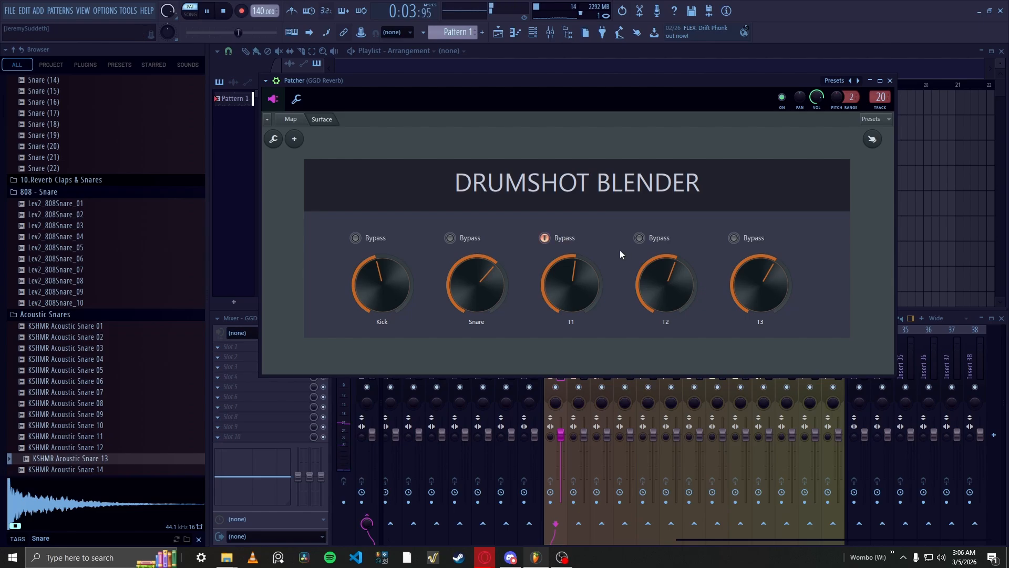
left_click(640, 239)
left_click(734, 239)
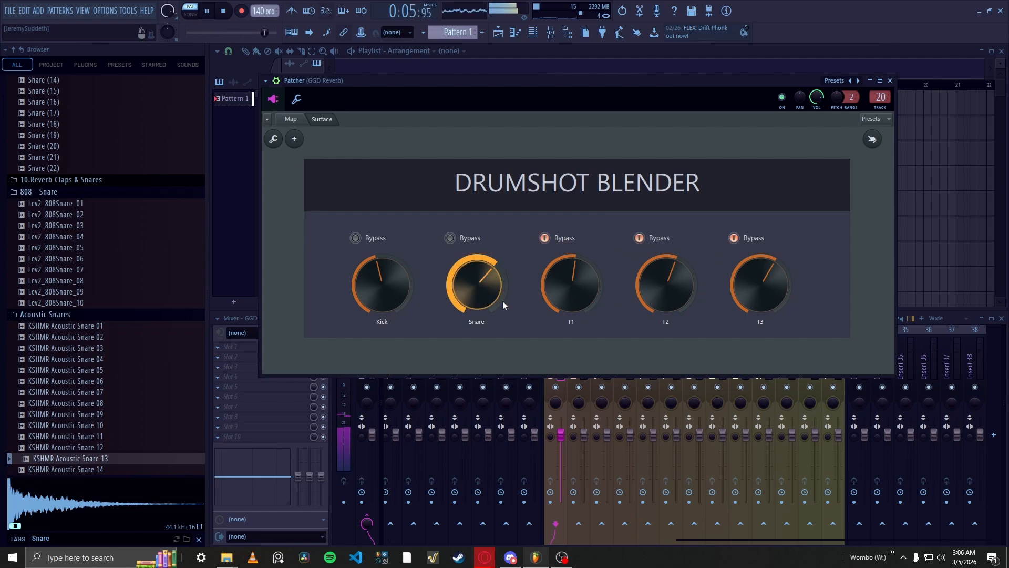
left_click(356, 238)
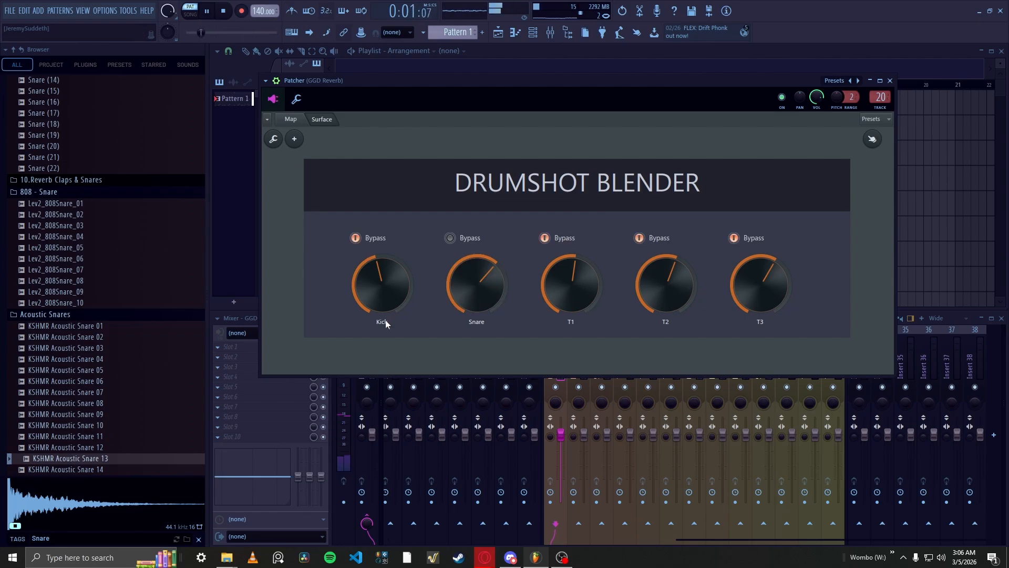
left_click_drag(485, 295, 485, 329)
left_click_drag(475, 286, 471, 278)
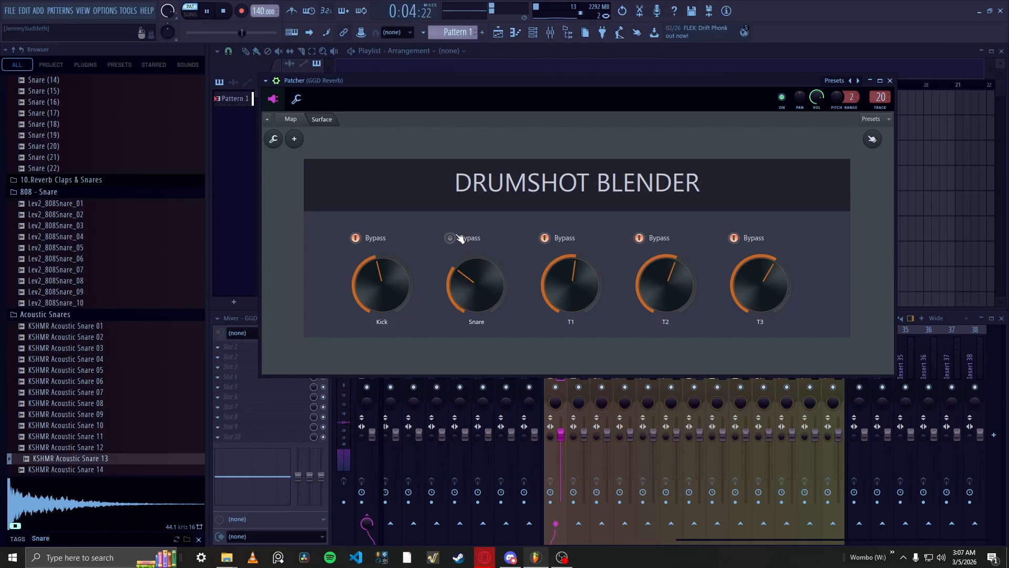
- Re-enable the Kick shot, bypass the Snare shot, and turn the blender's Kick level down to about a quarter
left_click(356, 238)
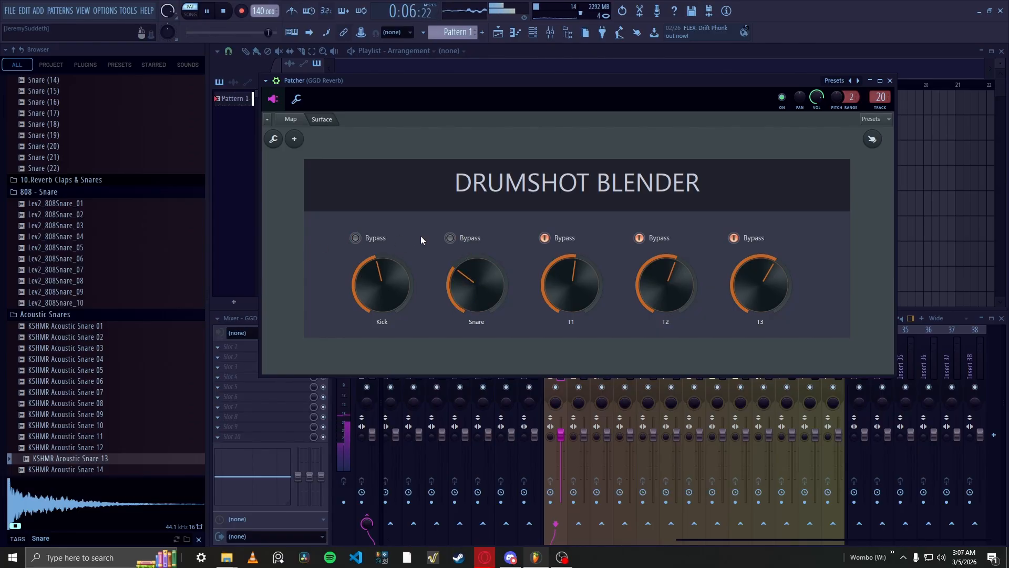
left_click(451, 238)
left_click_drag(380, 284, 381, 322)
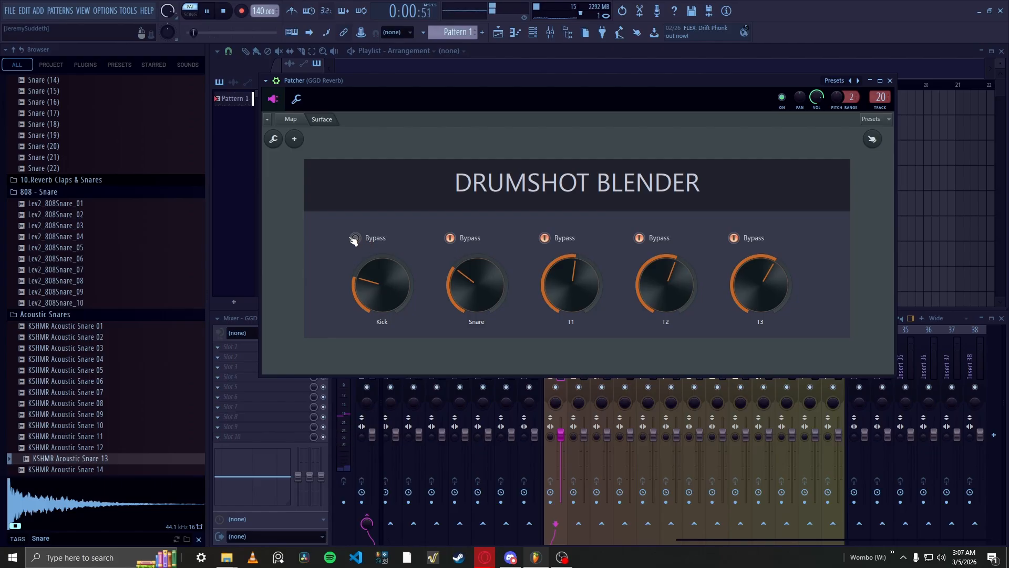
- Turn off bypass for the Snare, T1, T2 and T3 shots so all five are active, and stop playback
left_click(355, 238)
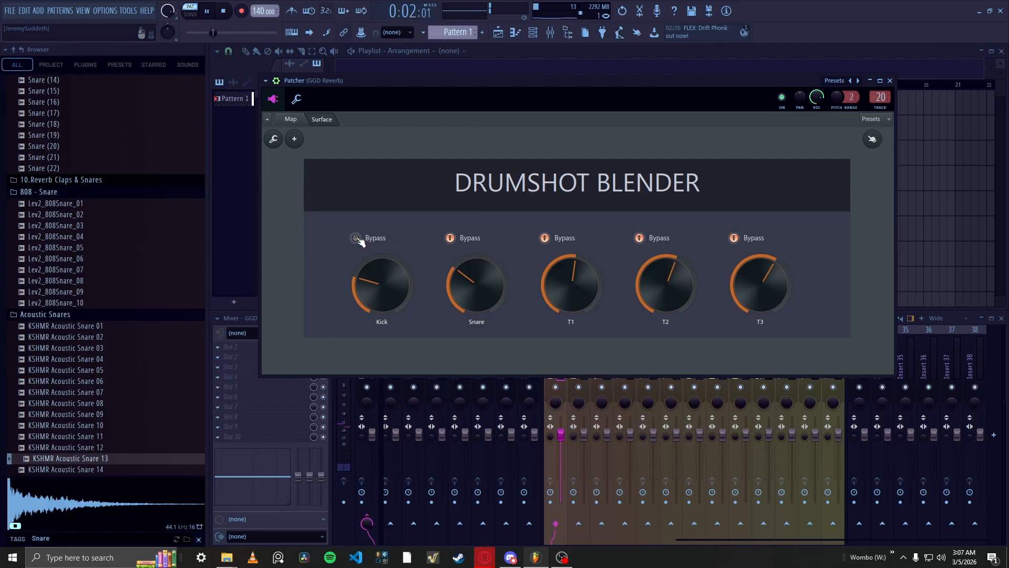
left_click(450, 238)
left_click(543, 238)
left_click(639, 238)
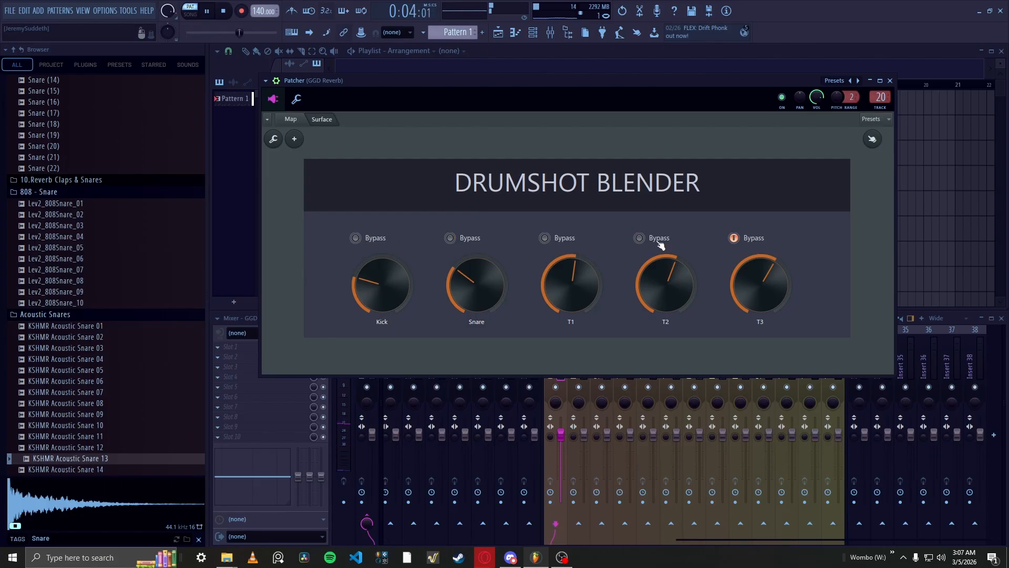
left_click(734, 238)
key("space")
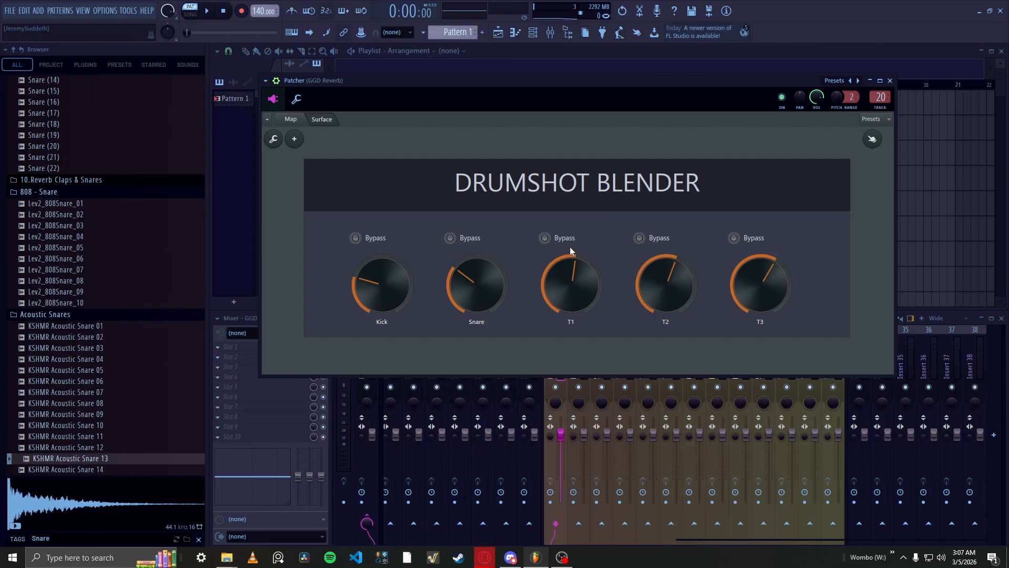
- Return the first Patcher to its module map, and add a new Patcher channel routed to mixer track 40
left_click(291, 119)
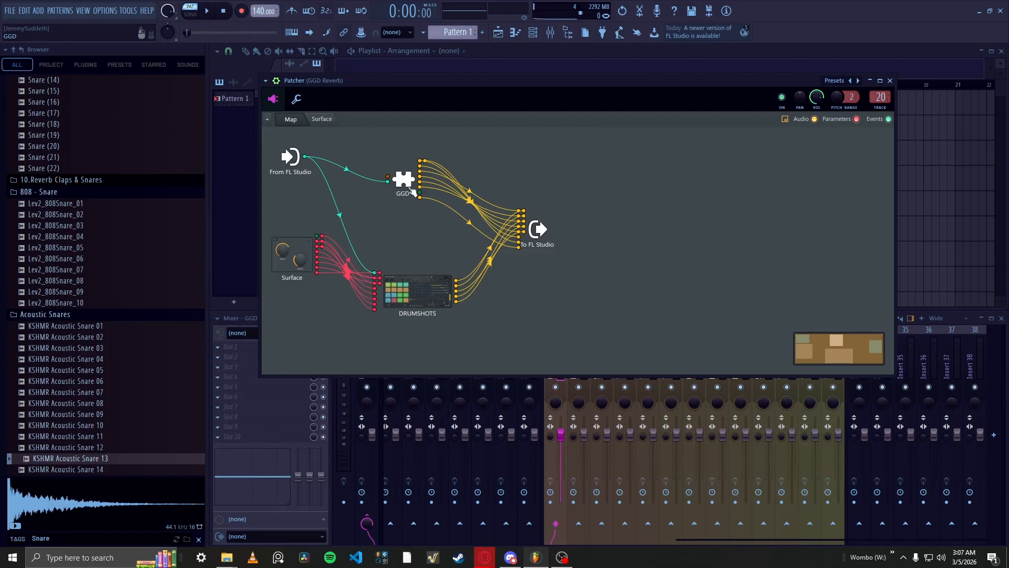
left_click_drag(412, 191, 420, 193)
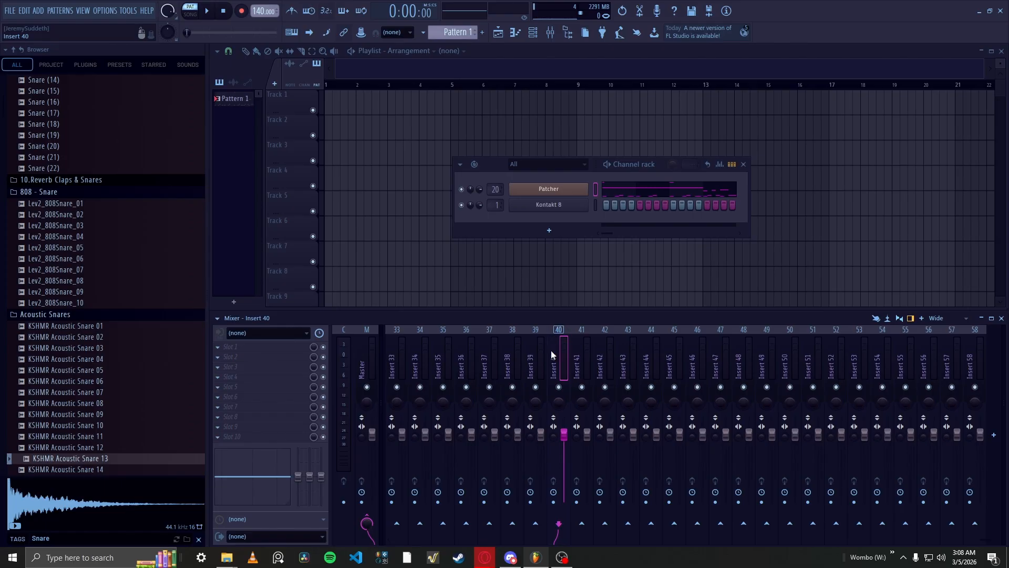
left_click(551, 230)
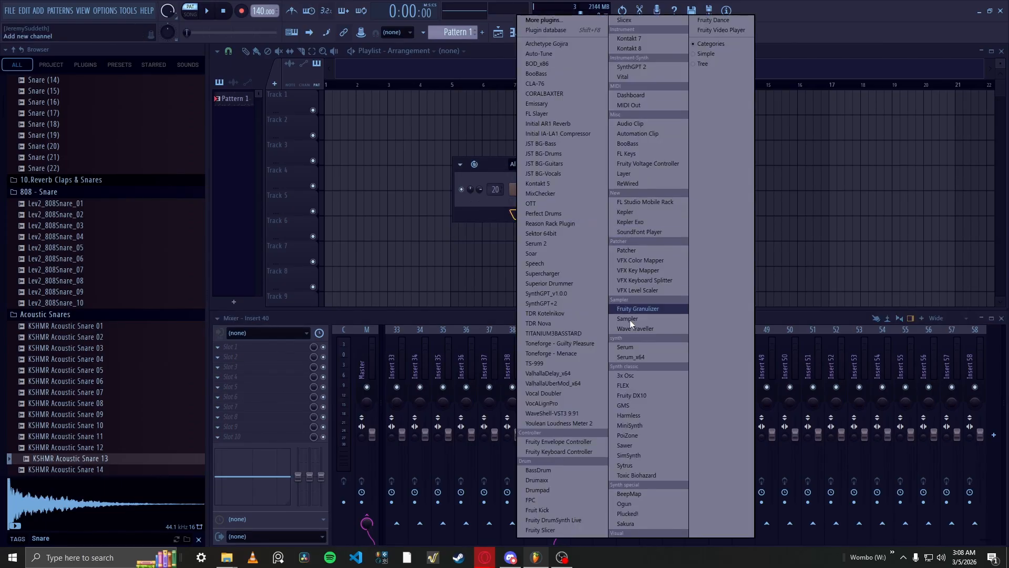
left_click(617, 251)
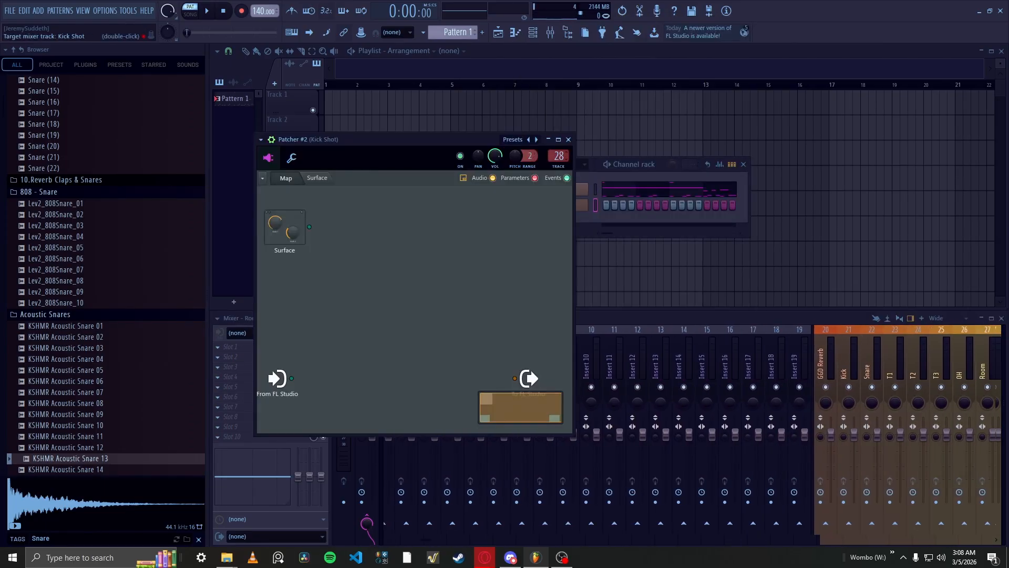
left_click(572, 139)
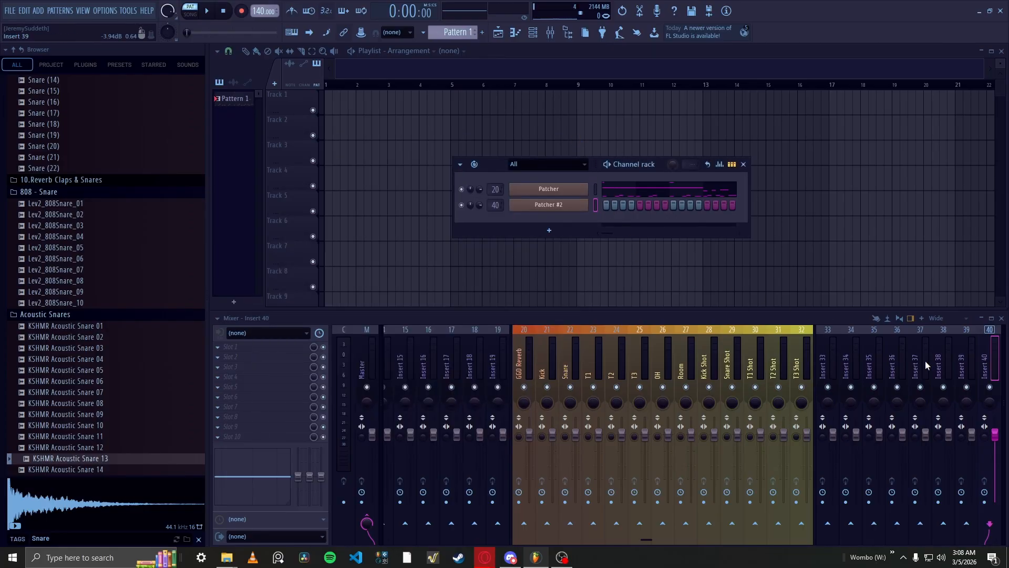
left_click(548, 205)
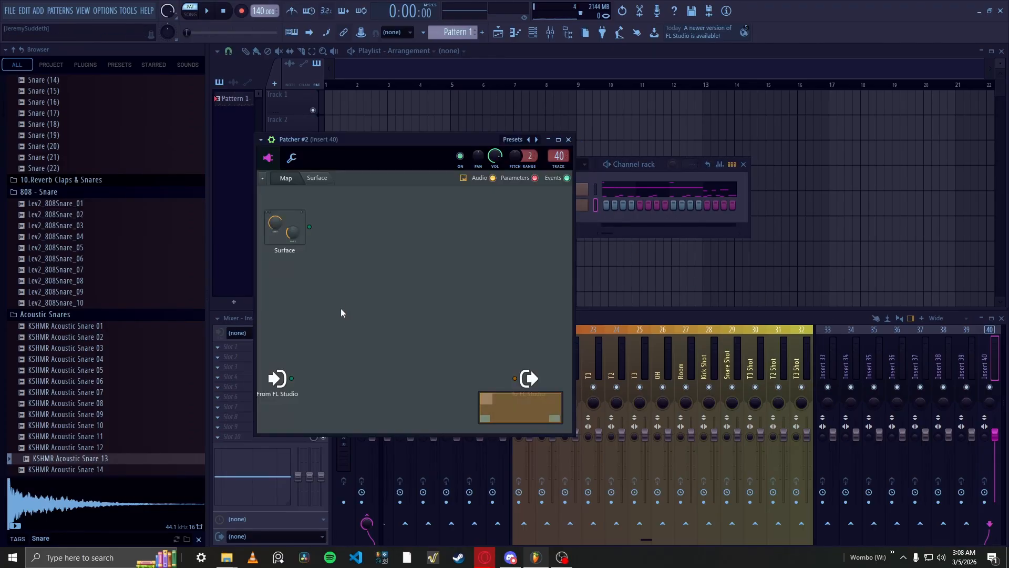
- Add Kontakt 8 to the new Patcher's map and set the One Kit Wonder - Architects kit's output mode to MULTI OUT
right_click(376, 248)
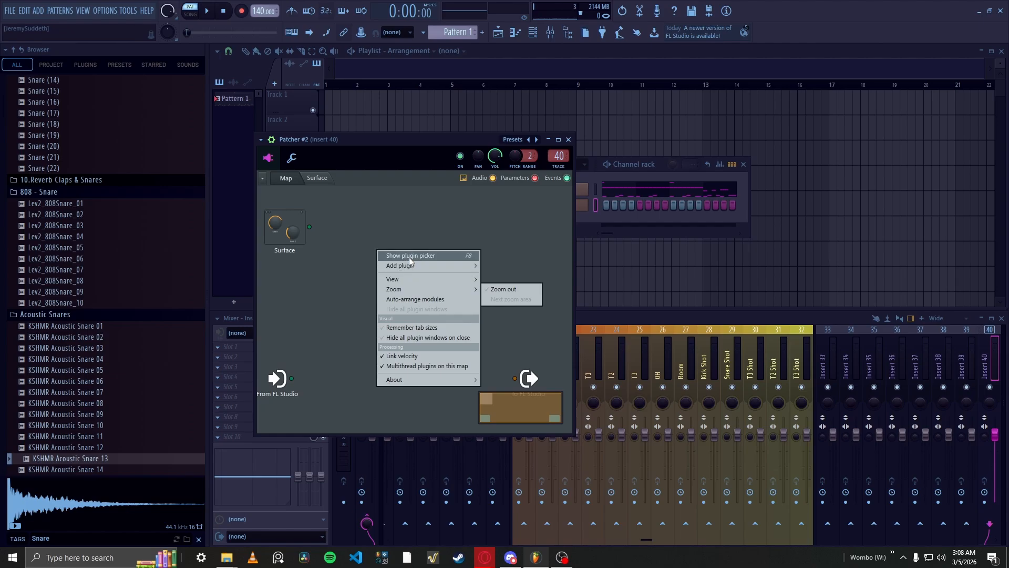
mouse_move(415, 267)
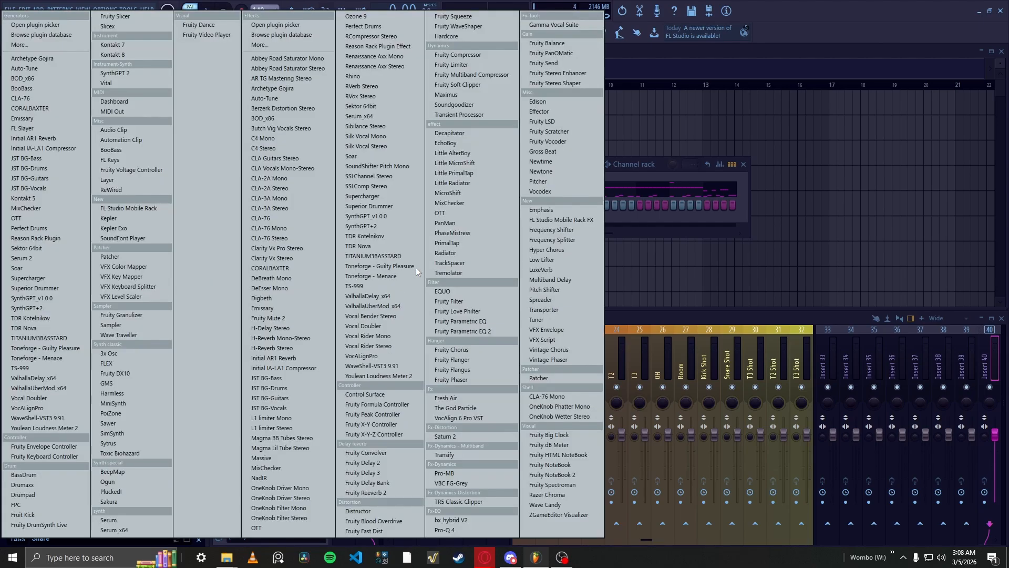
left_click(146, 54)
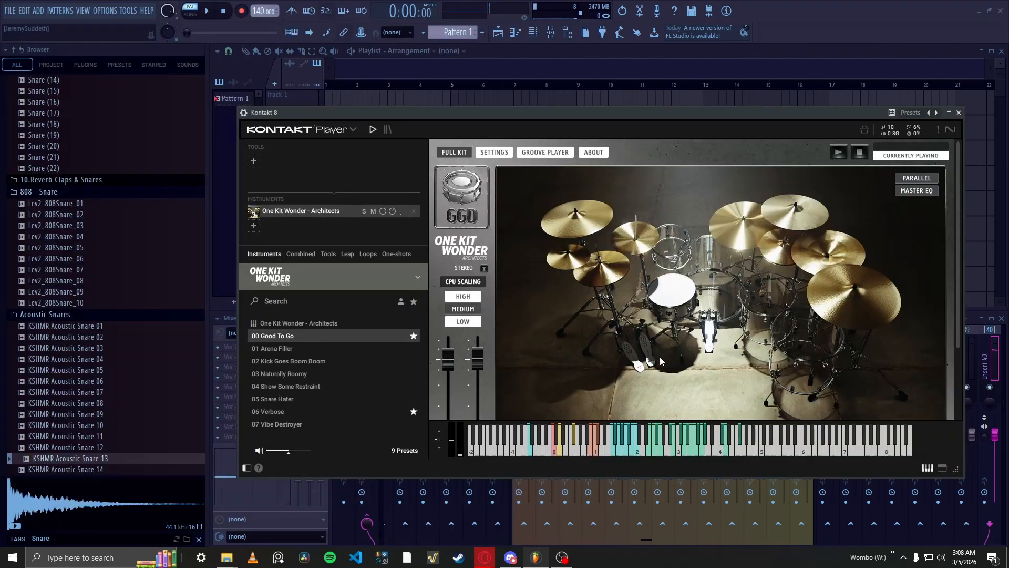
left_click(483, 269)
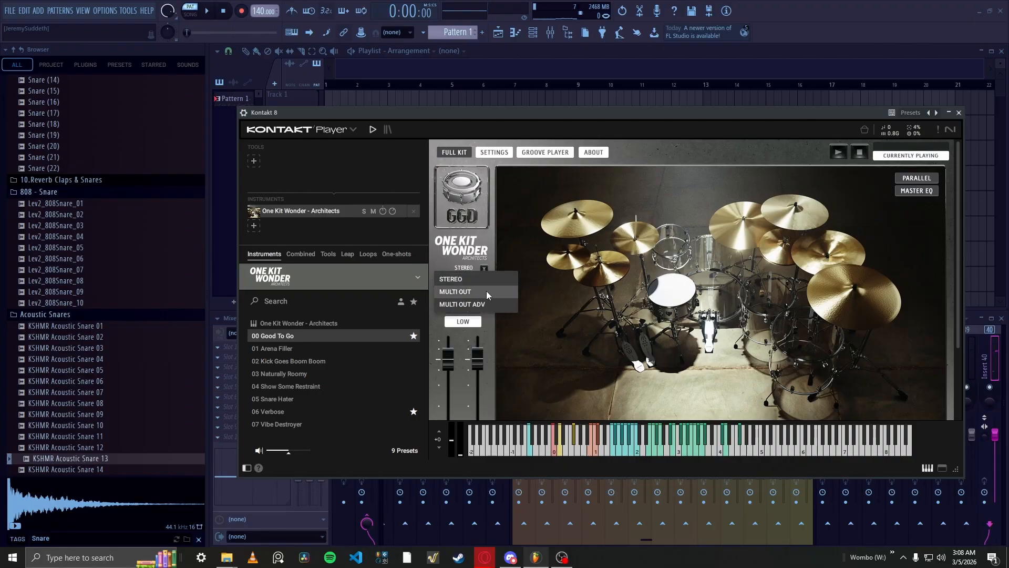
left_click(487, 292)
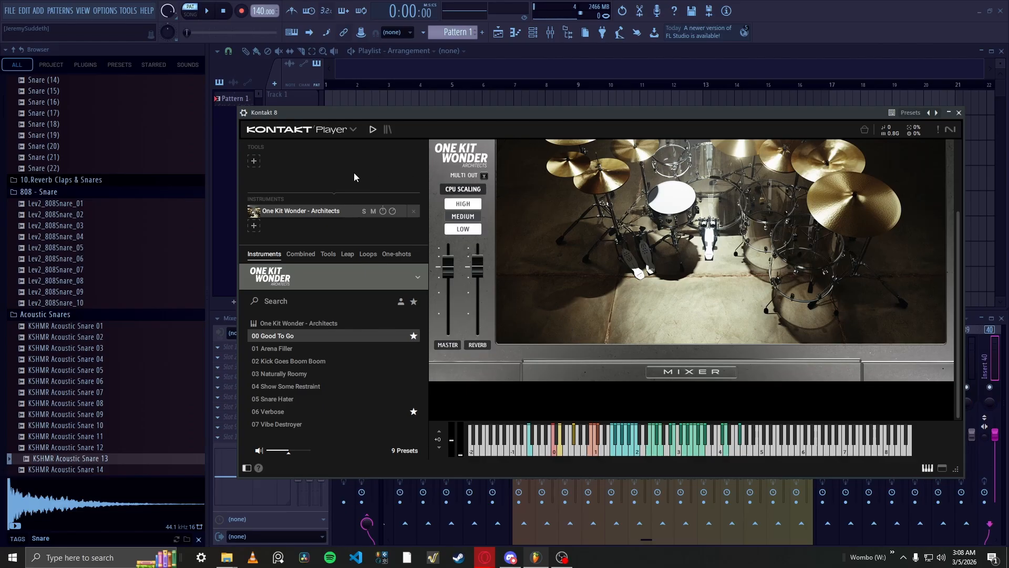
- Switch Kontakt to Classic View and briefly show its outputs section to check the kit's output channels
left_click(354, 131)
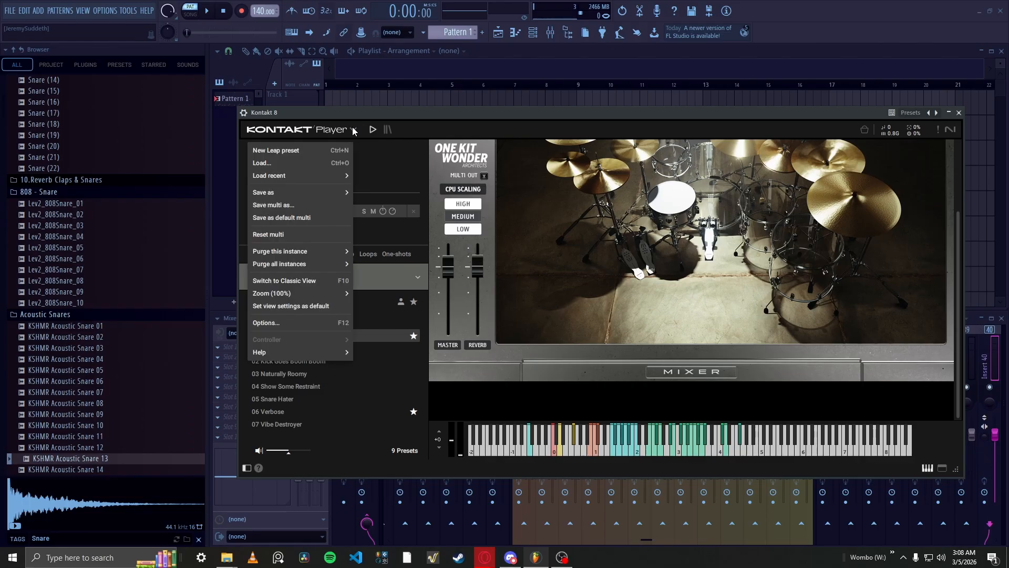
left_click(339, 283)
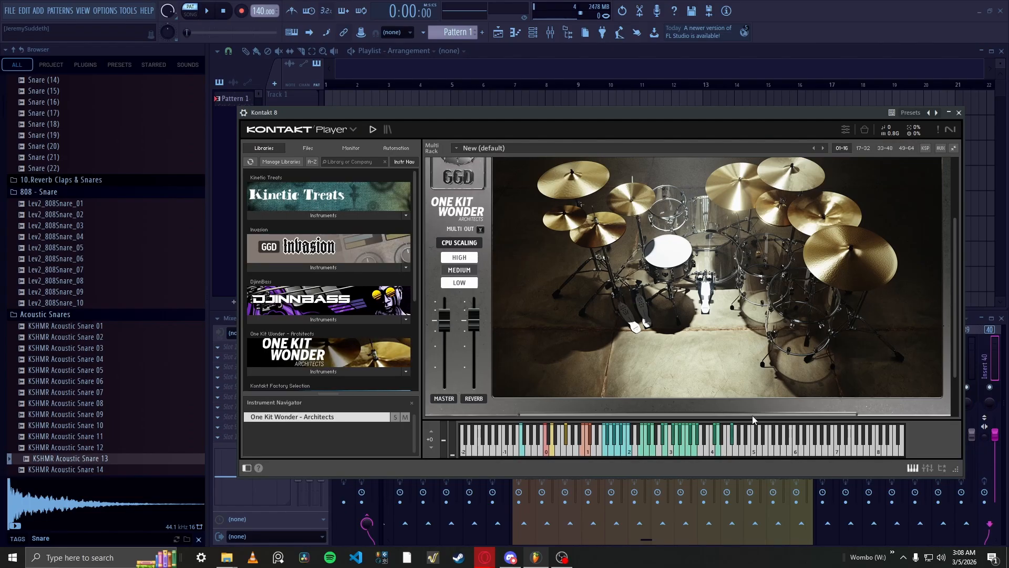
left_click(927, 468)
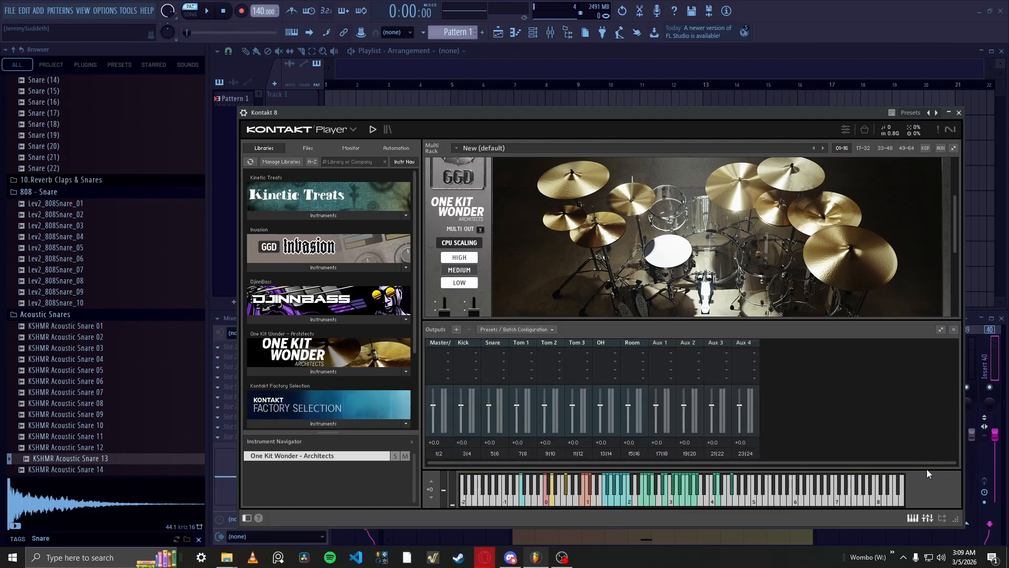
left_click(929, 520)
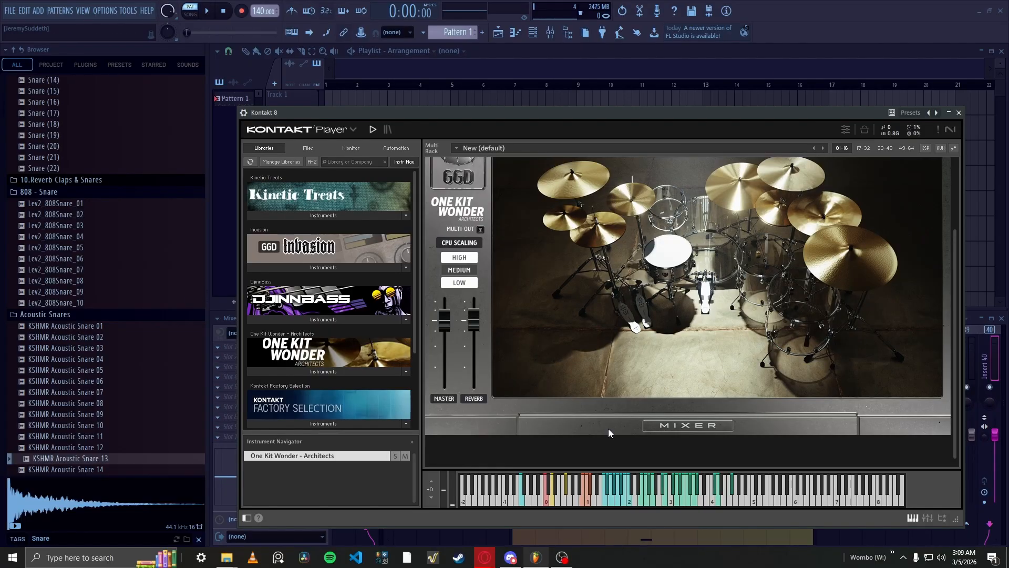
- Open the kit's built-in mixer and route the Kick, Snare and Tom 1 channels to their matching outputs
left_click(672, 425)
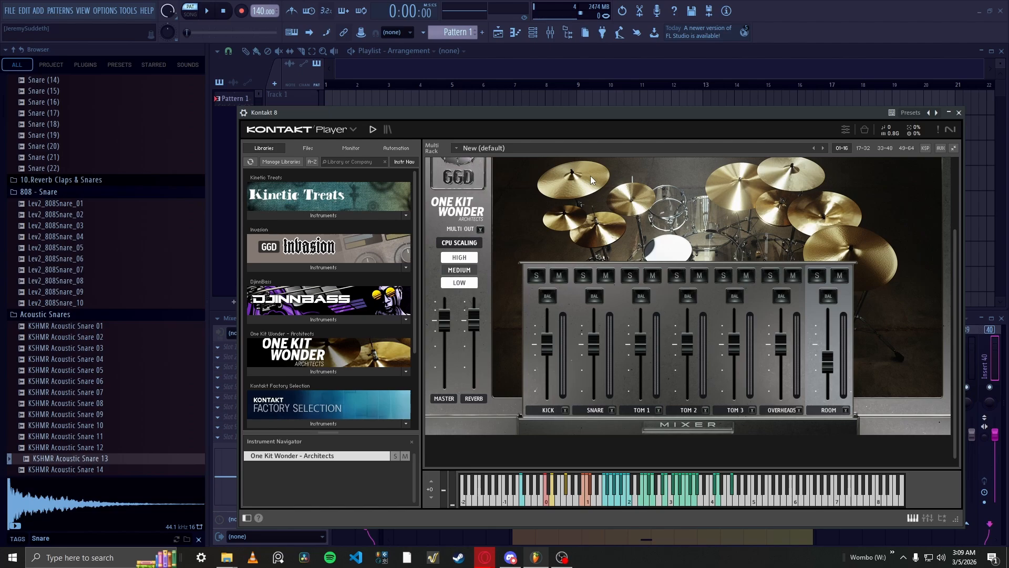
left_click(565, 410)
left_click(575, 428)
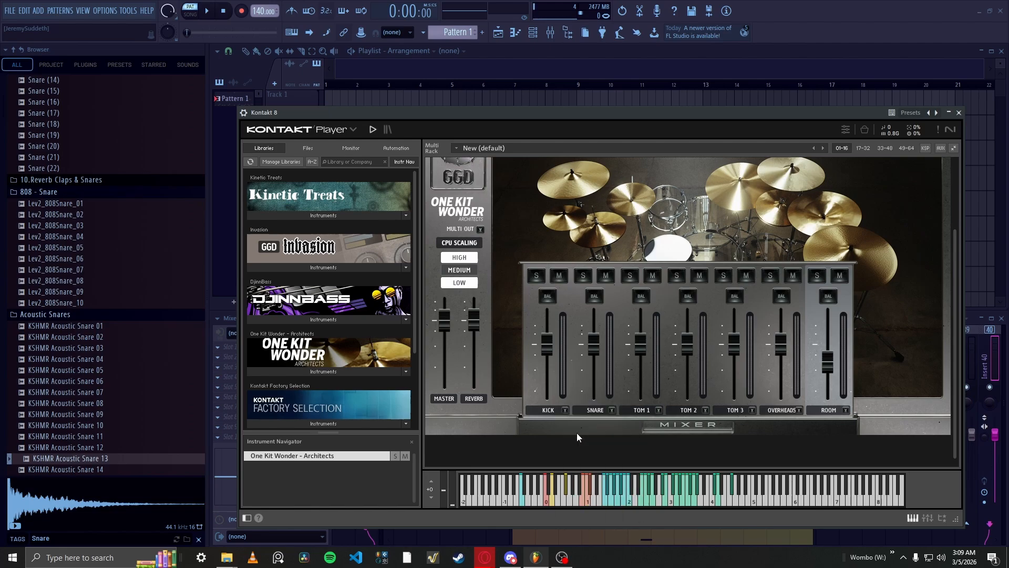
left_click(611, 410)
left_click(629, 436)
left_click(660, 409)
left_click(670, 460)
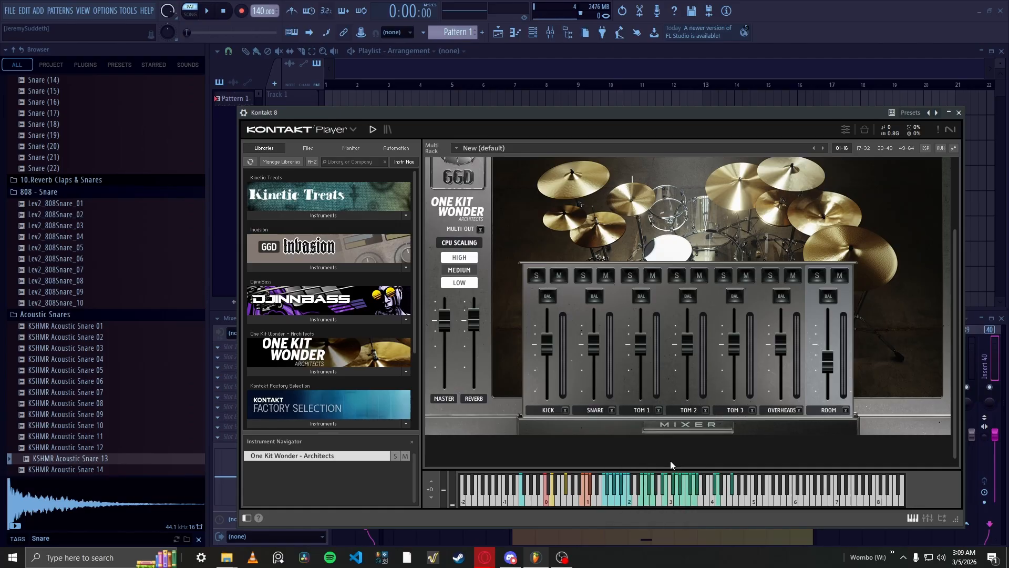
- Route the kit mixer's Tom 2 and Tom 3 channels to their matching outputs and recheck both assignments
left_click(698, 412)
left_click(705, 411)
left_click(726, 472)
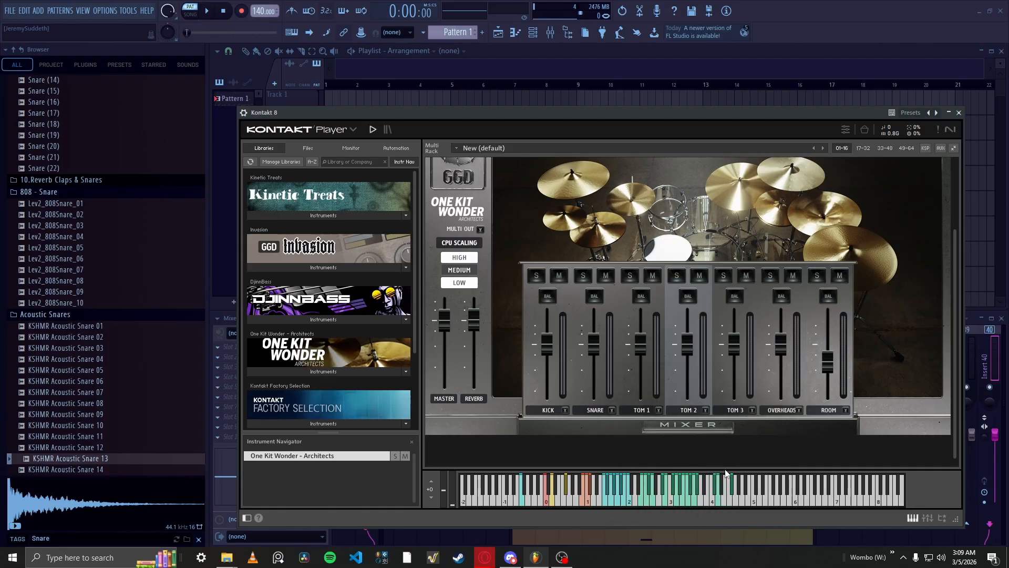
left_click(752, 410)
left_click(758, 483)
left_click(704, 409)
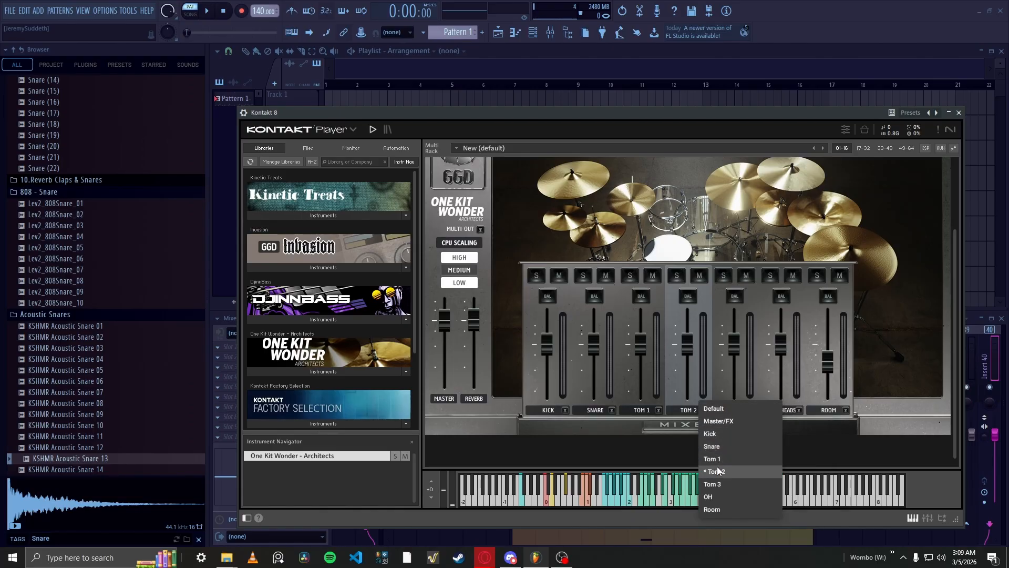
left_click(735, 398)
left_click(750, 410)
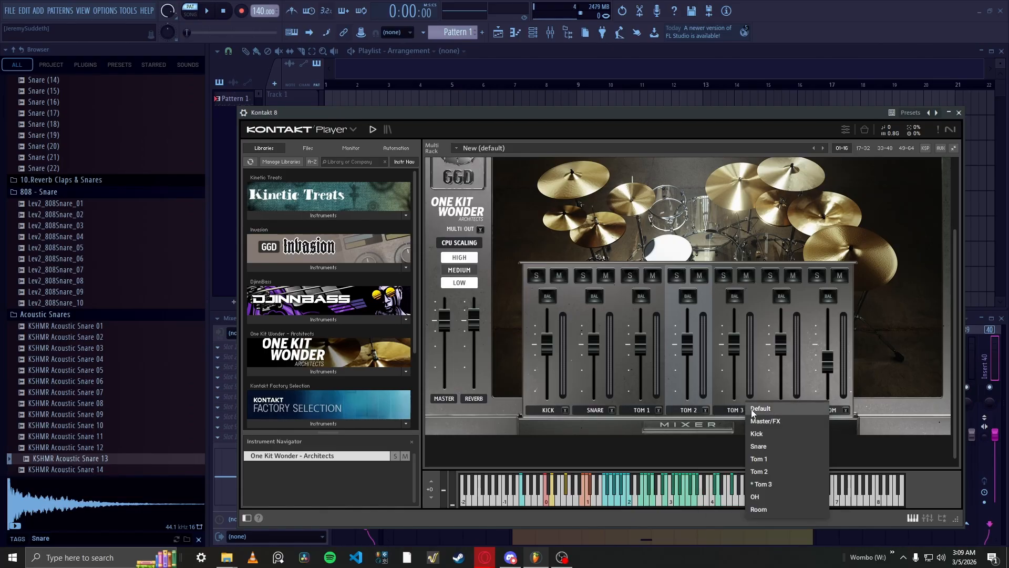
left_click(847, 441)
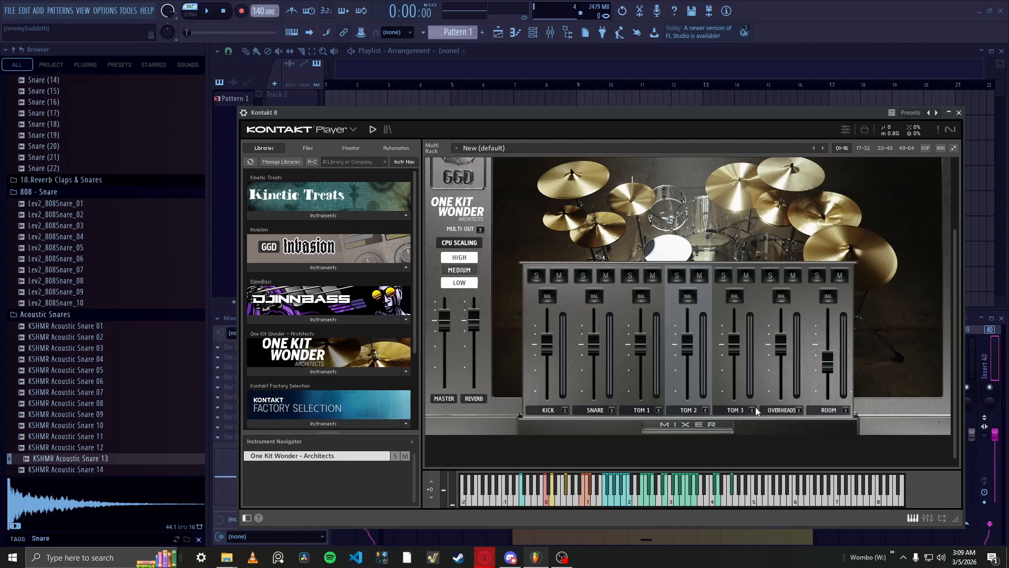
- Route the Overheads channel to the OH output and Room to the Room output, and close the kit's mixer
left_click(783, 412)
left_click(803, 488)
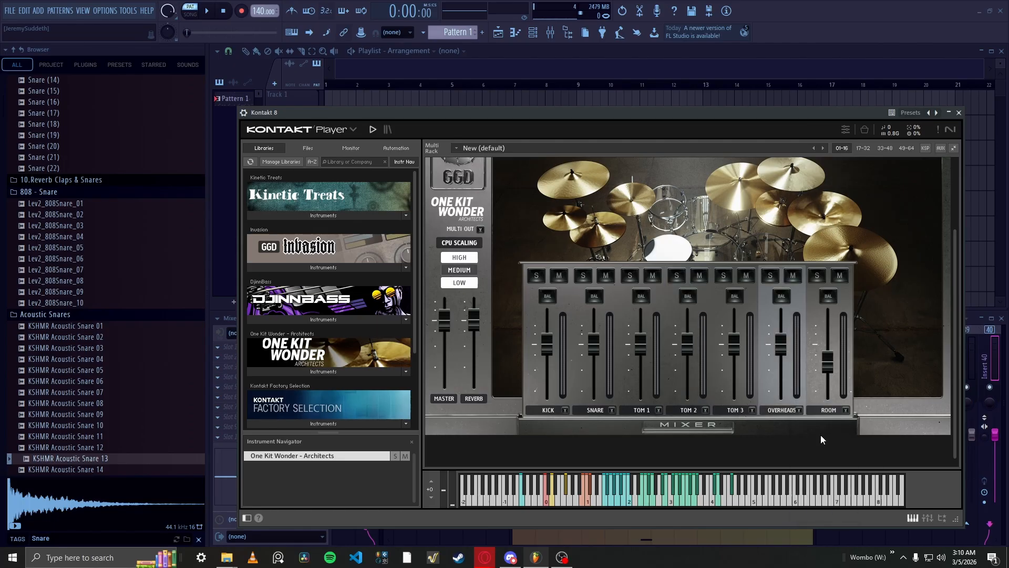
left_click(841, 411)
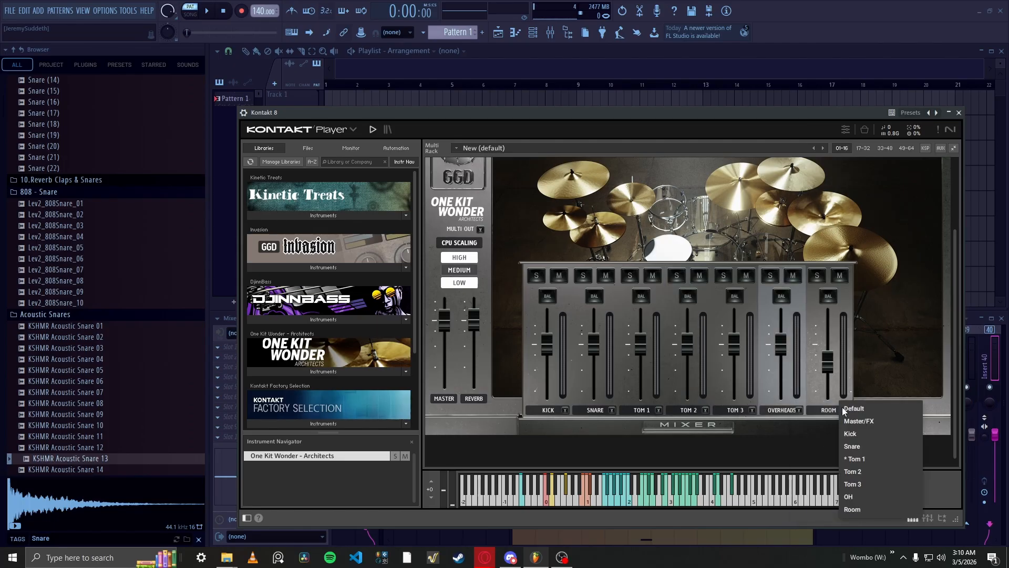
left_click(854, 510)
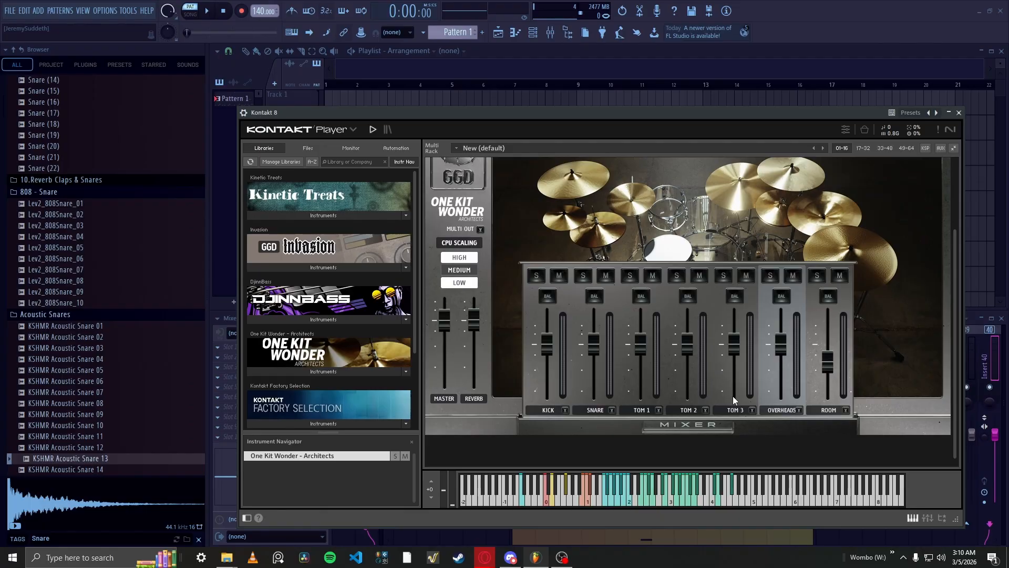
left_click(725, 425)
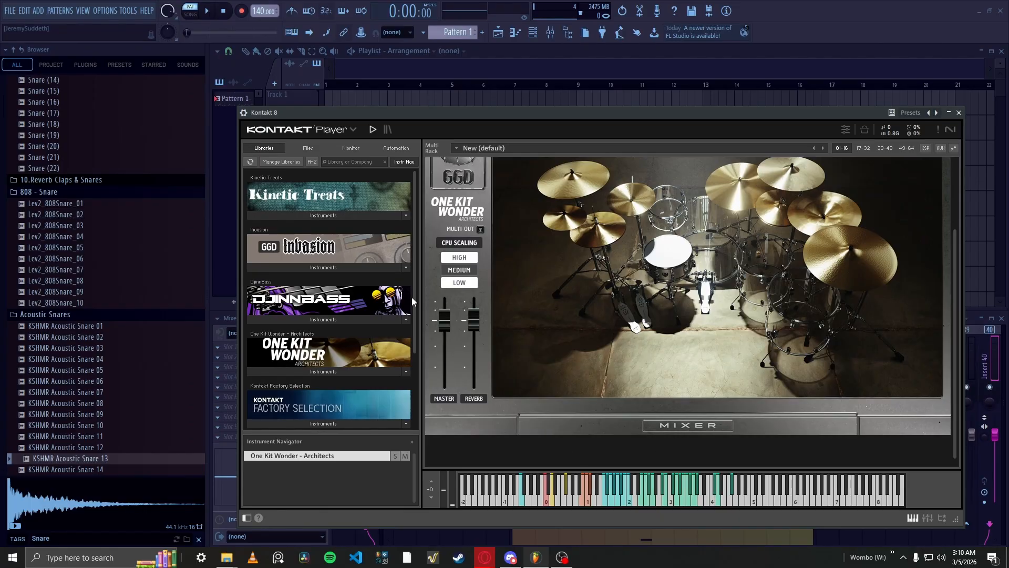
- Review Kontakt 8's wrapper settings, including the output connections in its processing options
left_click(243, 113)
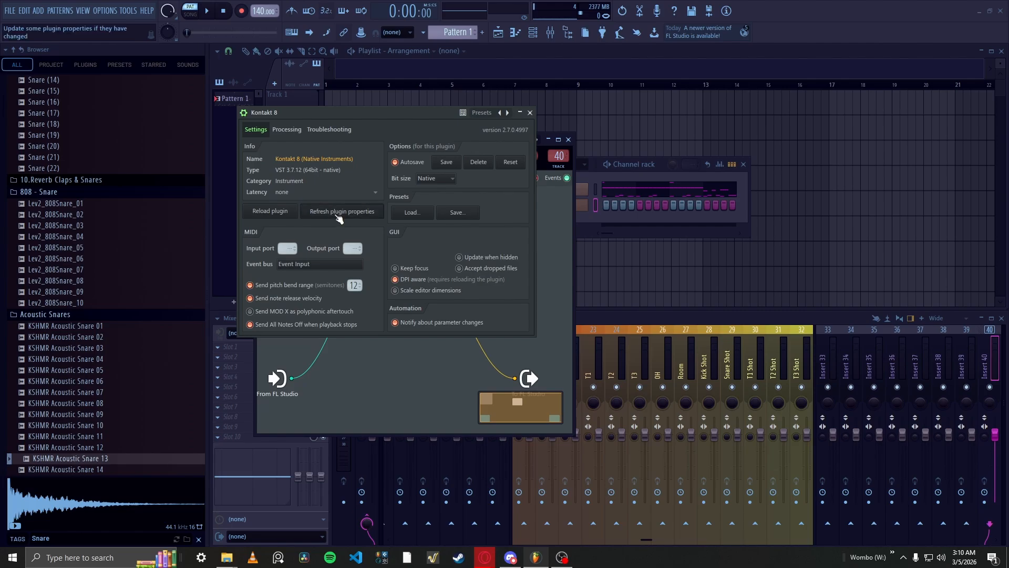
left_click(305, 129)
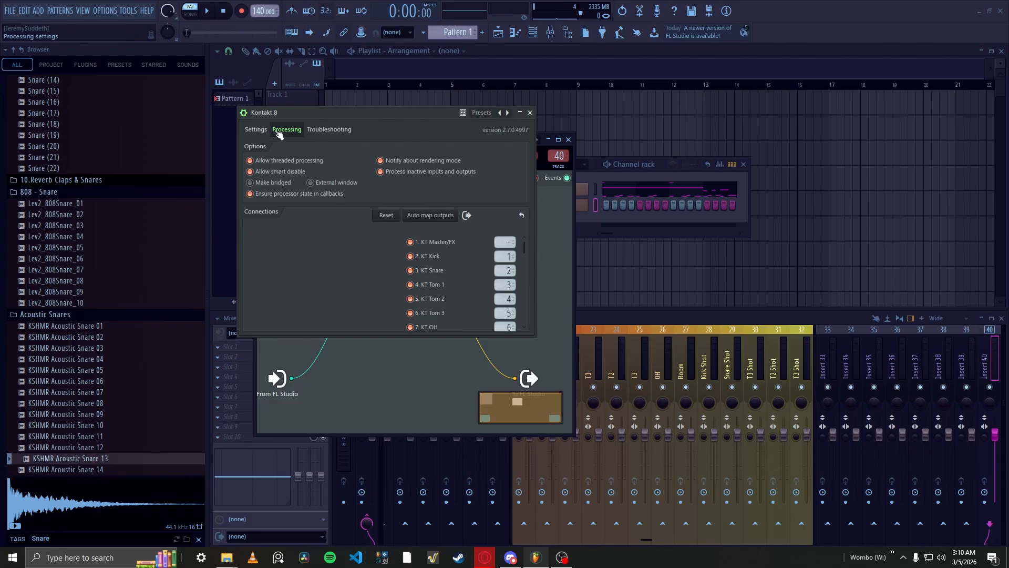
left_click(257, 129)
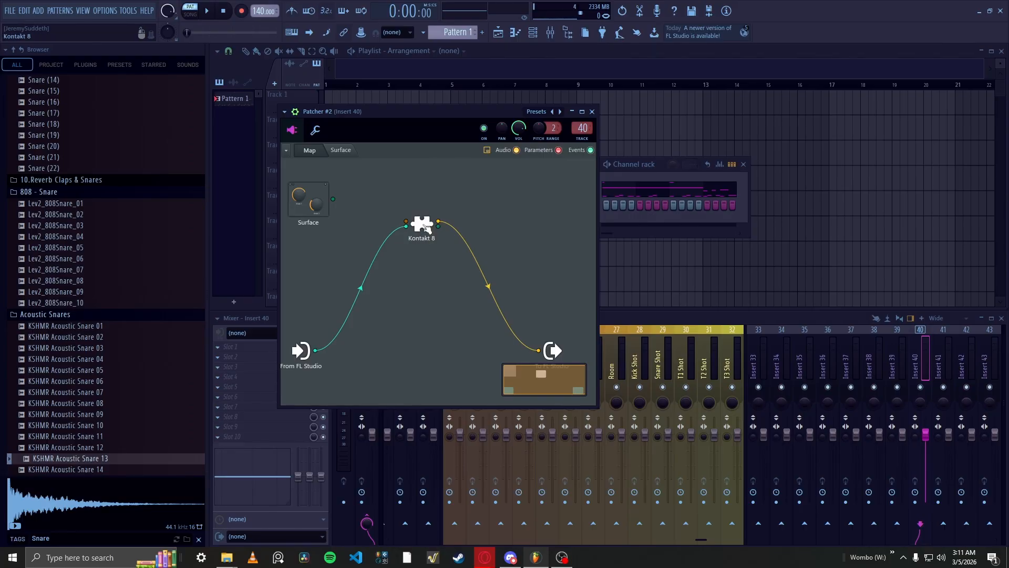
- Add extra audio outputs one at a time to the Kontakt 8 module in the new Patcher's map
right_click(427, 226)
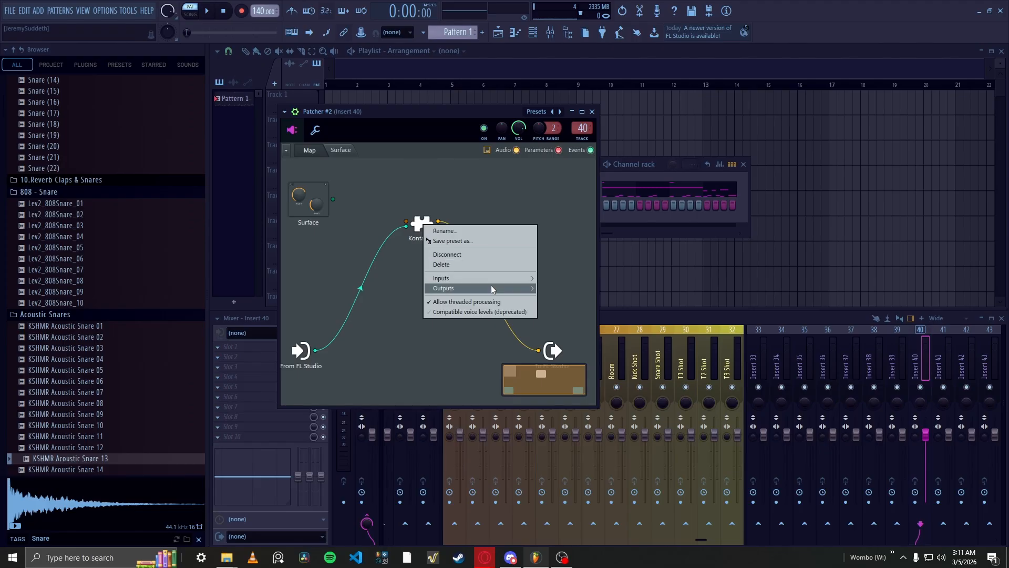
mouse_move(492, 287)
mouse_move(555, 288)
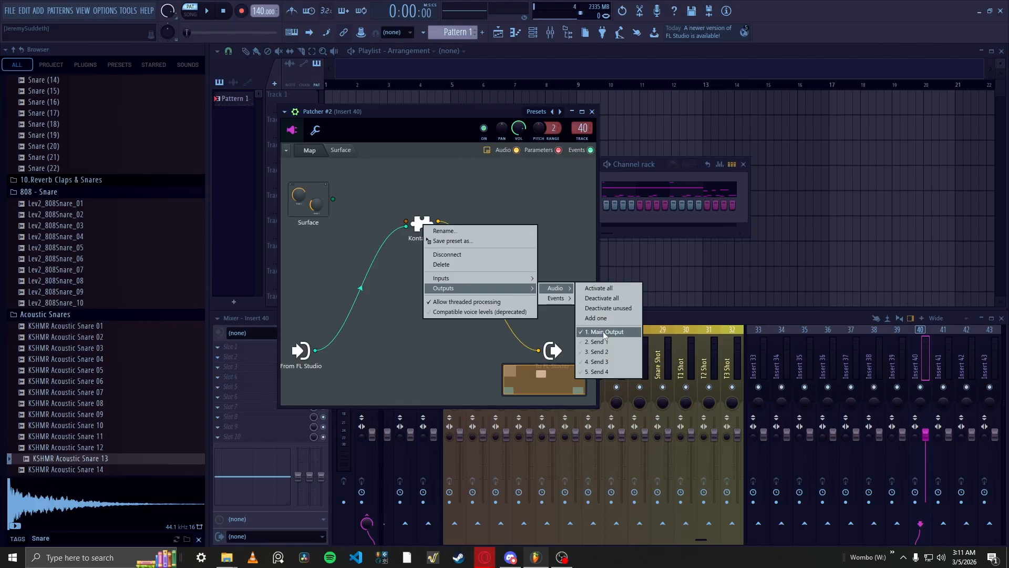
left_click(615, 372)
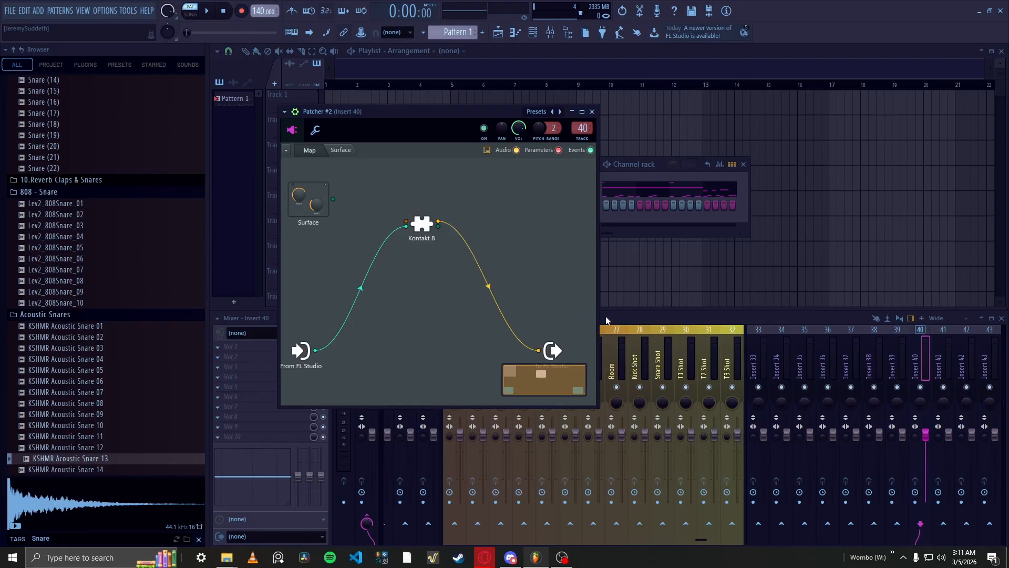
right_click(421, 232)
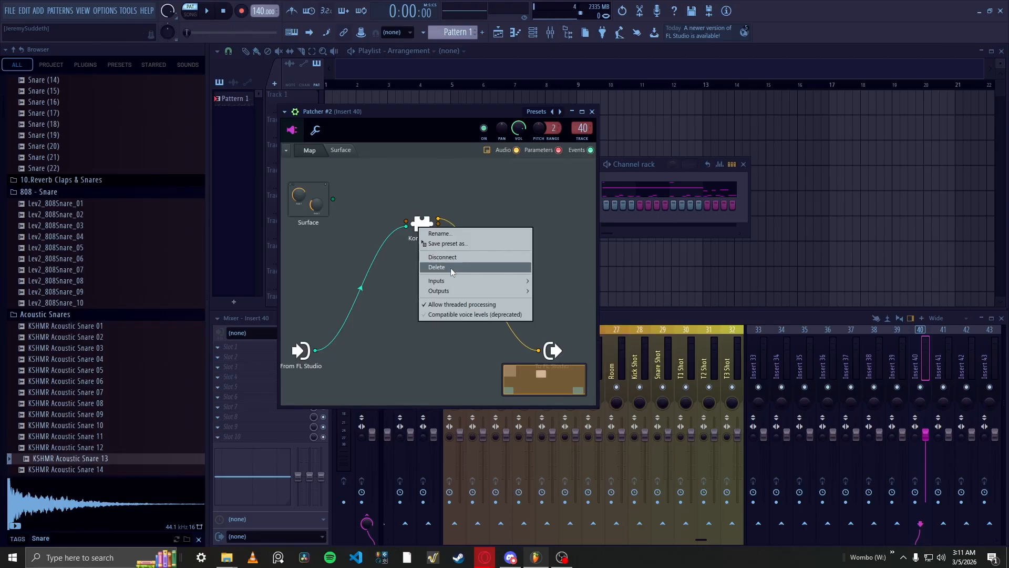
mouse_move(461, 290)
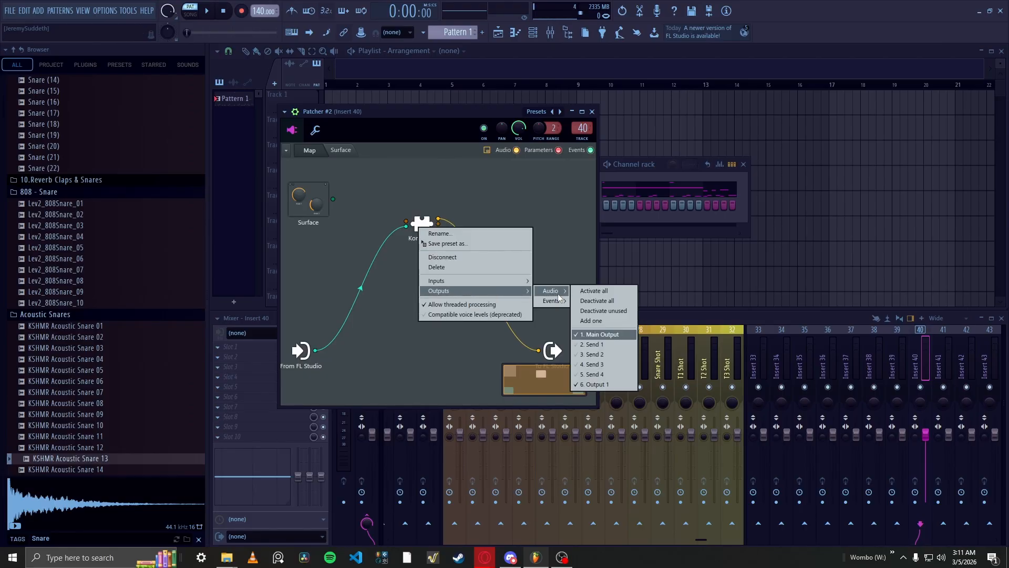
left_click(597, 321)
right_click(423, 226)
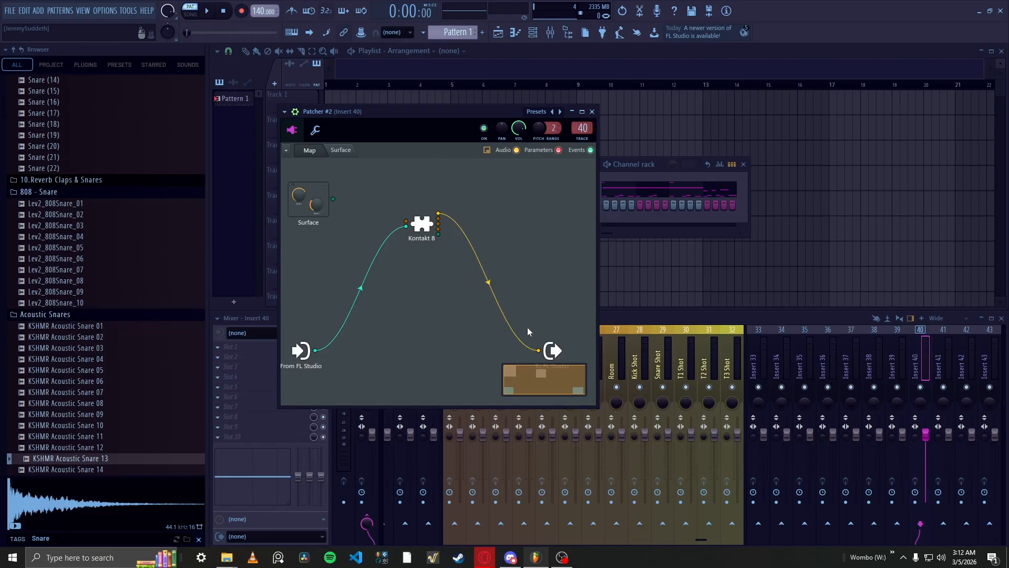
- Rename mixer track 40 as GGD Reverb
left_click(759, 364)
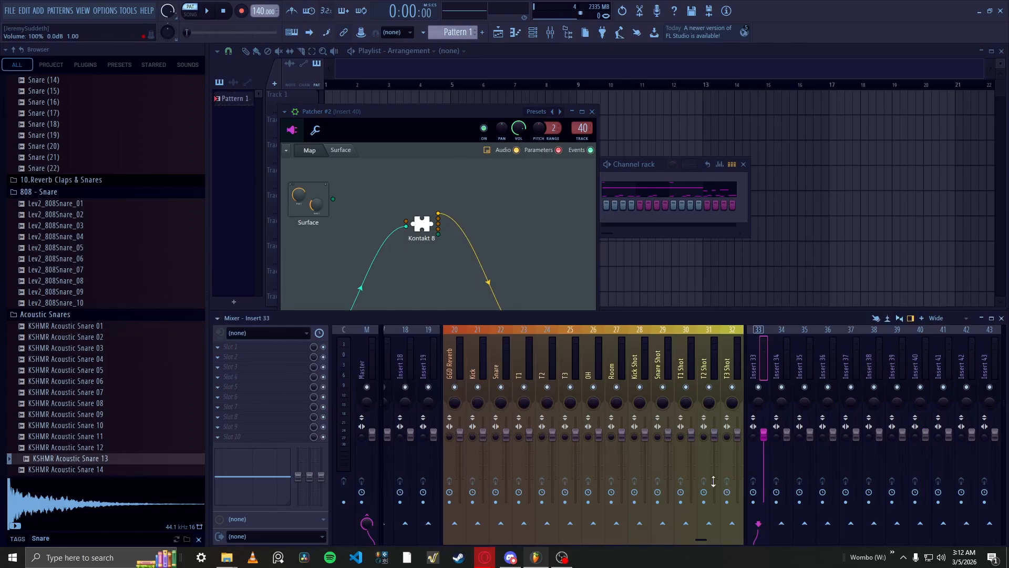
left_click_drag(703, 540, 770, 543)
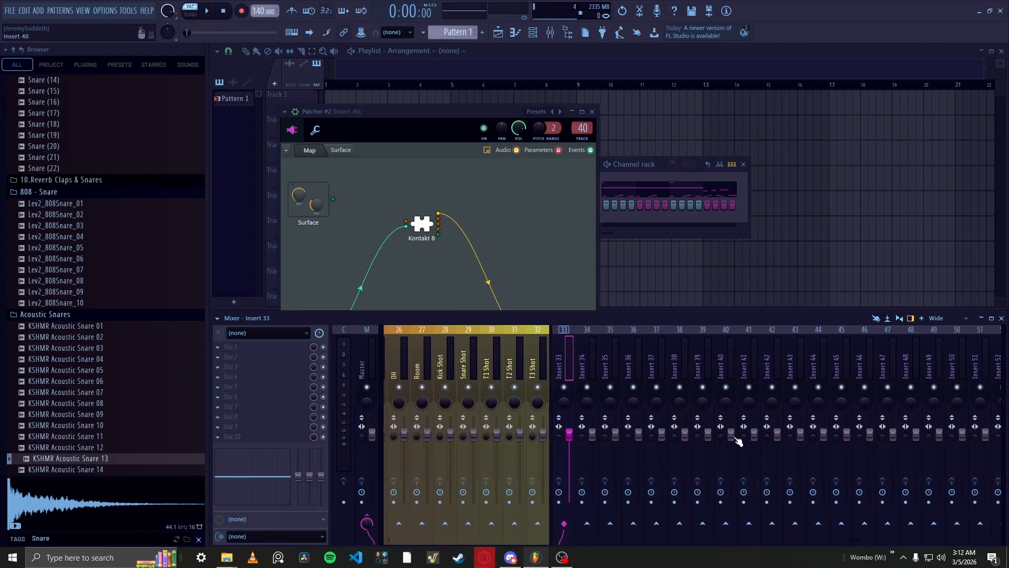
right_click(721, 368)
left_click(762, 171)
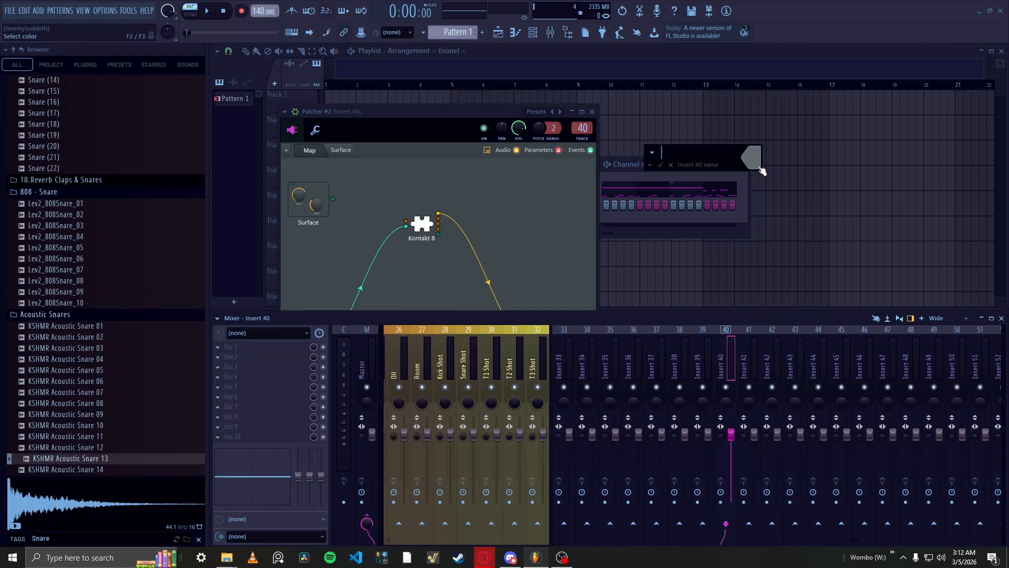
type("Drum")
key("BackSpace")
key("BackSpace")
key("BackSpace")
key("BackSpace")
type("GGD REverb")
key("BackSpace")
key("BackSpace")
key("BackSpace")
key("BackSpace")
type("verb")
key("Return")
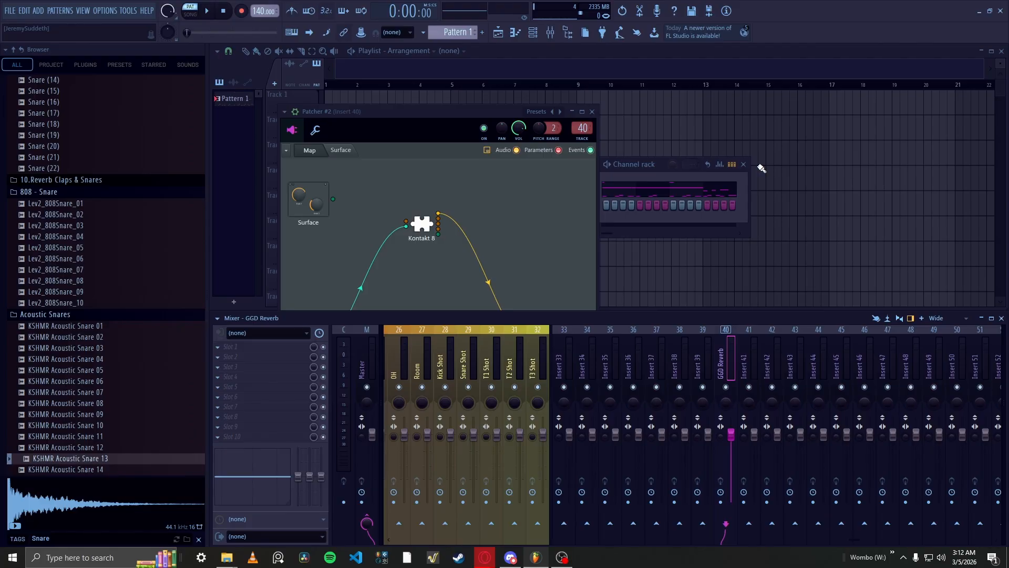
- Rename mixer track 41 as Kick and track 42 as Snare
left_click(747, 373)
right_click(747, 373)
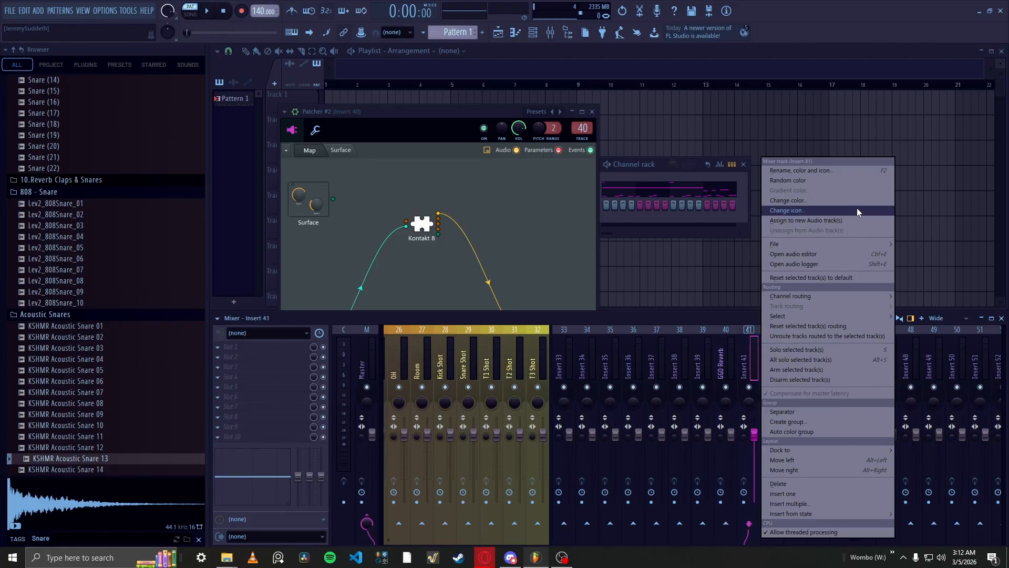
left_click(856, 172)
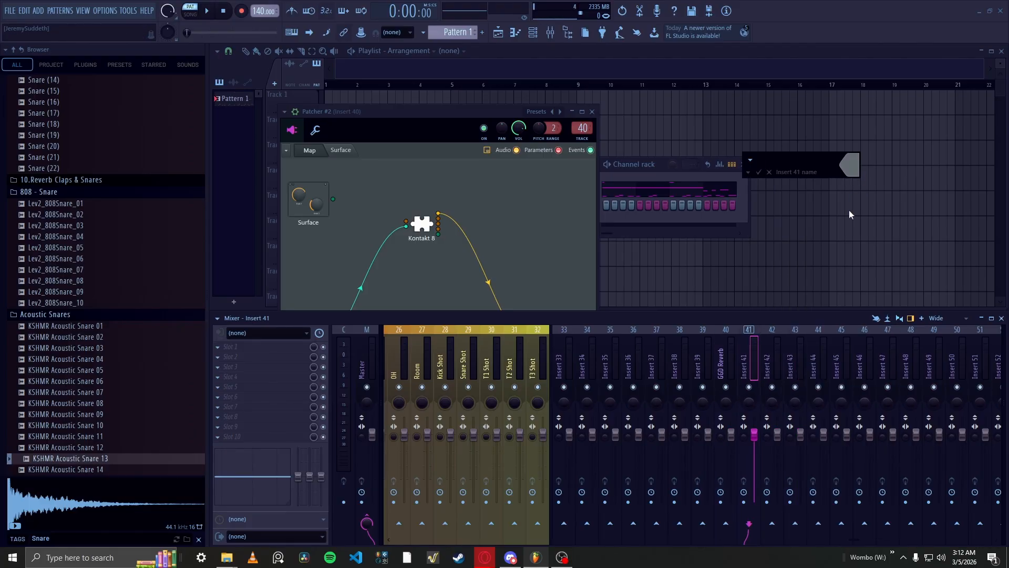
type("Kick")
key("Return")
key("Tab")
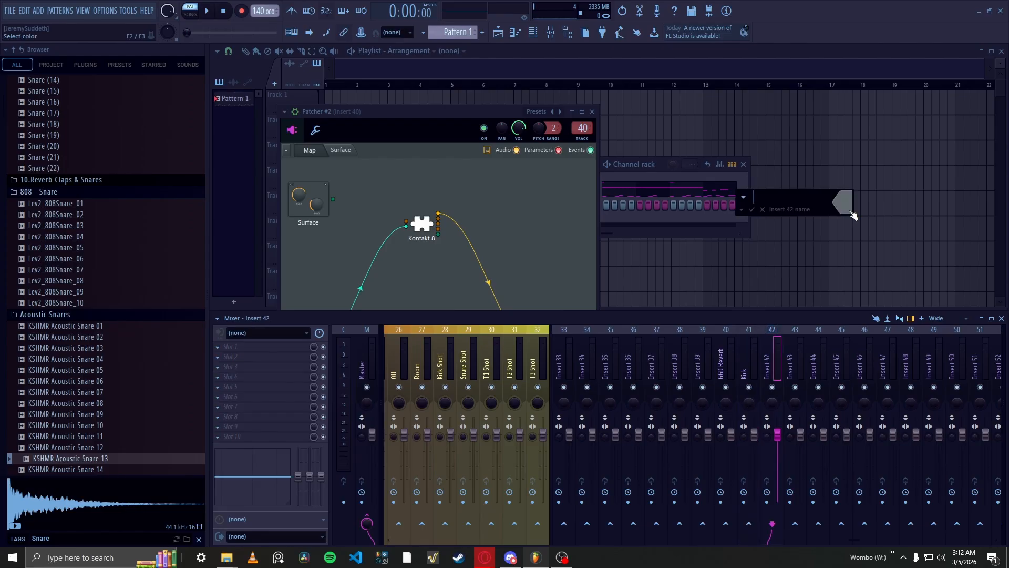
type("Snare")
key("Return")
key("Tab")
- Name mixer tracks 43 to 46 T1, T2, T3 and OH
type("T")
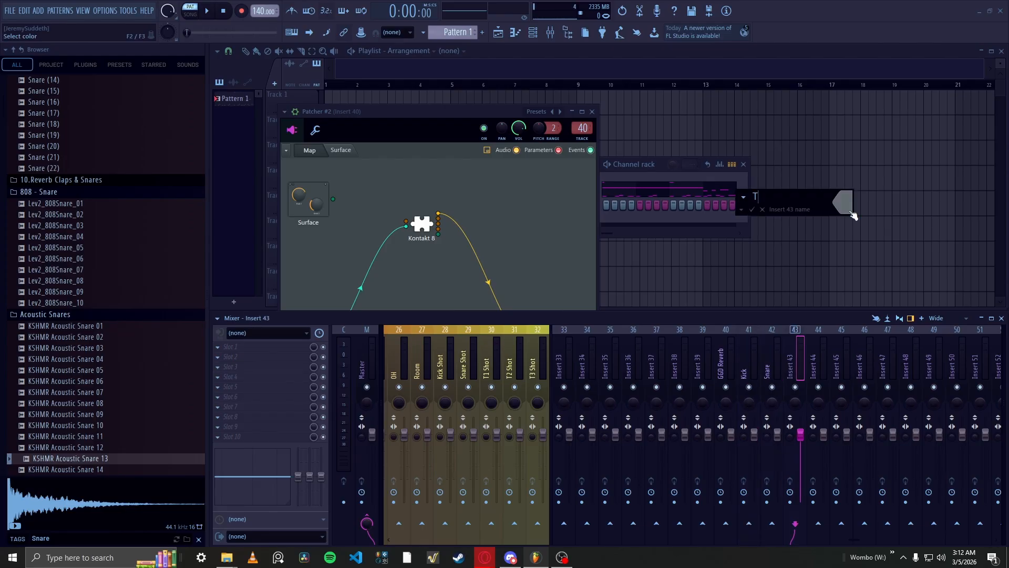
type("1")
key("Tab")
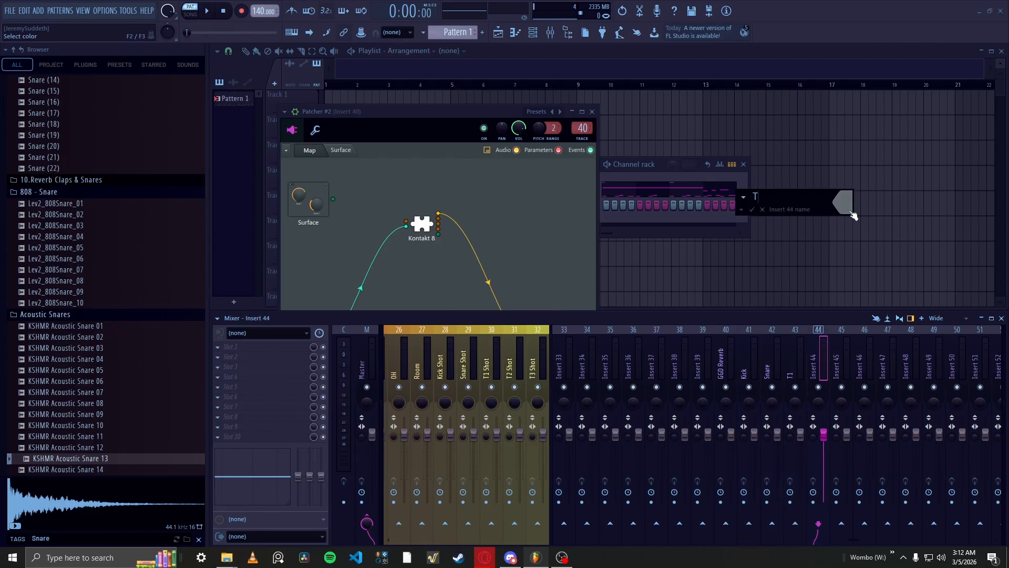
type("T2")
key("Return")
key("Tab")
type("T3")
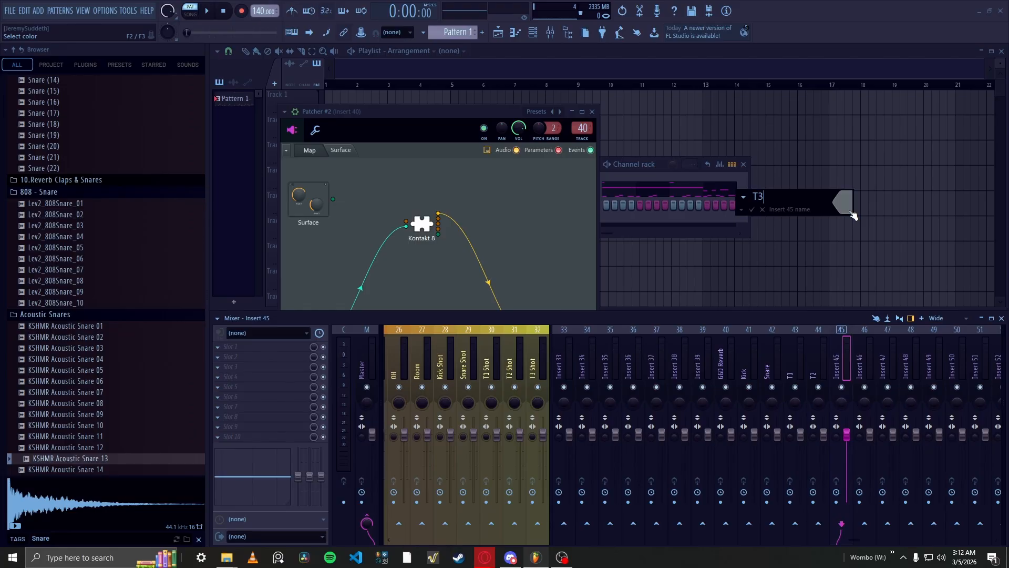
key("Return")
key("Tab")
type("OH")
key("Tab")
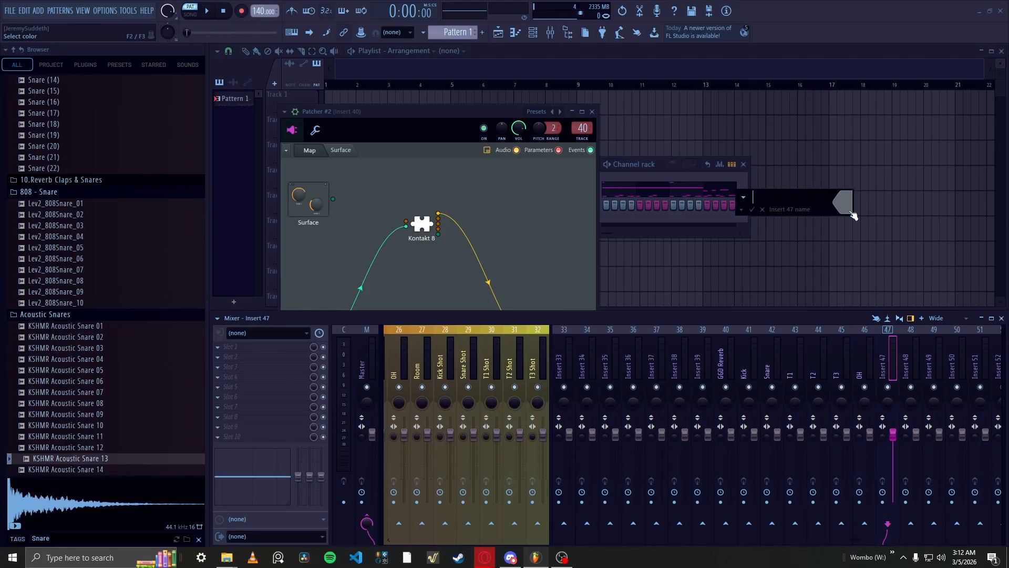
- Name mixer track 47 Room
type("Room")
key("Return")
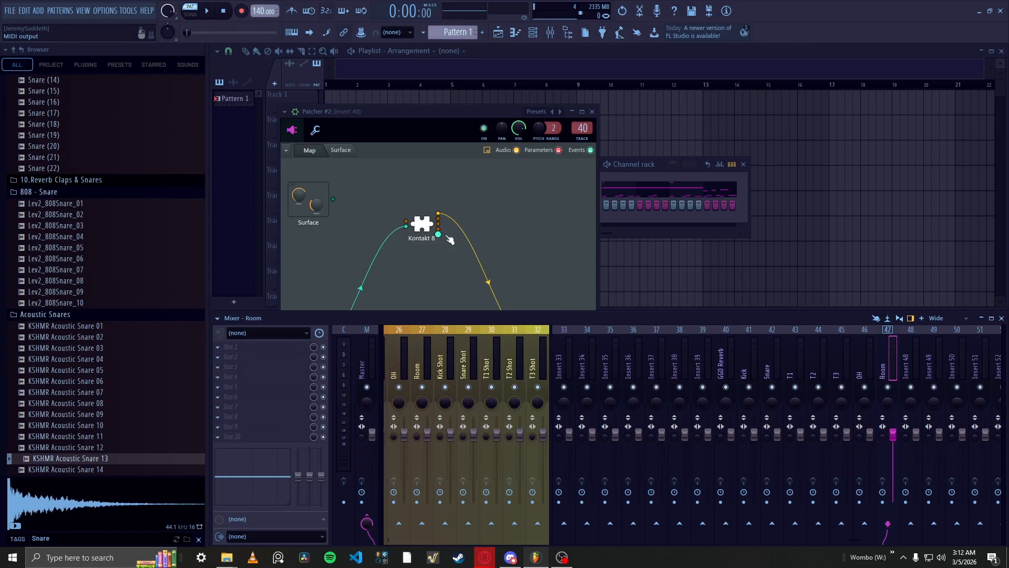
- Activate all audio inputs on the map's To FL Studio module and move the module next to Kontakt 8
left_click(442, 213)
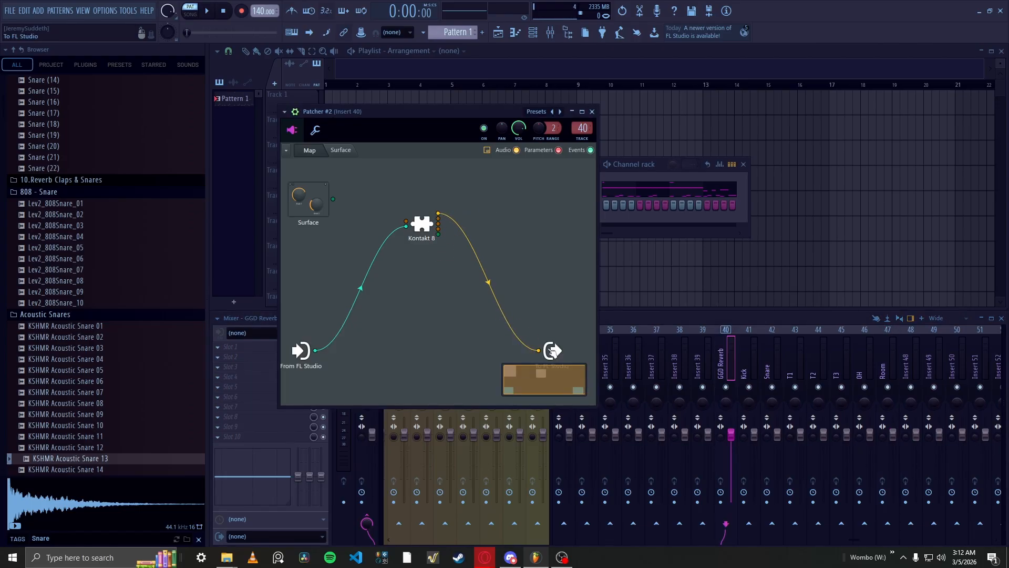
right_click(550, 350)
mouse_move(573, 368)
mouse_move(615, 368)
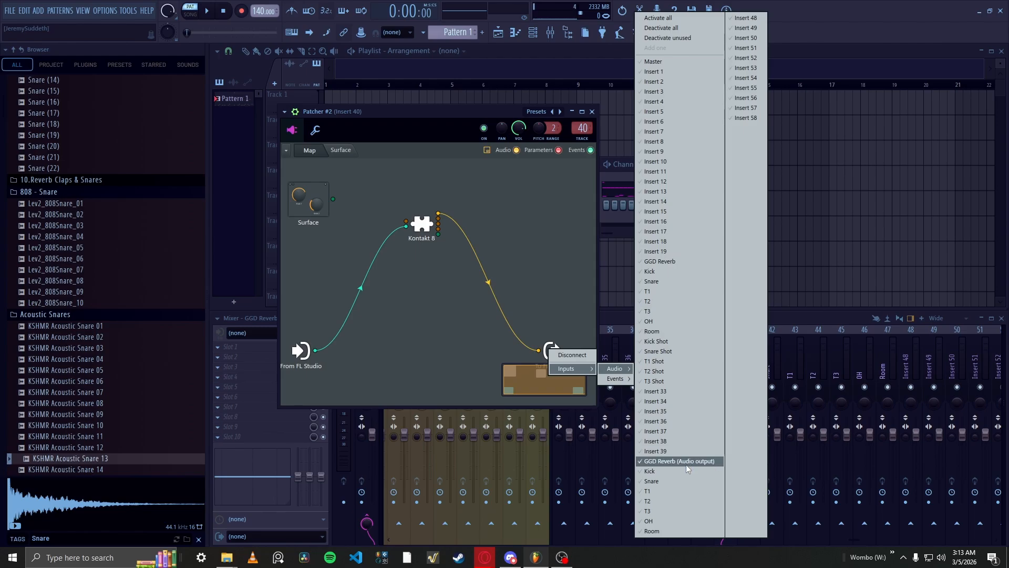
left_click(660, 18)
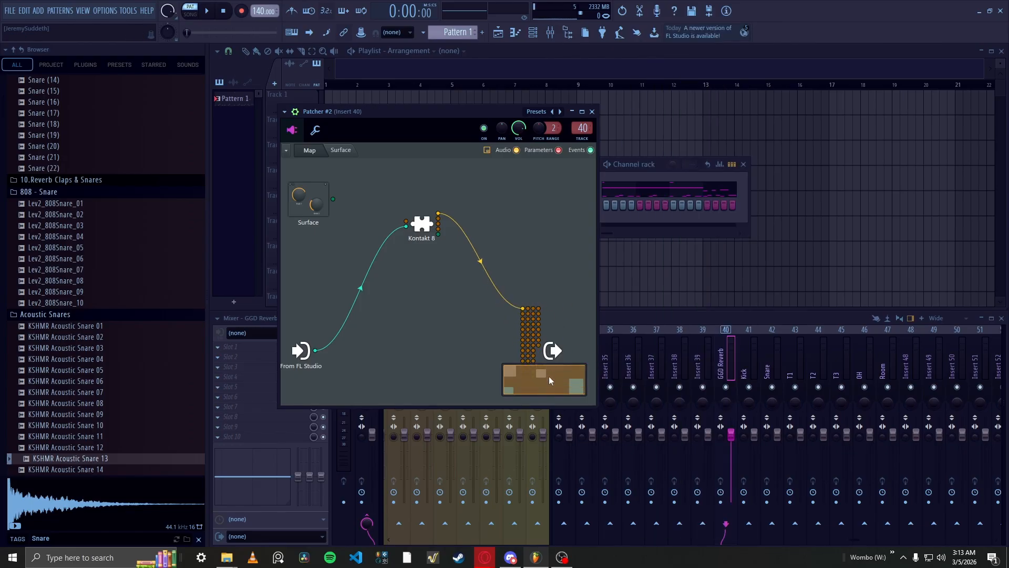
scroll(493, 352, "up", 3)
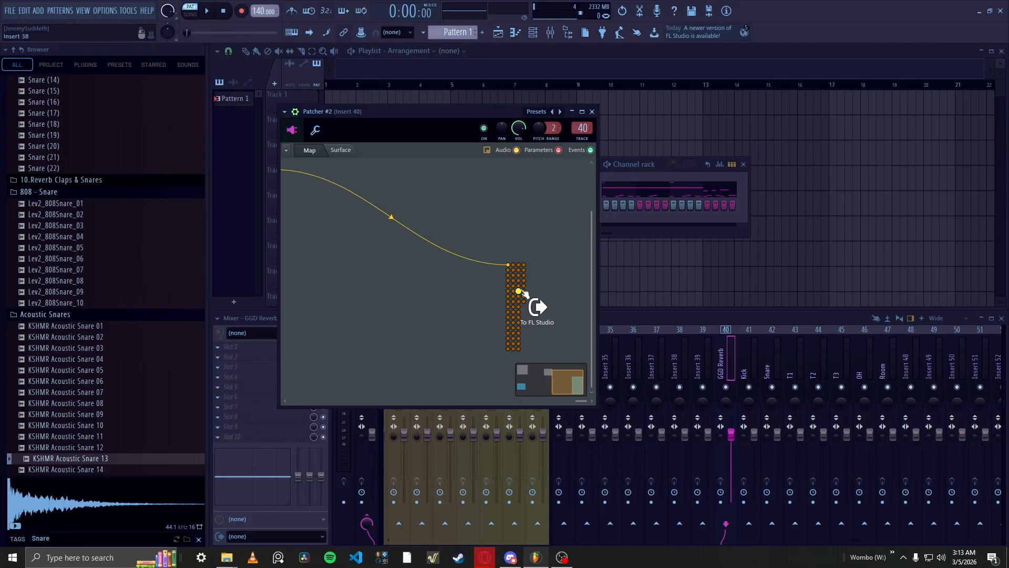
left_click_drag(410, 291, 547, 257)
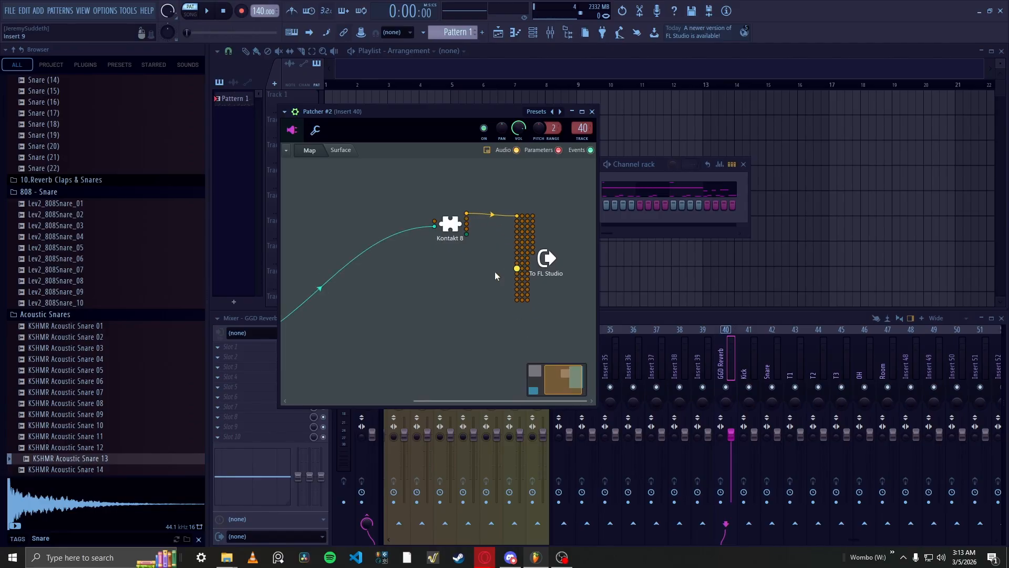
- Activate all audio outputs of the Kontakt 8 module and try to wire one to the To FL Studio inputs
right_click(481, 225)
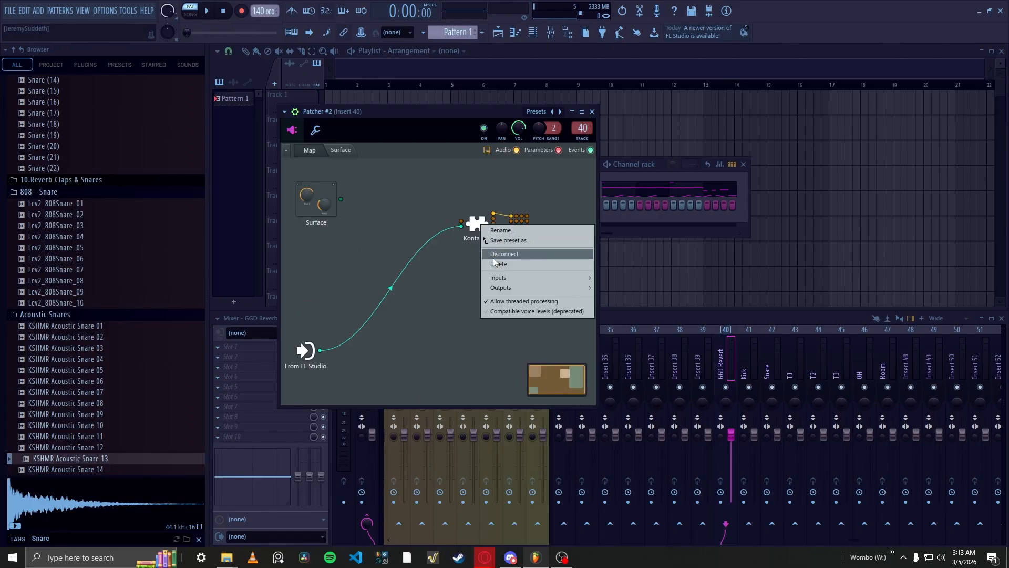
mouse_move(506, 291)
mouse_move(614, 289)
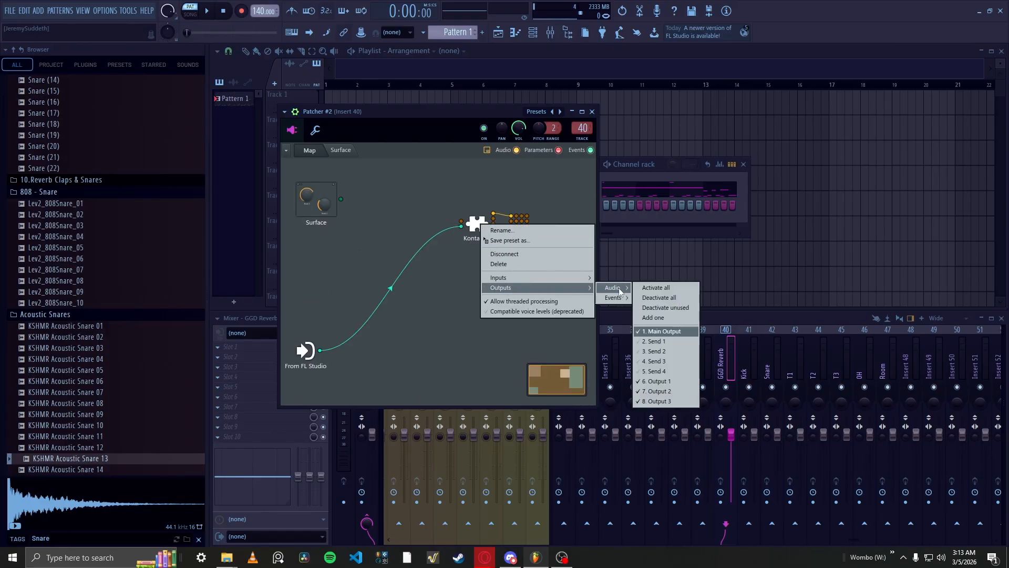
left_click(652, 289)
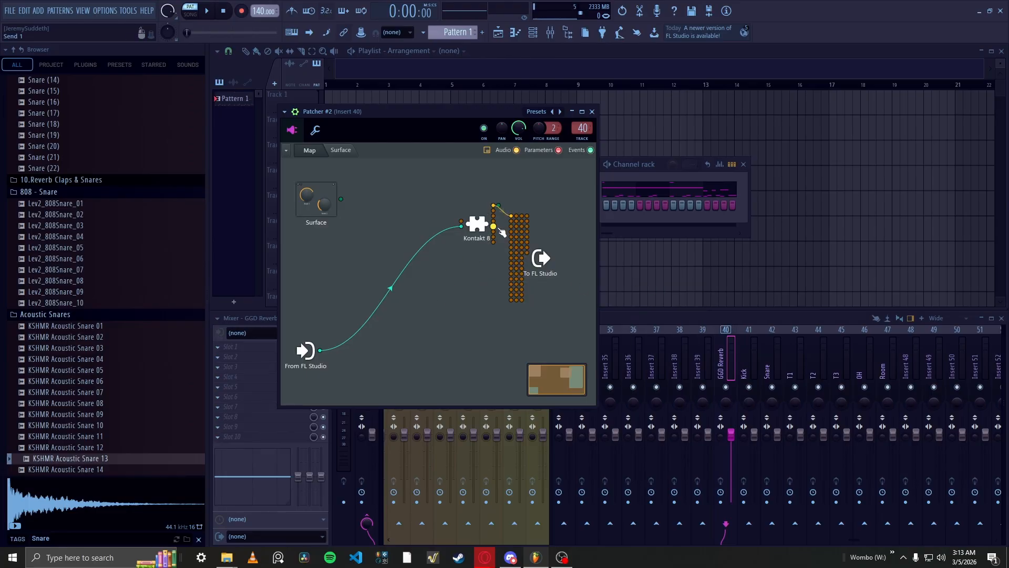
left_click_drag(501, 231, 516, 247)
- Rename mixer track 41 in capitals as KICK
right_click(756, 369)
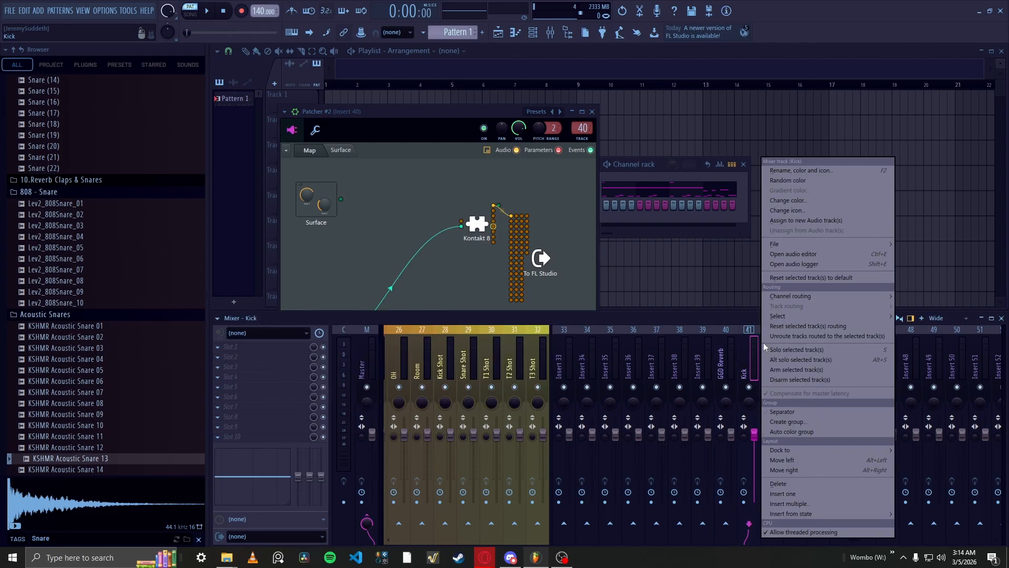
left_click(819, 172)
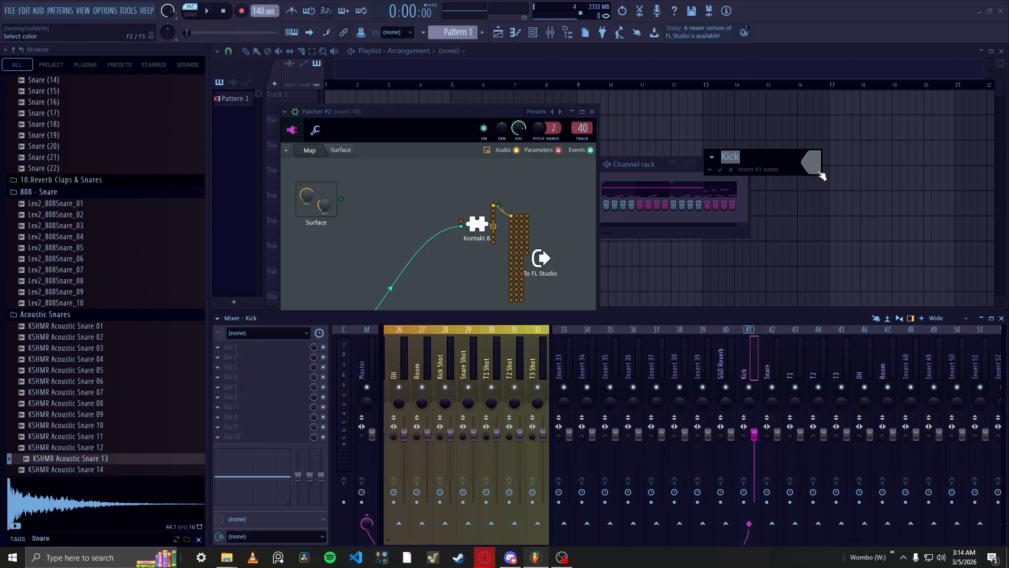
key("Right")
key("BackSpace")
key("BackSpace")
key("BackSpace")
type("KICK")
key("Return")
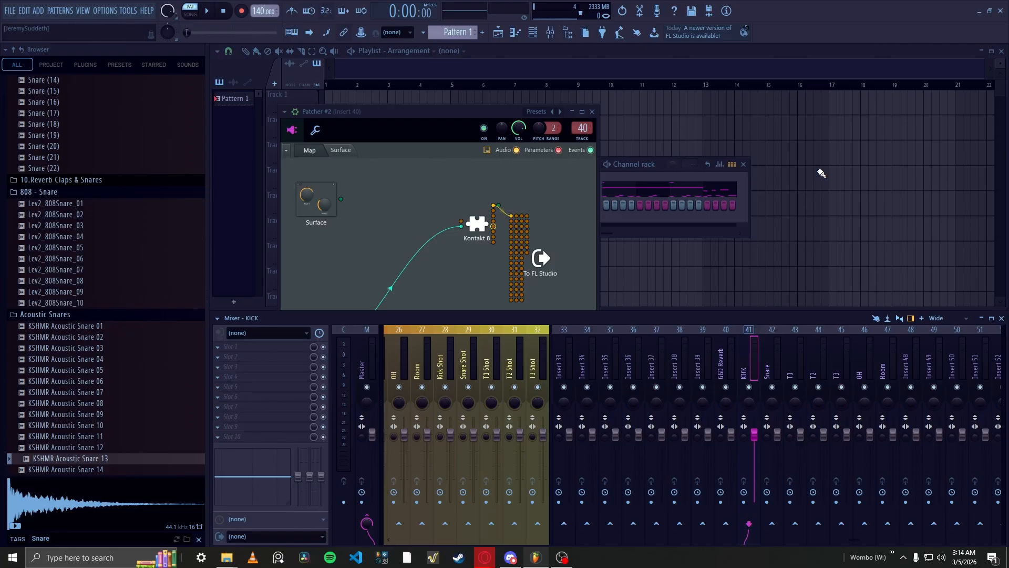
- Rename mixer tracks 42 to 44 as SNARE, TOM1 and TOM2
left_click(769, 368)
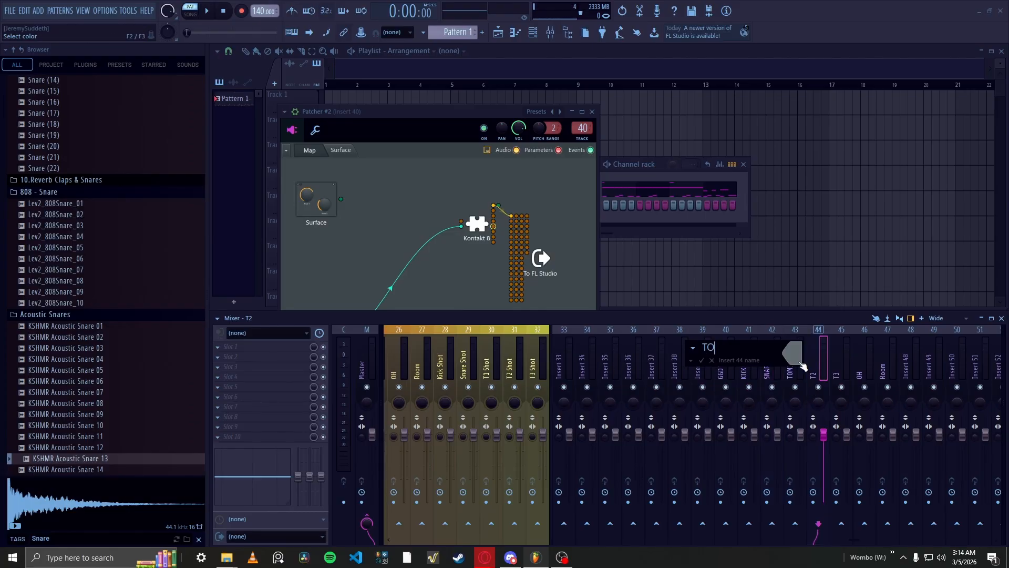
type("M2")
key("Return")
key("Right")
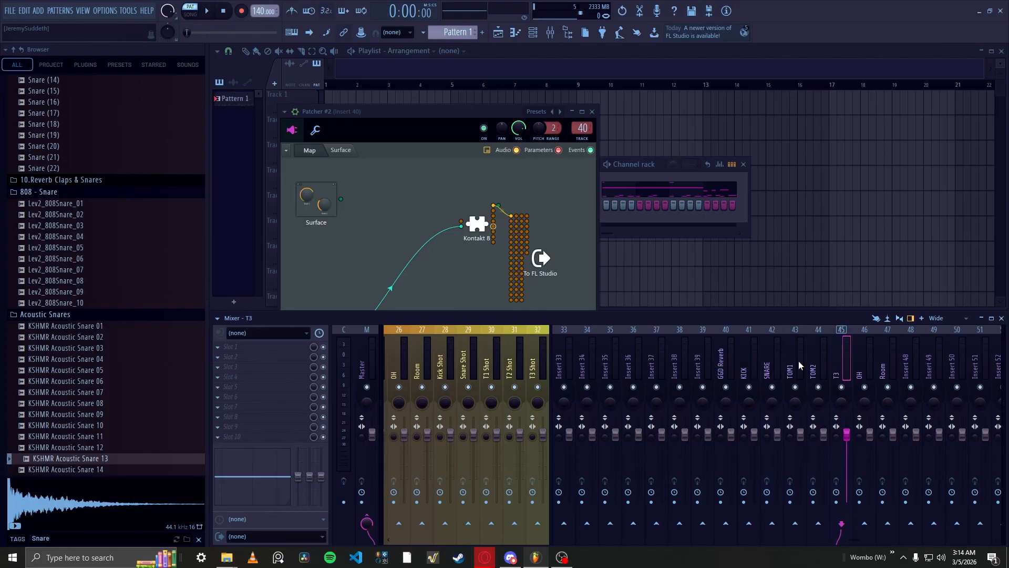
- Rename mixer tracks 45 to 47 as TOM3, OVERHEADS and ROOM, and track 40 as GGD REVERB
key("F2")
type("TOM")
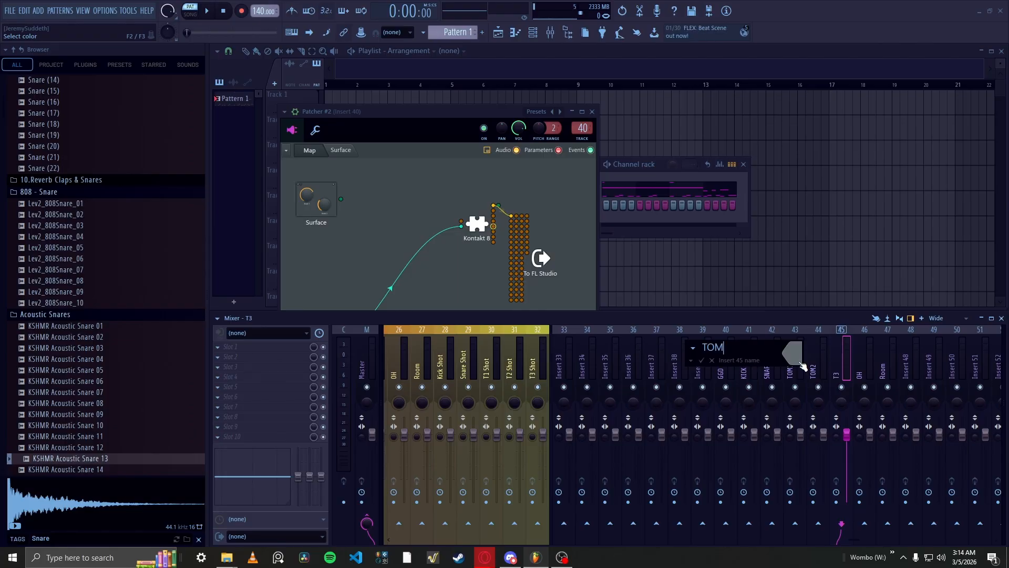
type("3")
key("Return")
key("Right")
key("Right")
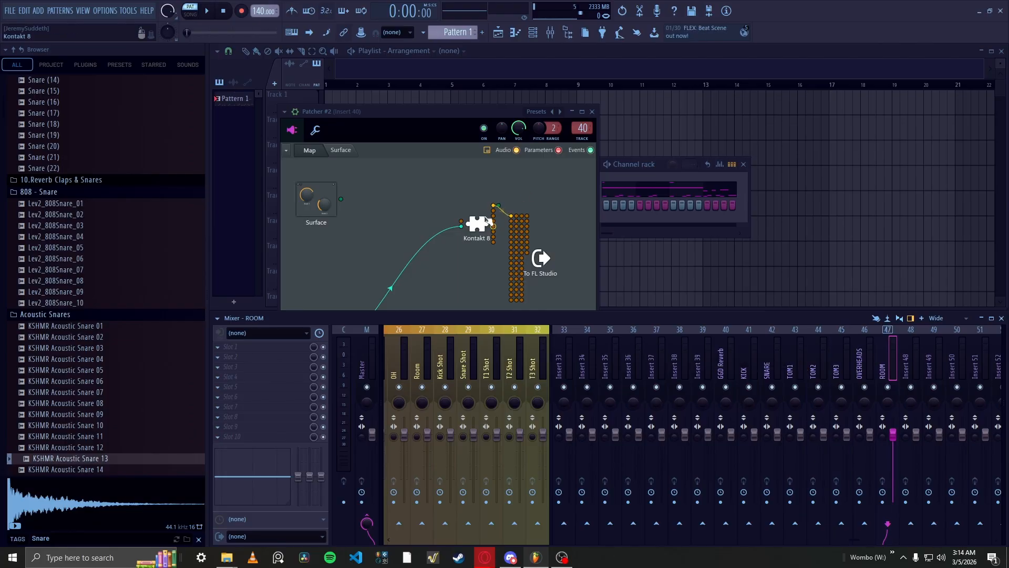
left_click(723, 367)
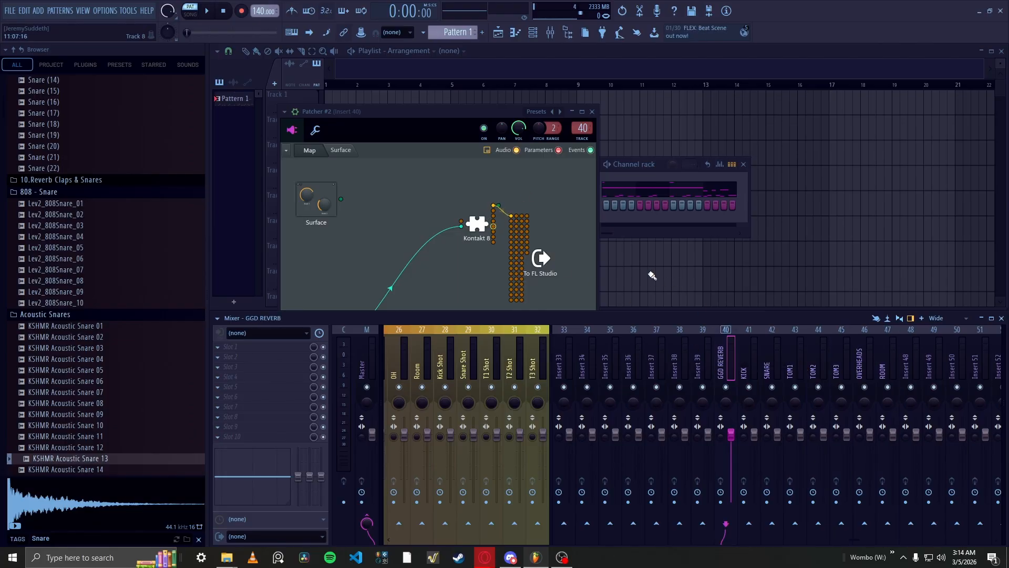
- Wire Kontakt 8's separate audio outputs to the To FL Studio inputs of the mixer tracks from KICK through ROOM
left_click_drag(494, 227, 521, 253)
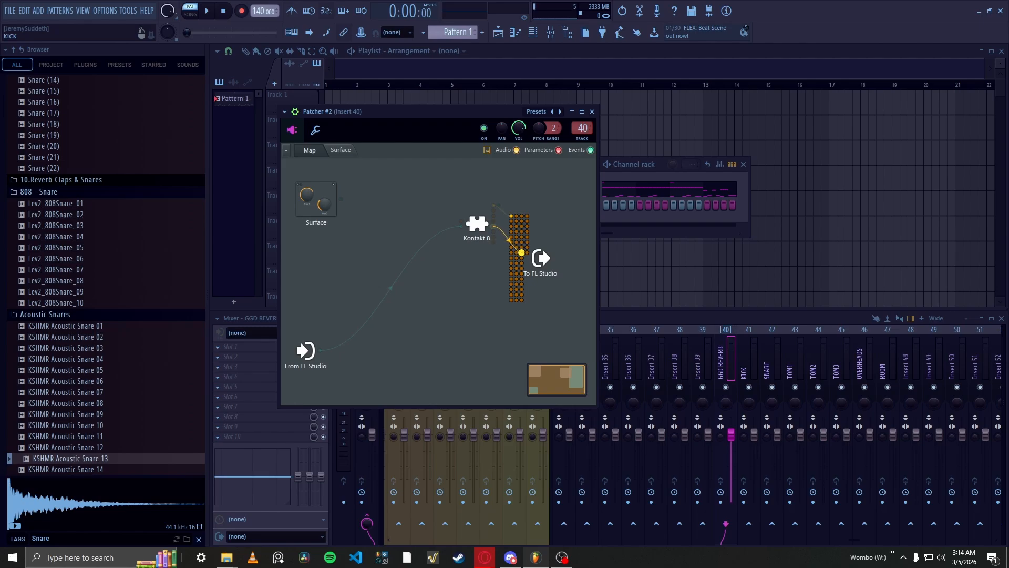
left_click_drag(521, 253, 522, 252)
left_click_drag(493, 233, 494, 235)
left_click_drag(522, 263, 529, 273)
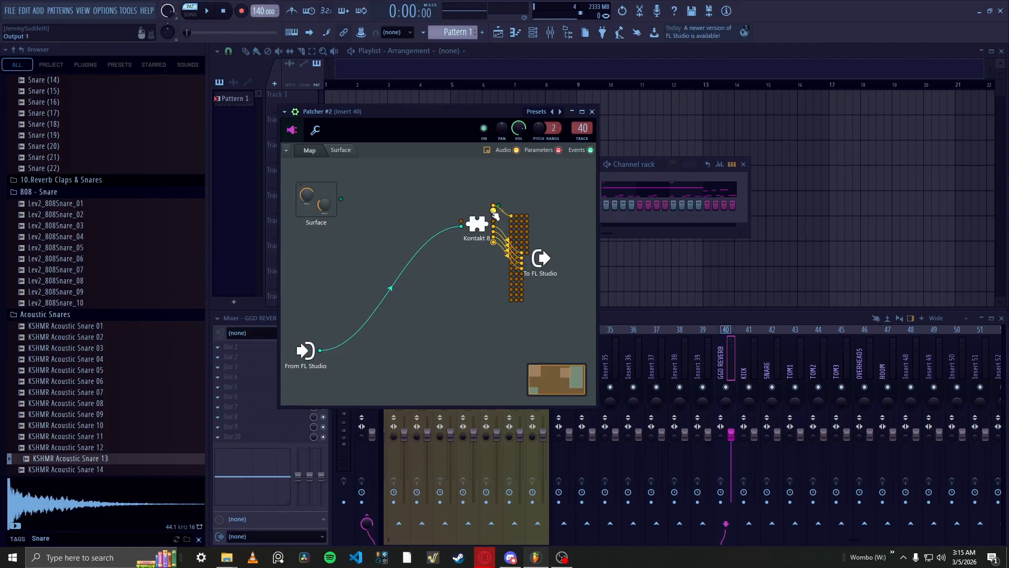
mouse_move(495, 215)
left_mouse_down()
mouse_move(516, 273)
mouse_move(516, 263)
left_mouse_up()
left_click_drag(495, 216, 521, 278)
left_click_drag(495, 216, 521, 284)
- Deactivate the unused audio inputs on the To FL Studio module
right_click(545, 259)
mouse_move(565, 279)
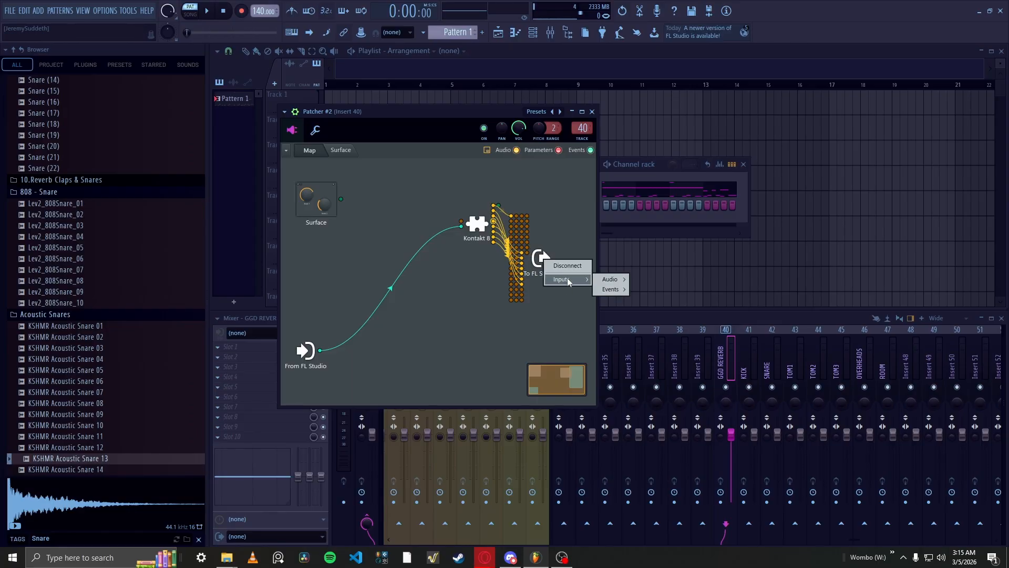
mouse_move(609, 279)
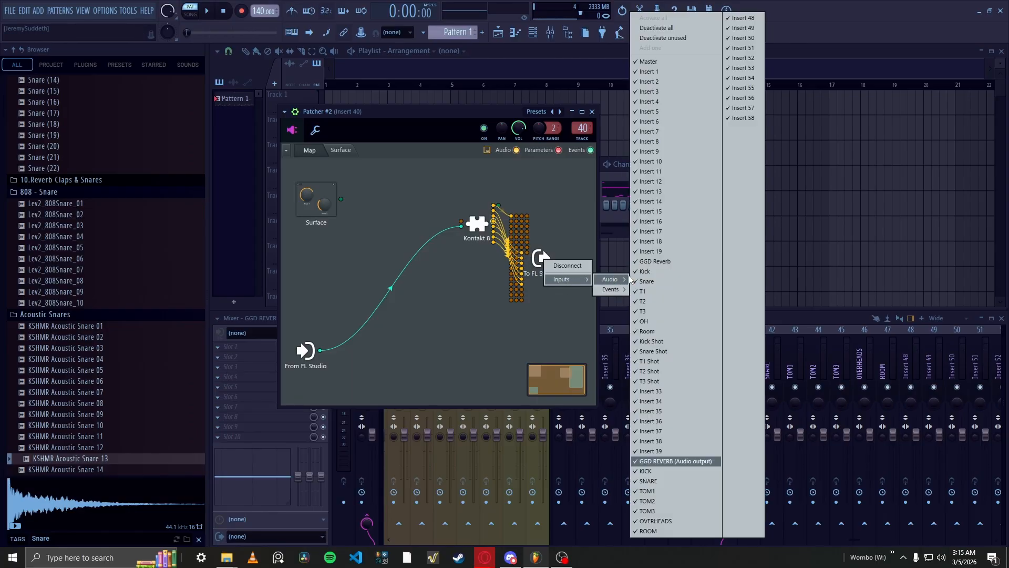
left_click(660, 38)
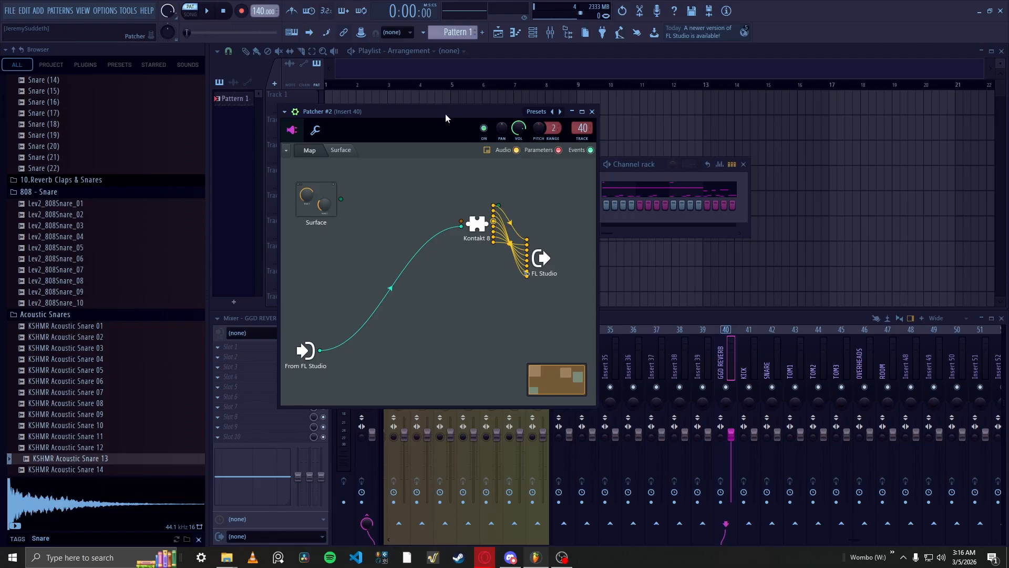
- Copy the drum notes from the Patcher channel and paste them into the Patcher #2 channel
left_click_drag(446, 113, 383, 114)
right_click(568, 188)
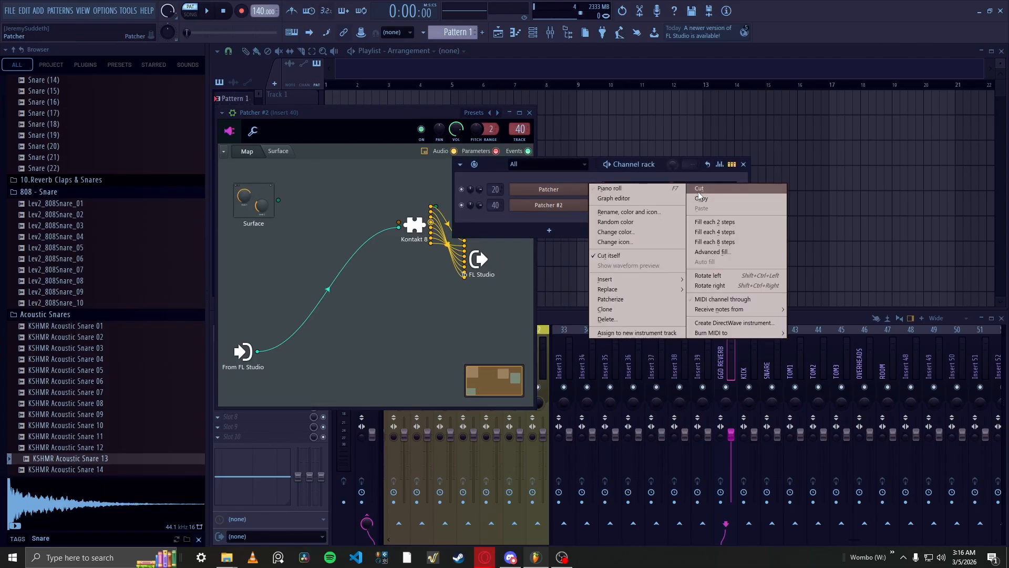
left_click(702, 199)
right_click(576, 207)
left_click(702, 224)
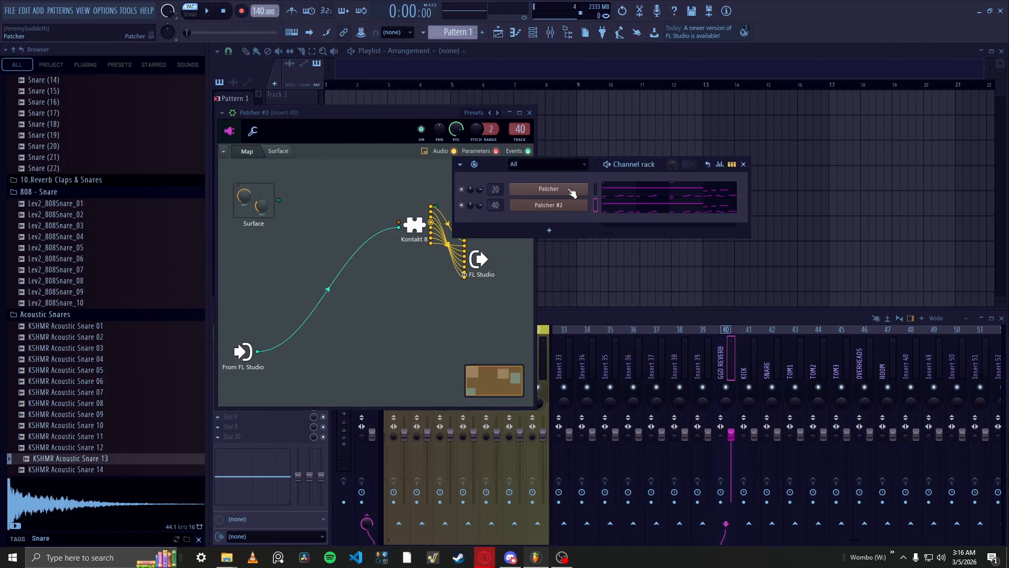
- Play the pattern with the original Patcher channel muted to check the signal on the new mixer tracks
key("space")
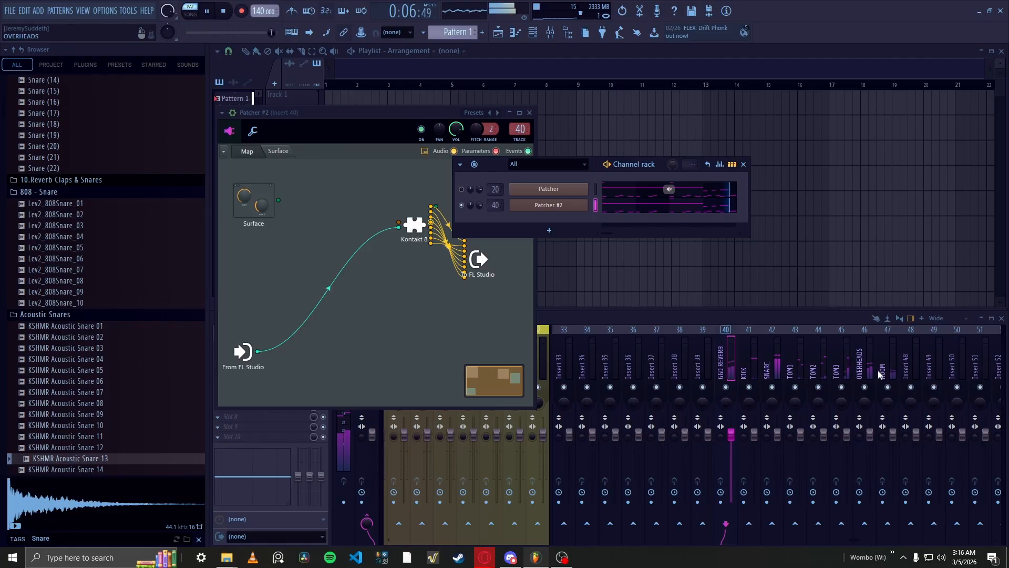
key("space")
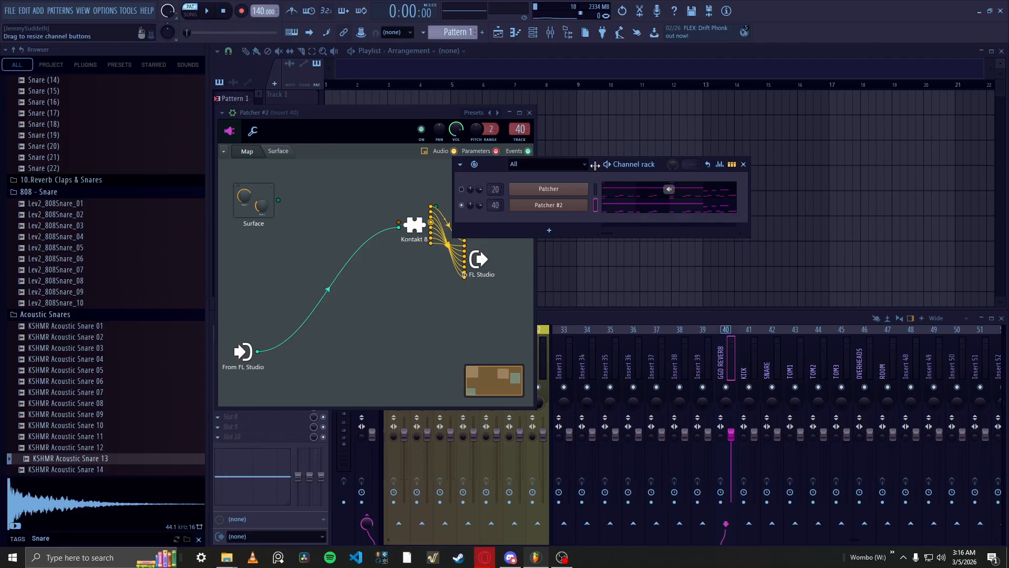
- Add an FPC drum plugin to the Patcher #2 map below Kontakt 8
left_click_drag(601, 164, 721, 133)
right_click(385, 311)
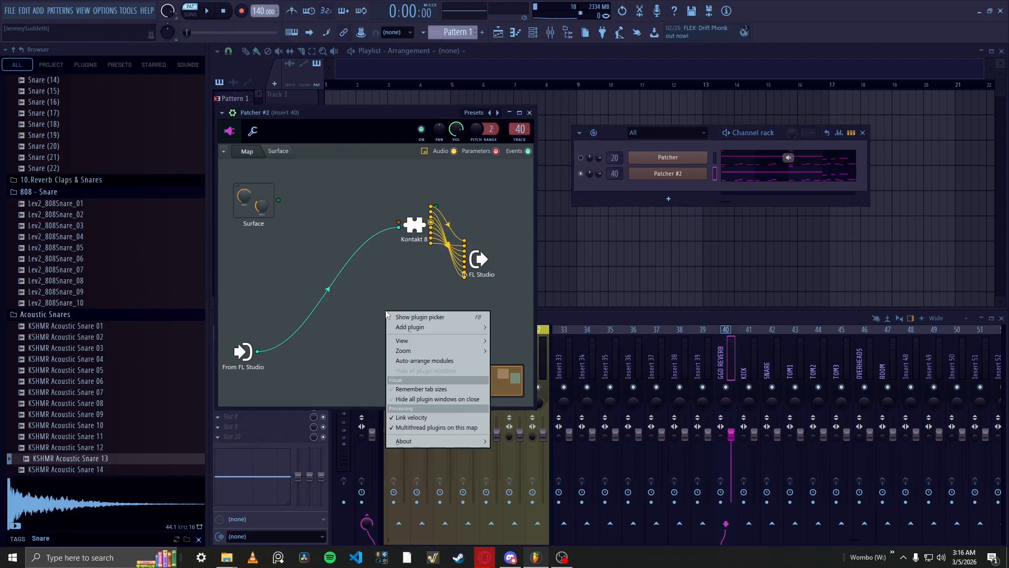
mouse_move(431, 329)
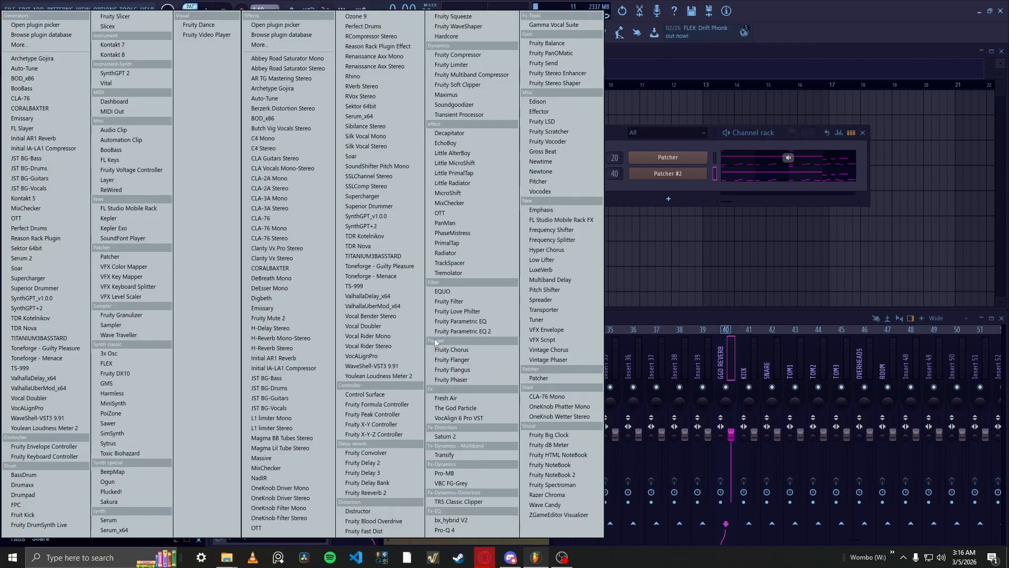
left_click(36, 505)
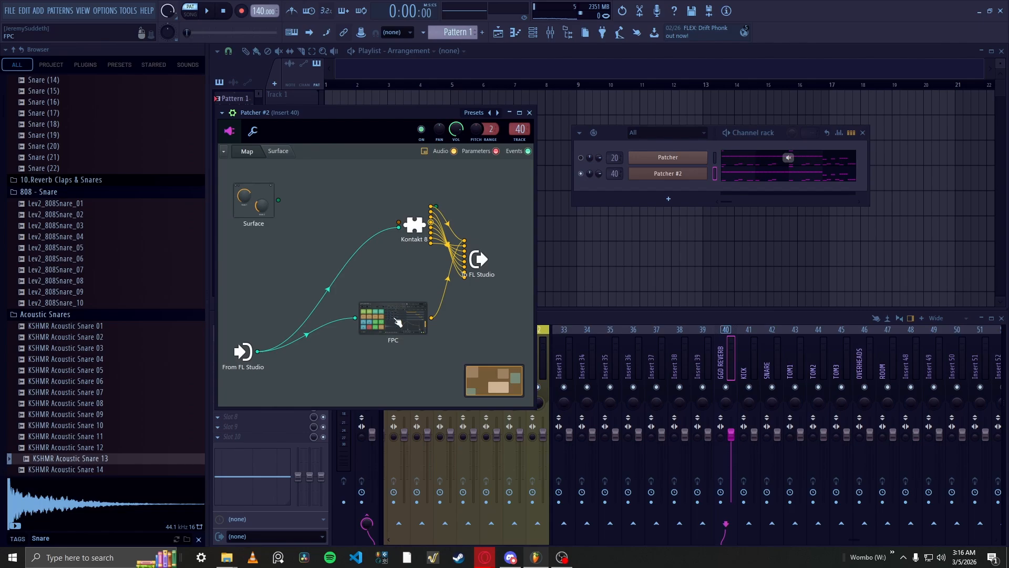
left_click_drag(395, 316, 396, 324)
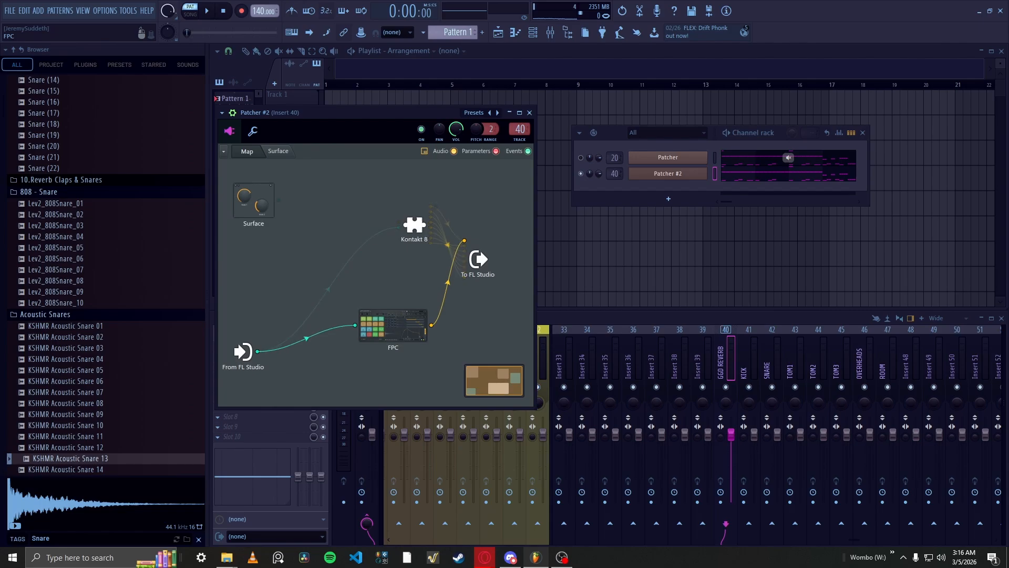
- Disconnect FPC's audio output from To FL Studio and move the FPC module closer to From FL Studio
right_click(433, 328)
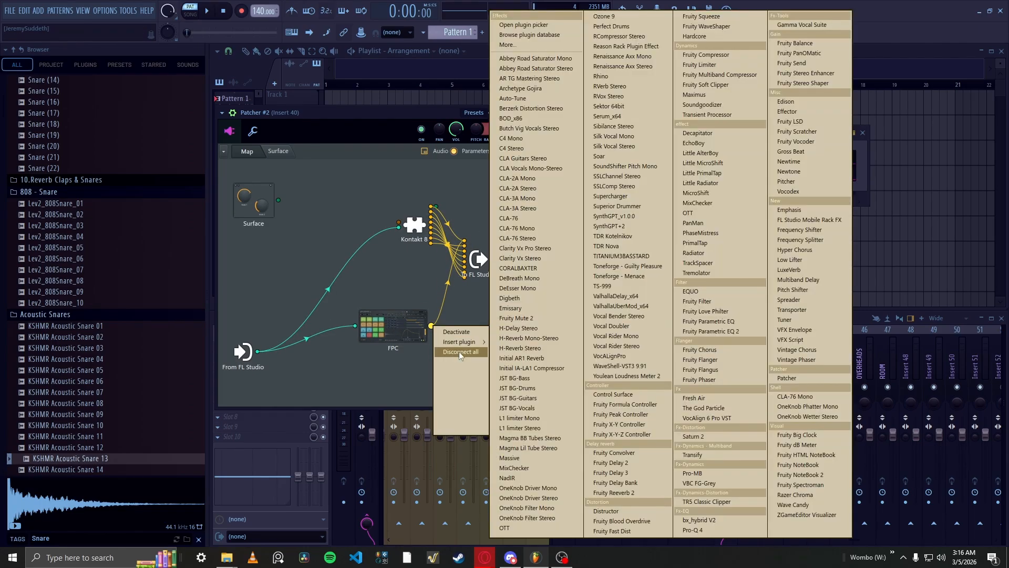
left_click(459, 352)
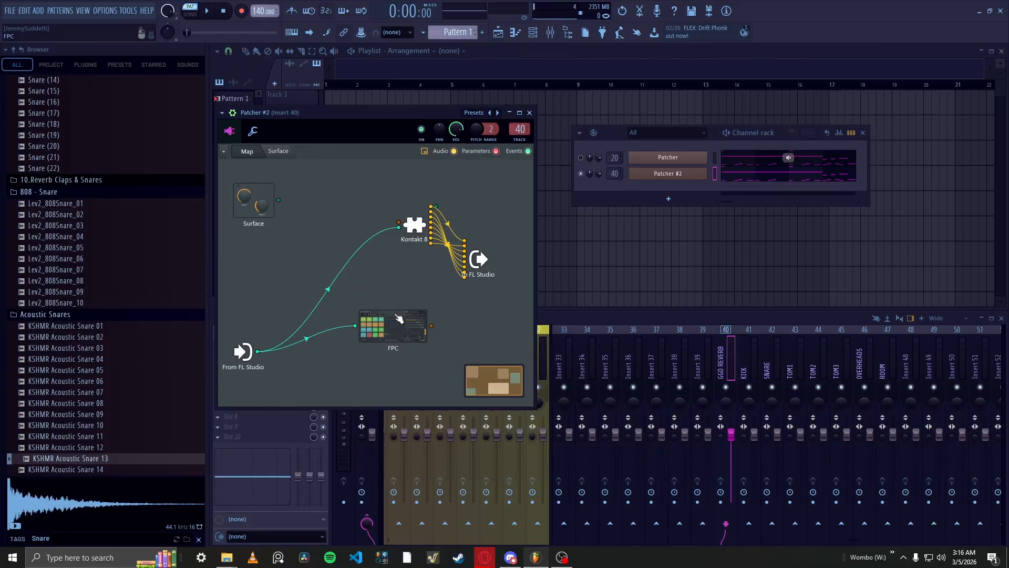
left_click_drag(396, 309, 375, 335)
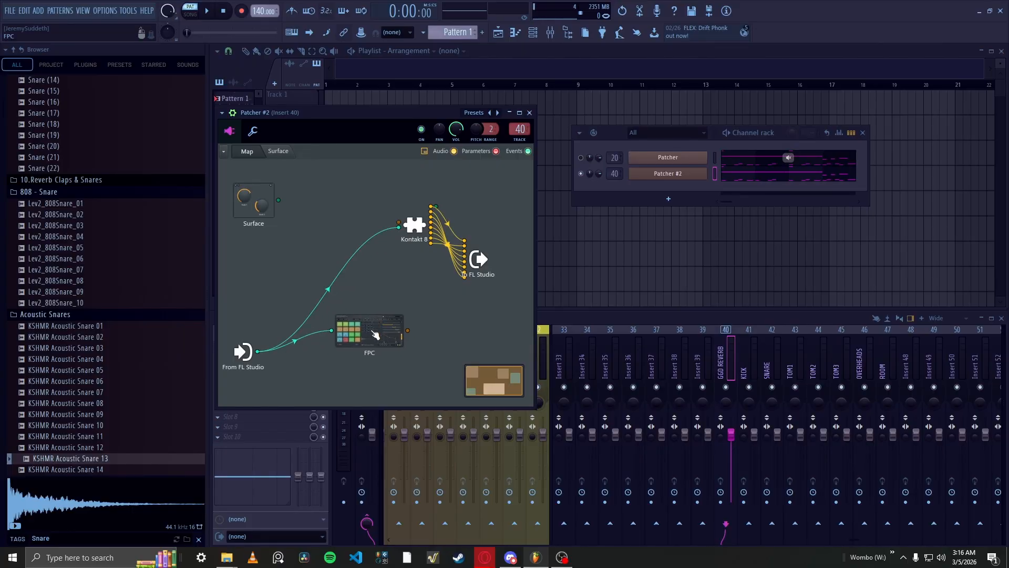
- Open FPC from the Patcher #2 map and load its Empty preset to clear all drum pads
double_click(376, 334)
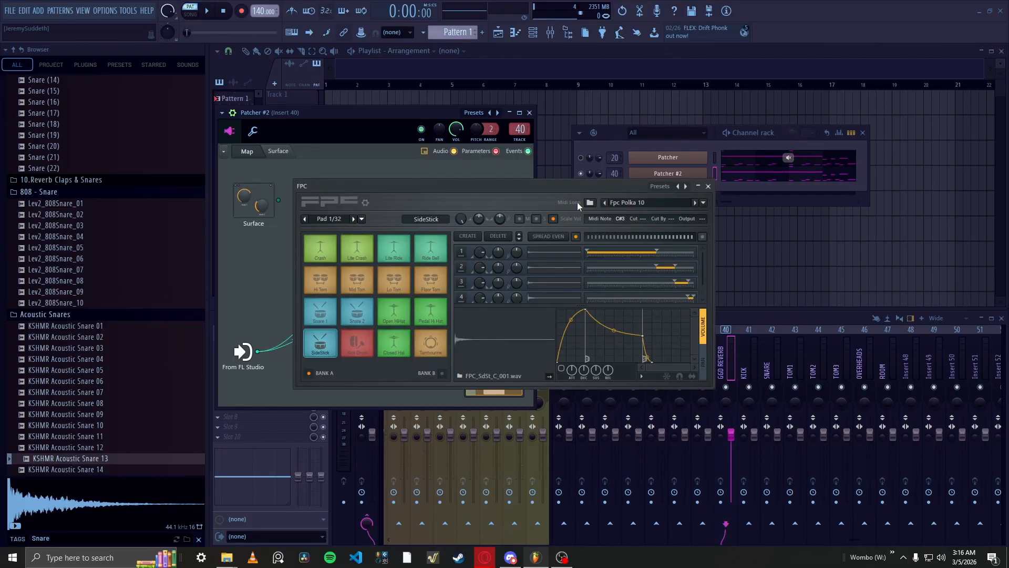
left_click(660, 186)
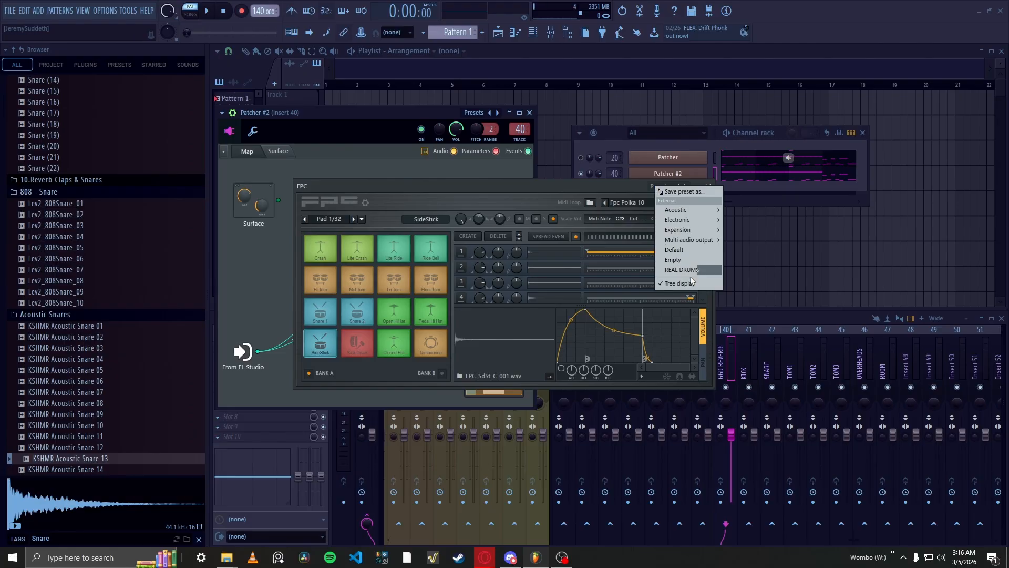
left_click(678, 260)
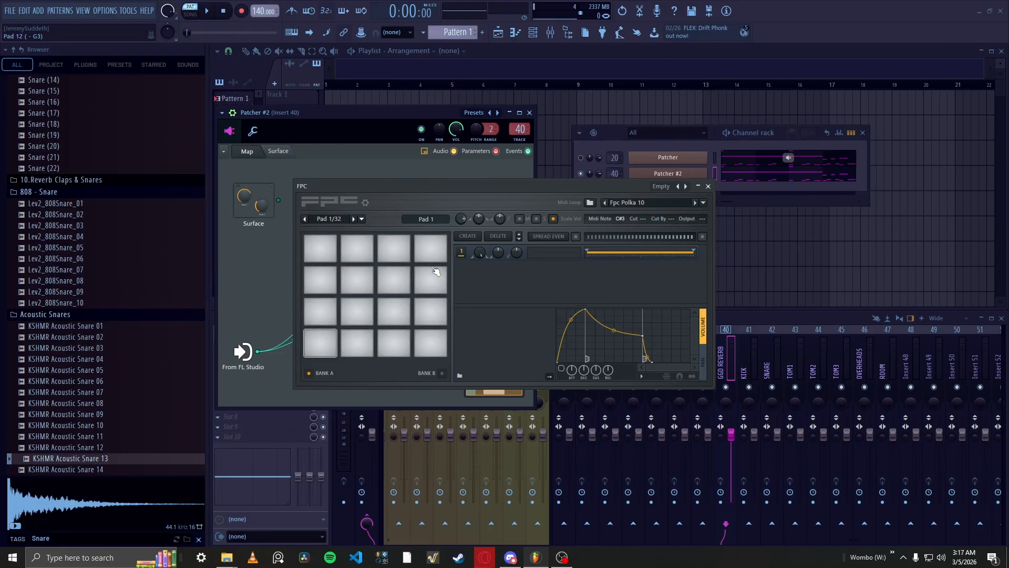
left_click(431, 343)
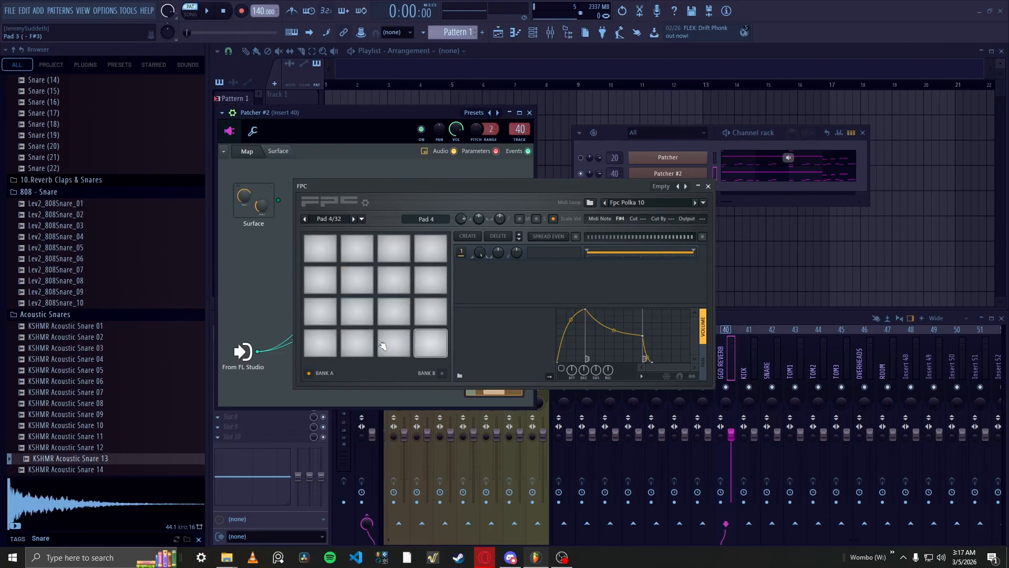
left_click(321, 341)
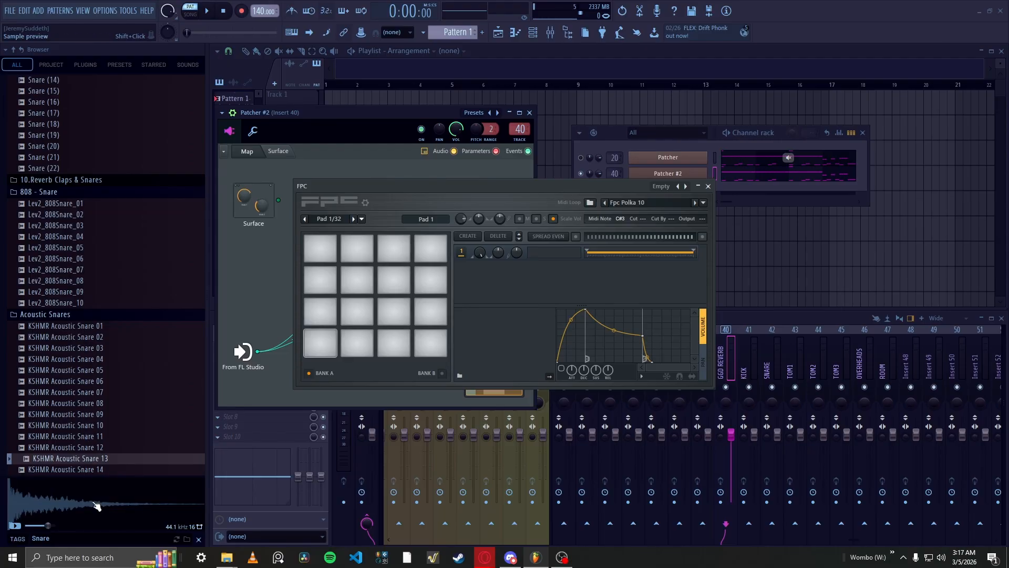
- Load the KSHMR Acoustic Snare 08 sample onto FPC's Pad 2
left_click(84, 536)
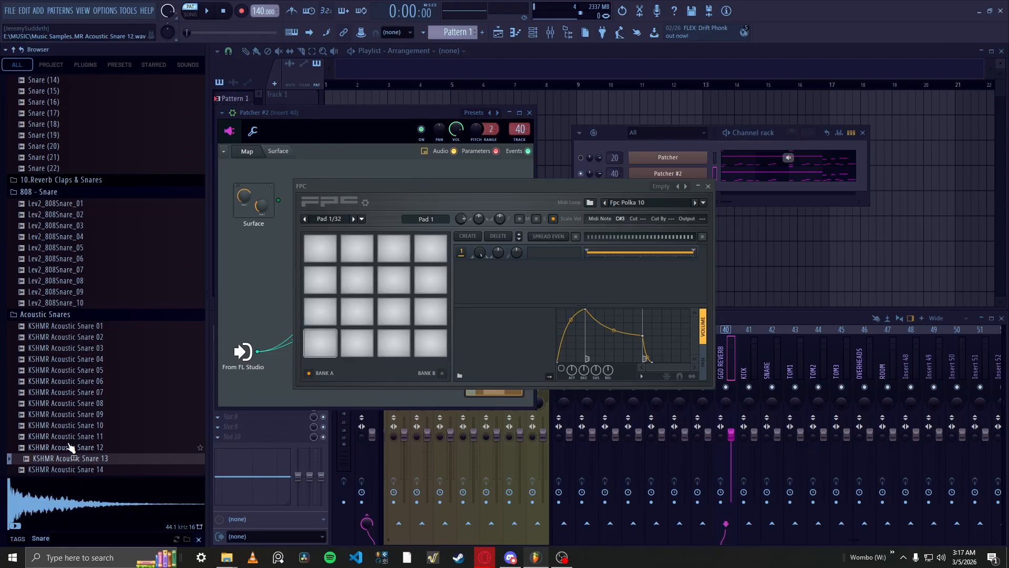
left_click(72, 403)
left_click_drag(72, 403, 363, 341)
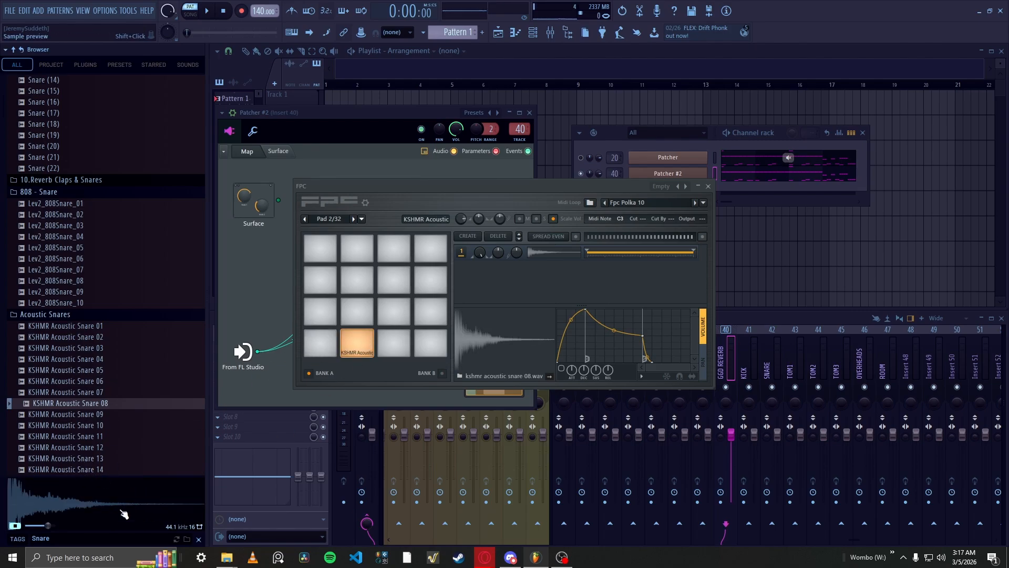
- Search the browser for Kick samples, audition a few LSRW kicks and load LSRW_Kick_07 onto FPC's Pad 1
left_click_drag(120, 541, 15, 542)
type("Kick")
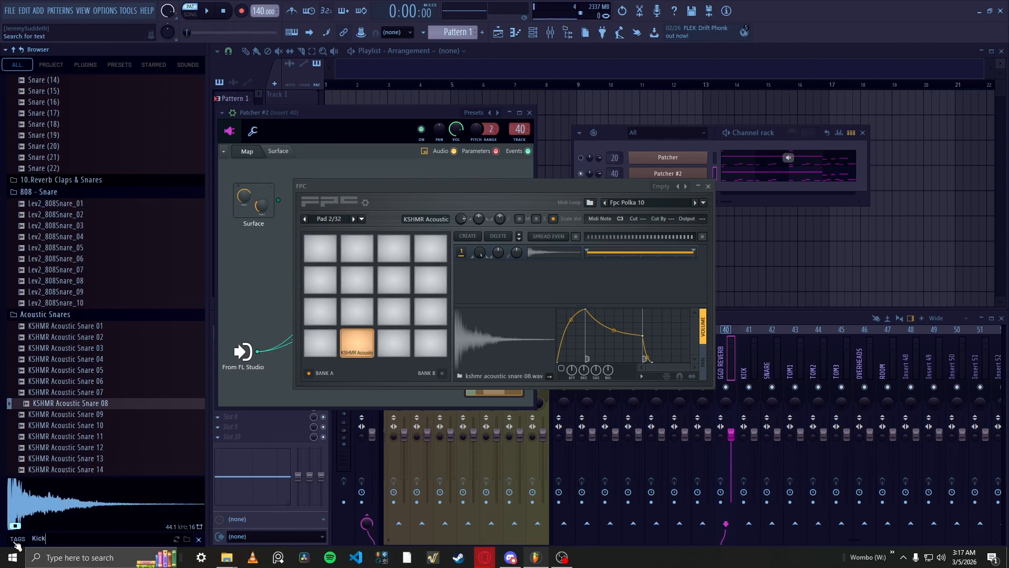
left_click(45, 310)
left_click(72, 333)
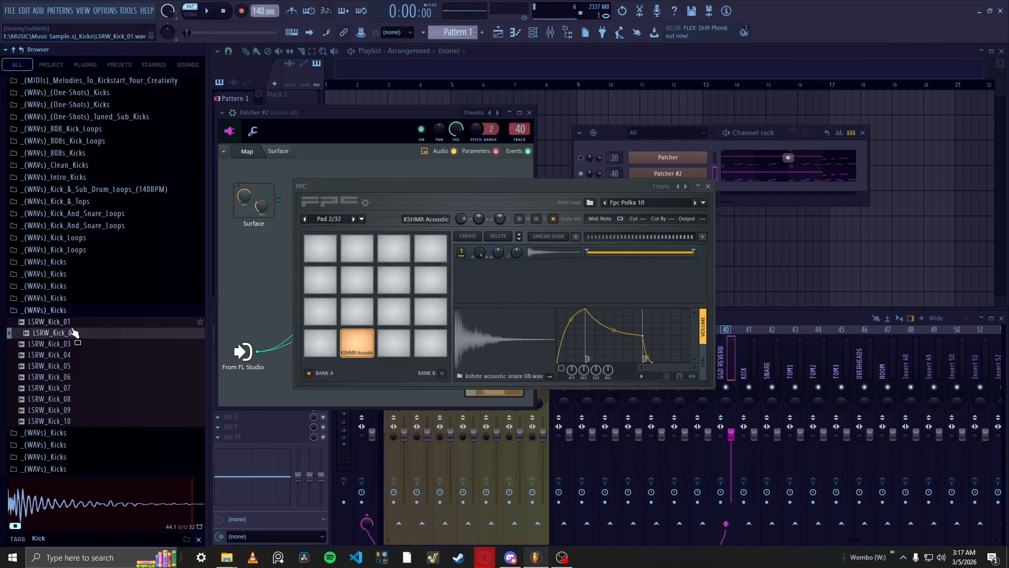
left_click(74, 388)
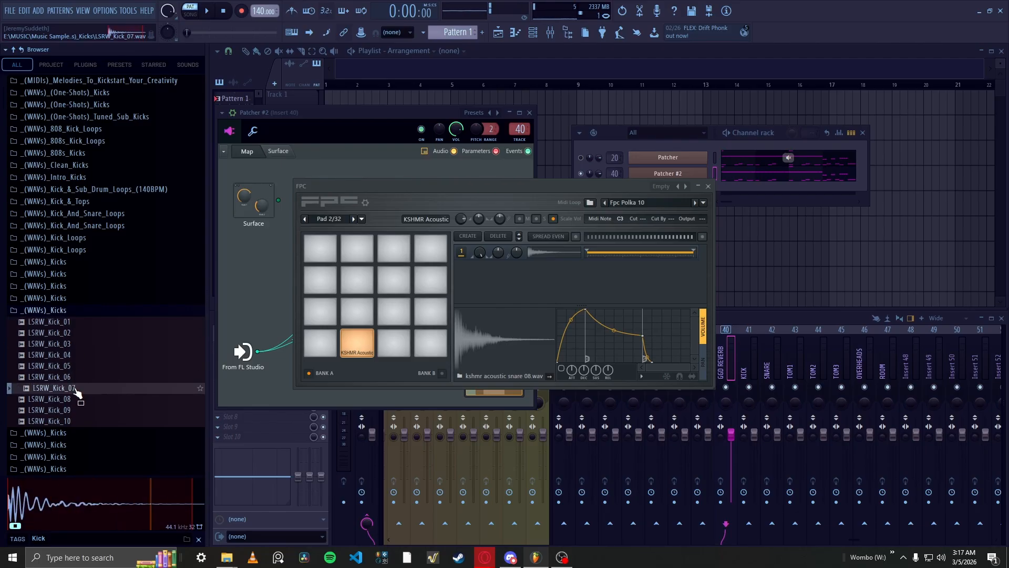
left_click_drag(77, 393, 310, 352)
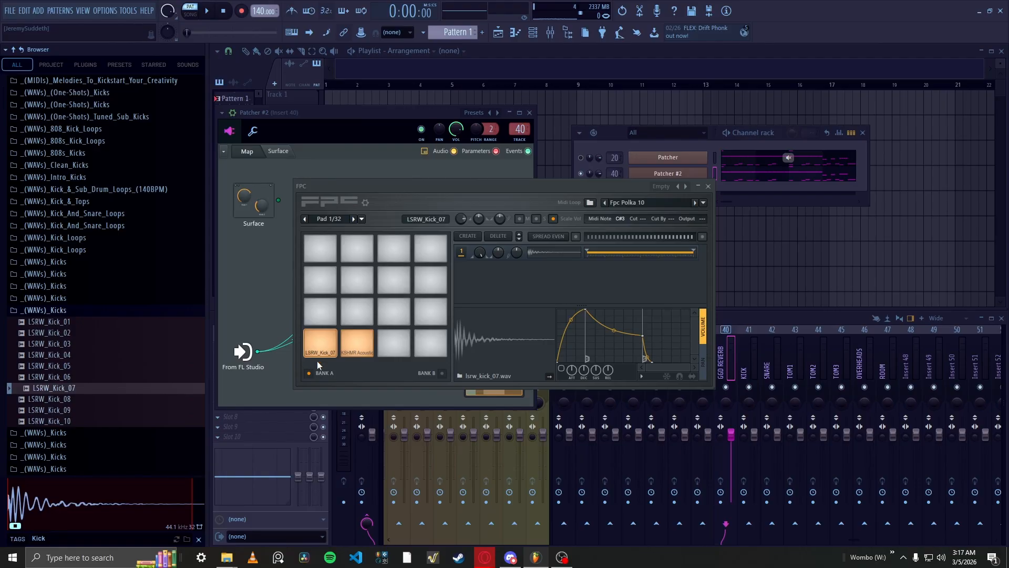
- Audition the loaded kick and snare pads, reposition the FPC window and check the neighbouring empty pads
left_click(358, 344)
left_click(363, 349)
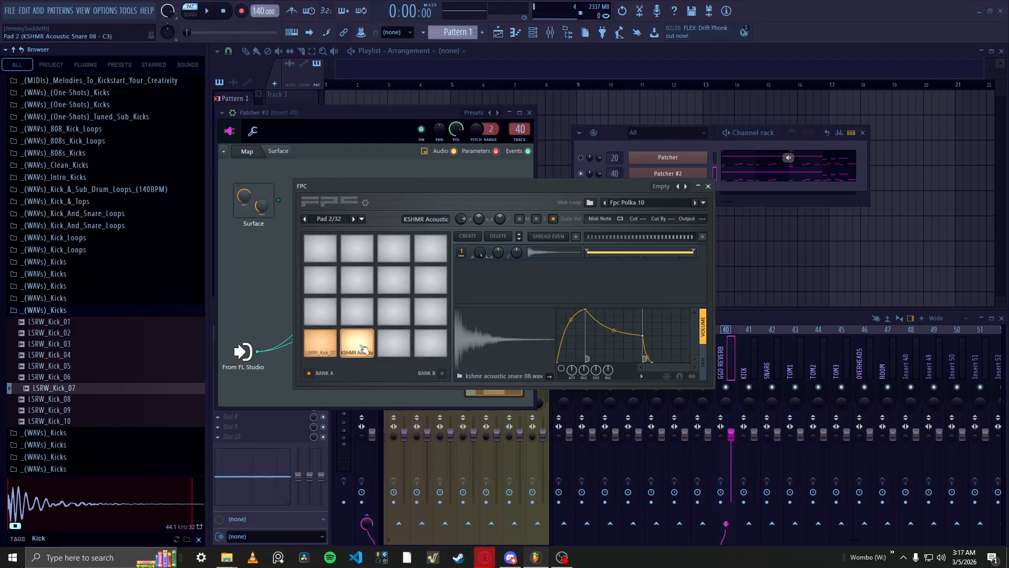
left_click(363, 349)
left_click(337, 348)
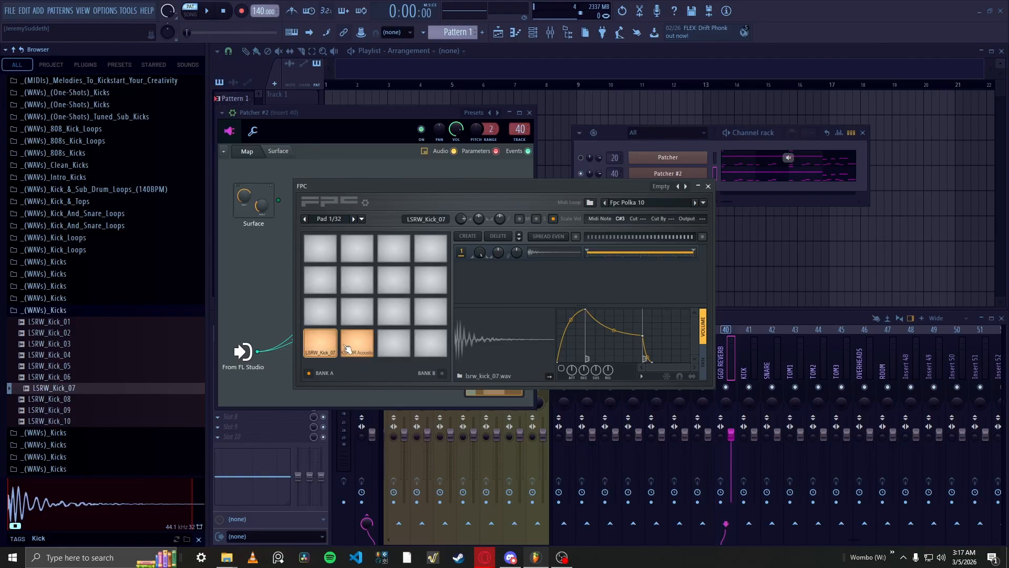
left_click(347, 348)
left_click_drag(526, 189, 477, 179)
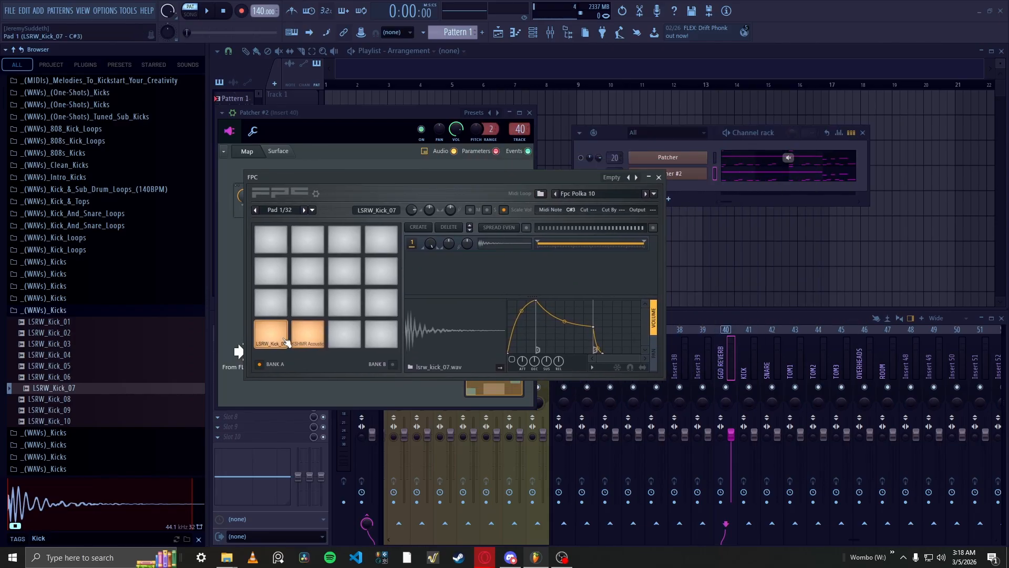
left_click(343, 344)
left_click(374, 342)
left_click(372, 311)
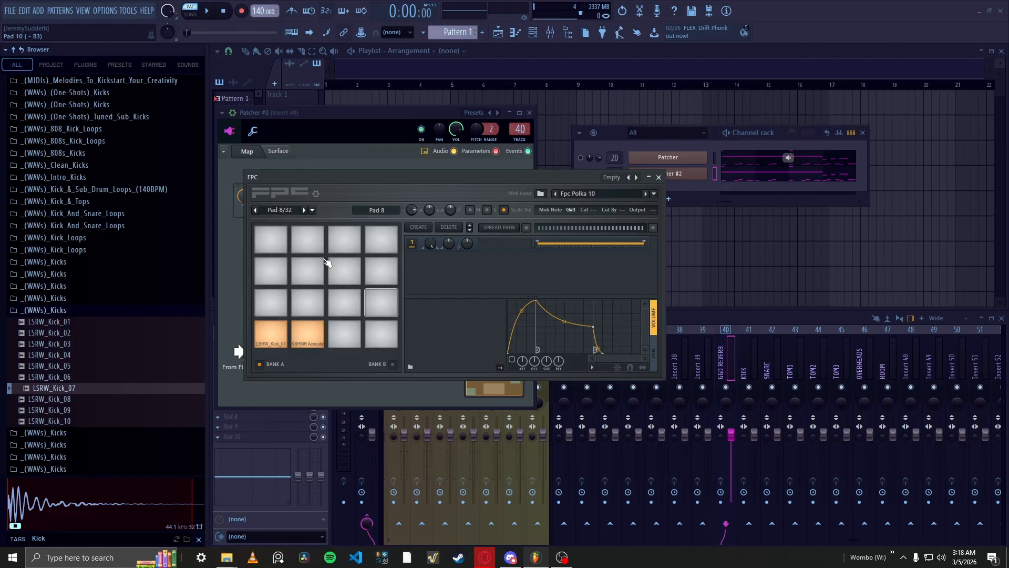
- Set the MIDI note of the kick pad to C2 and the snare pad to D2, and close FPC
left_click(273, 338)
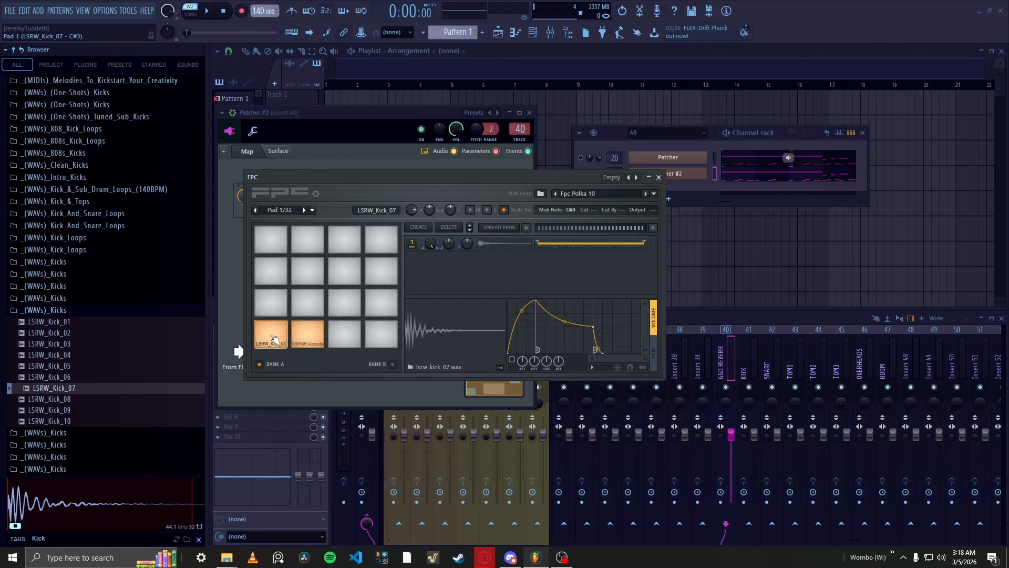
left_click(571, 209)
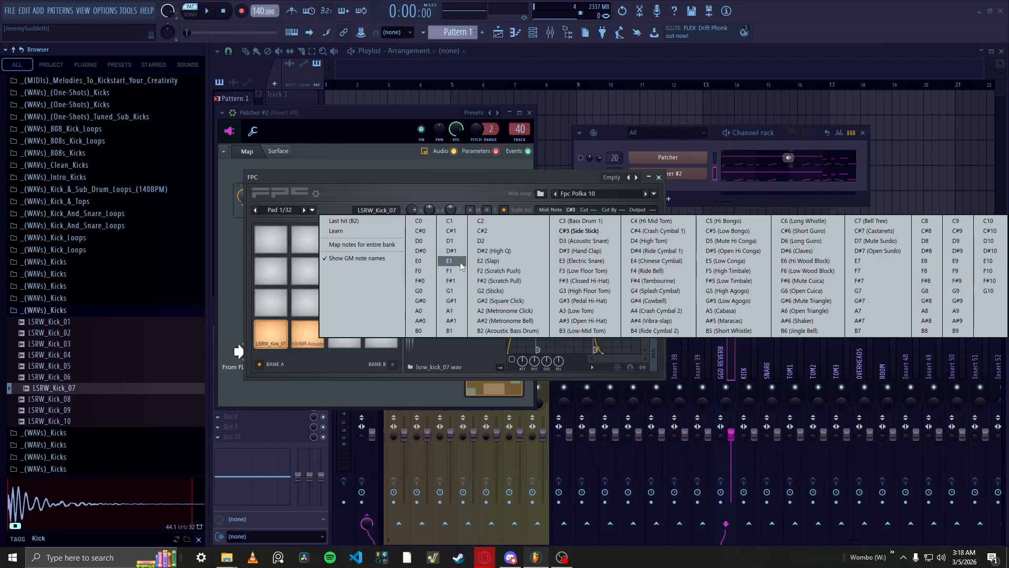
left_click(486, 225)
left_click(305, 334)
left_click(571, 209)
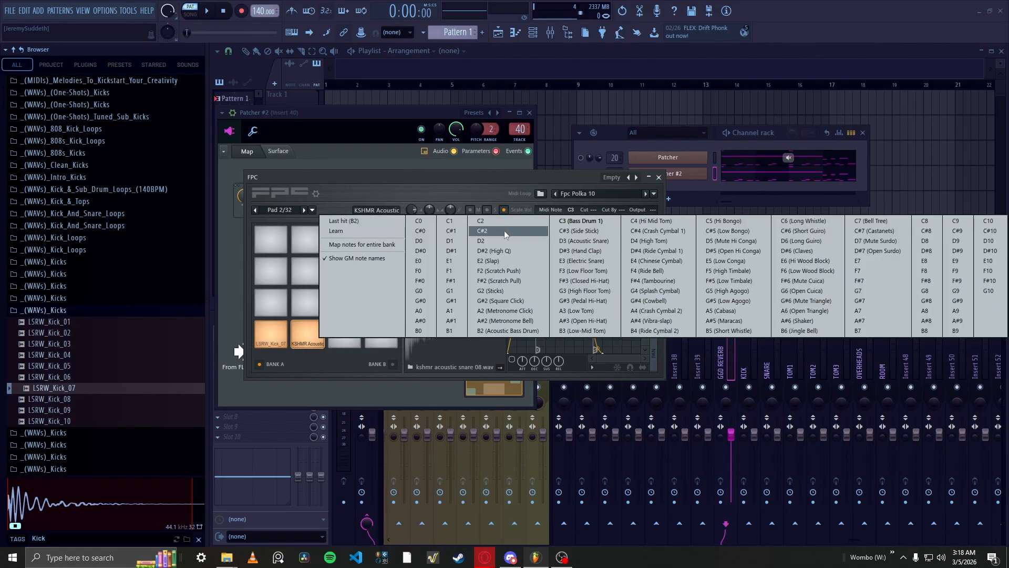
left_click(507, 243)
left_click(658, 177)
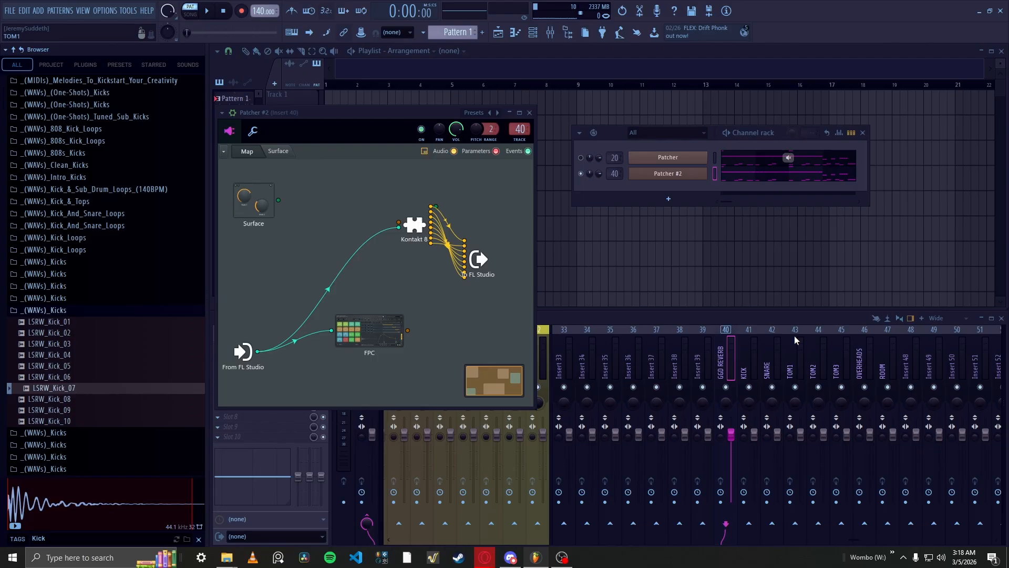
- Rename mixer track Insert 48 as DRUMSHOT K
left_click(753, 368)
left_click(413, 302)
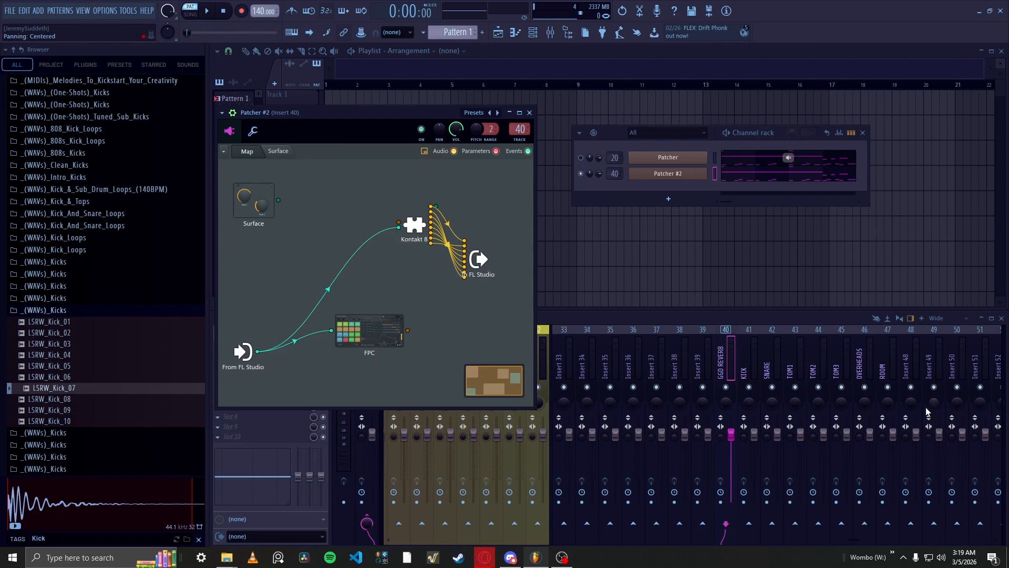
right_click(913, 373)
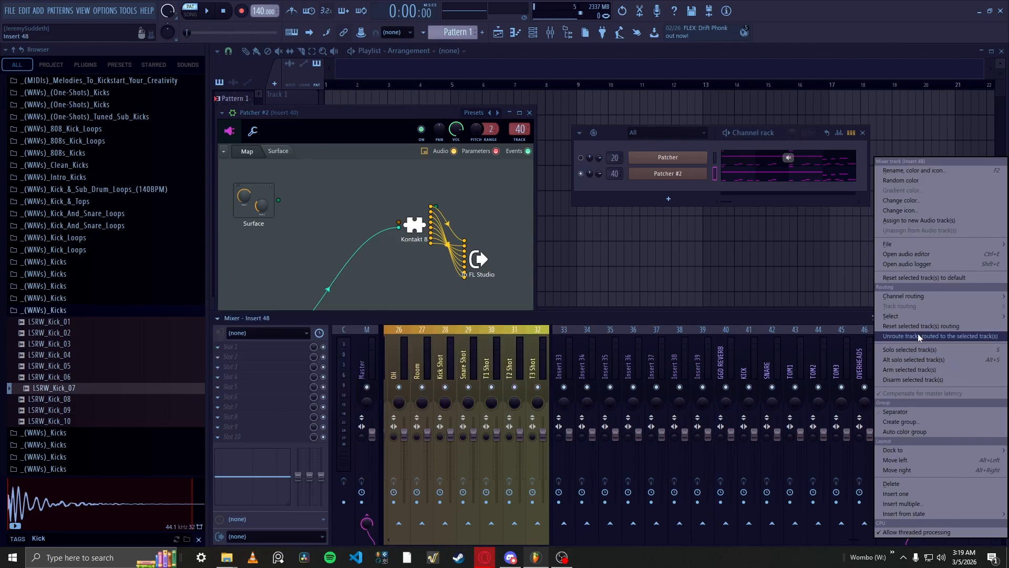
left_click(916, 169)
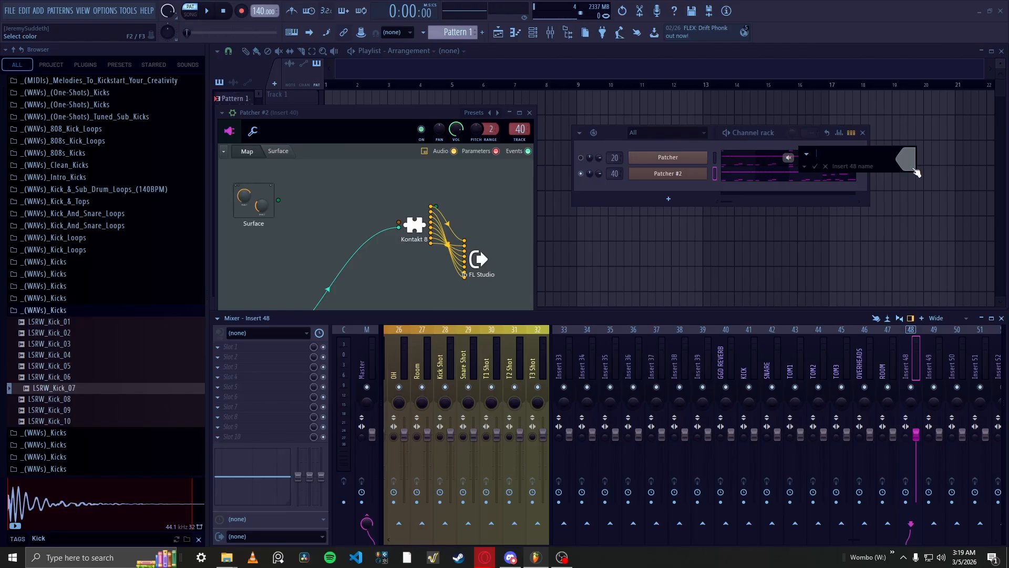
type("DRUMSHOT K")
key("Return")
- Rename mixer track Insert 49 as DRUMSHOT SNARE
right_click(928, 368)
left_click(933, 173)
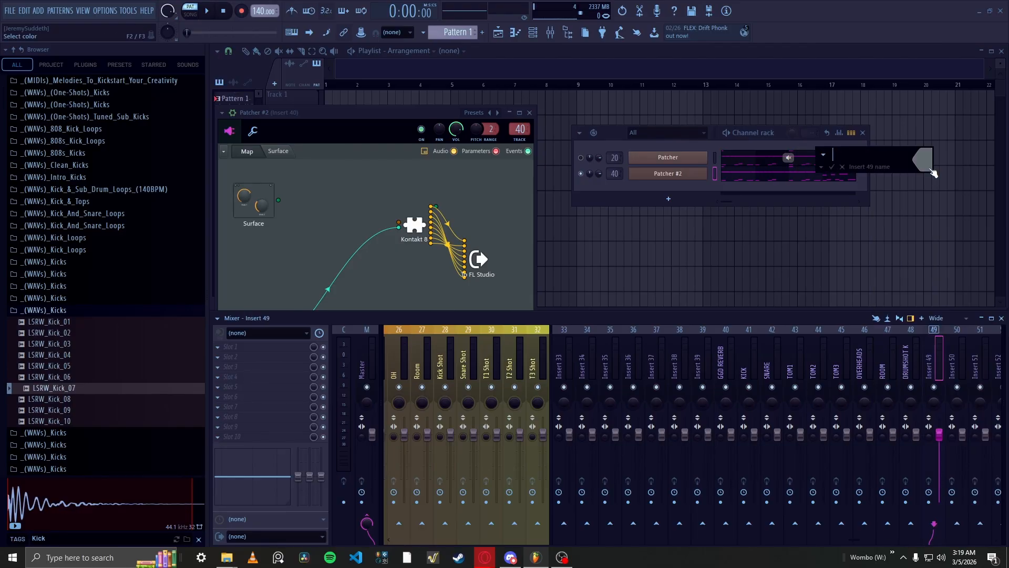
type("DRUMSHOT")
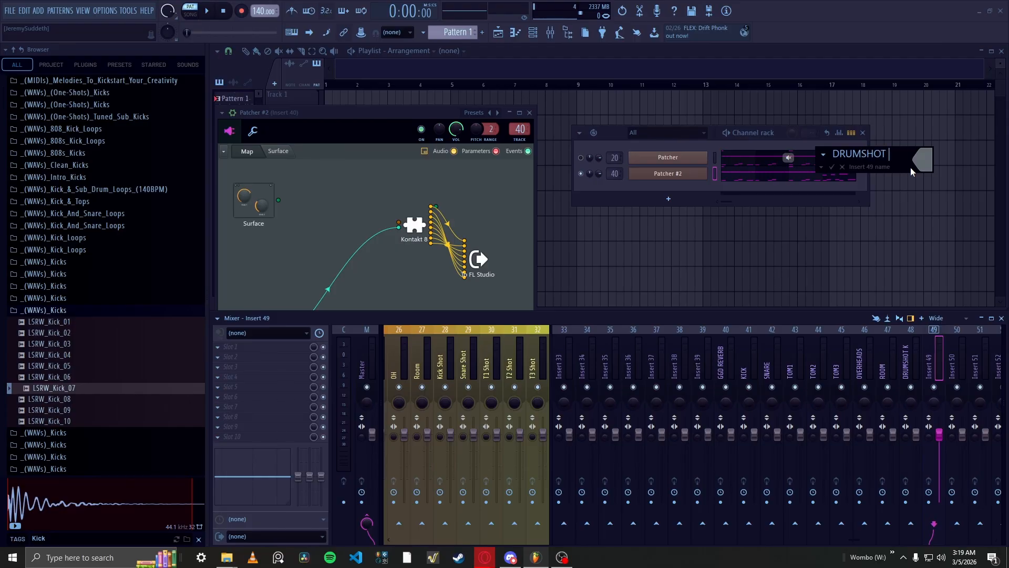
type(" SNARE")
key("Return")
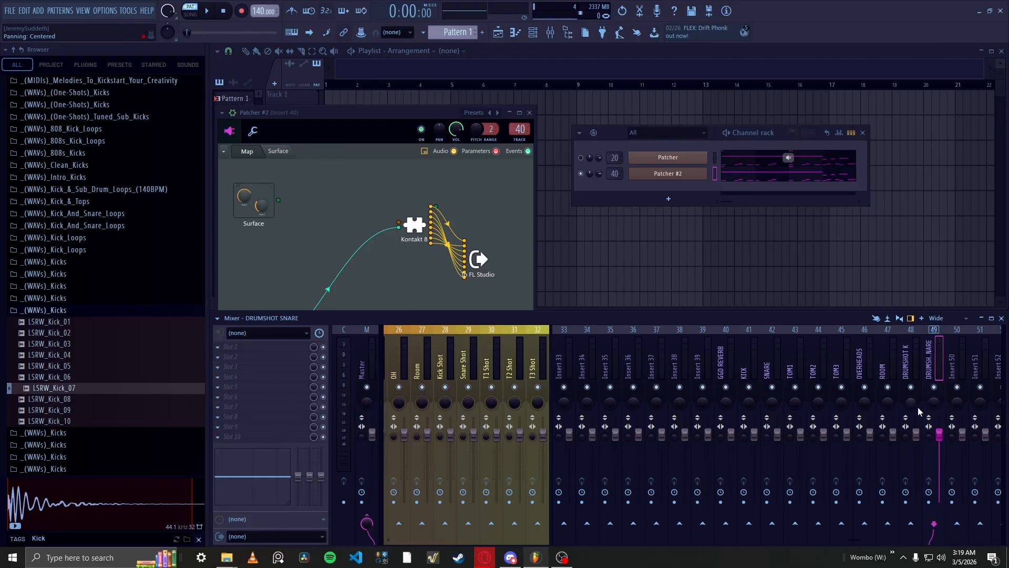
- Activate two more audio inputs on To FL Studio for the DRUMSHOT K and DRUMSHOT SNARE mixer tracks
left_click(428, 285)
right_click(475, 261)
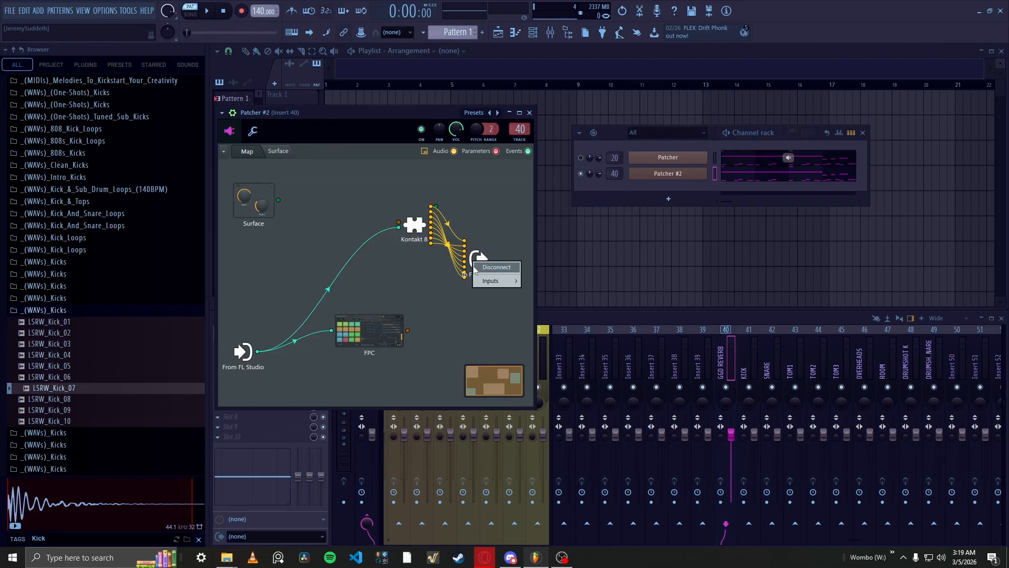
mouse_move(508, 281)
mouse_move(541, 285)
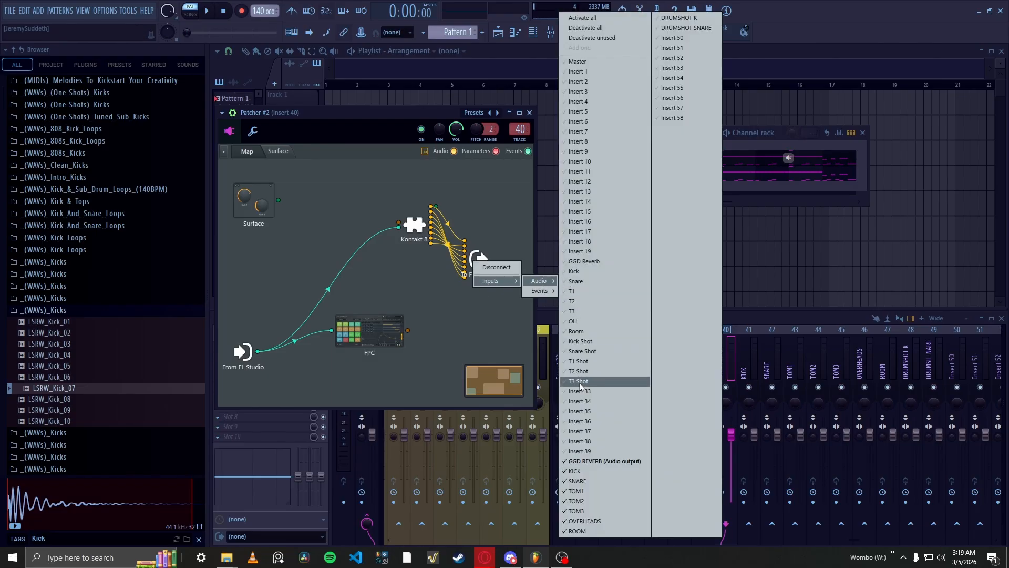
left_click(678, 38)
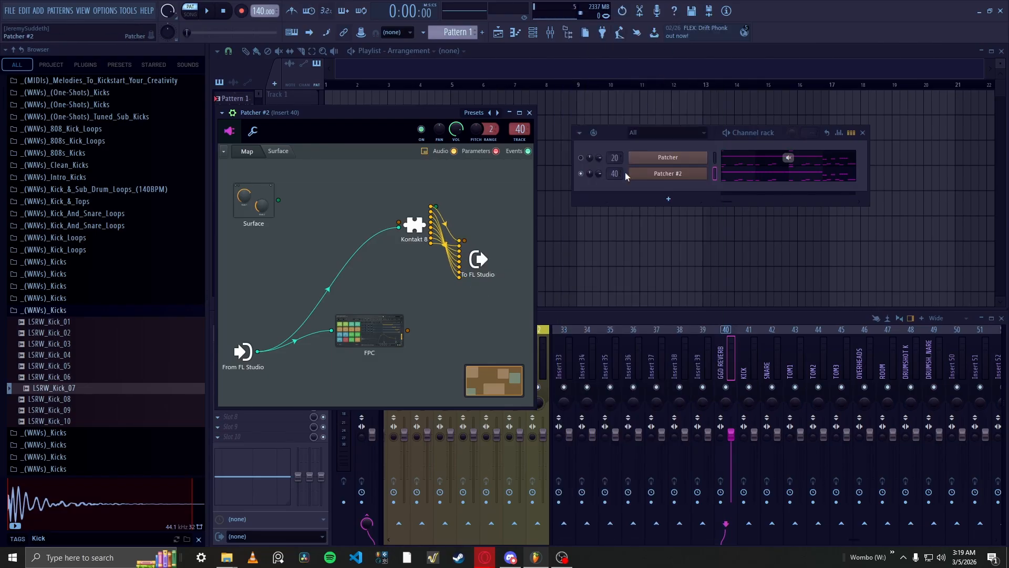
right_click(461, 262)
right_click(481, 231)
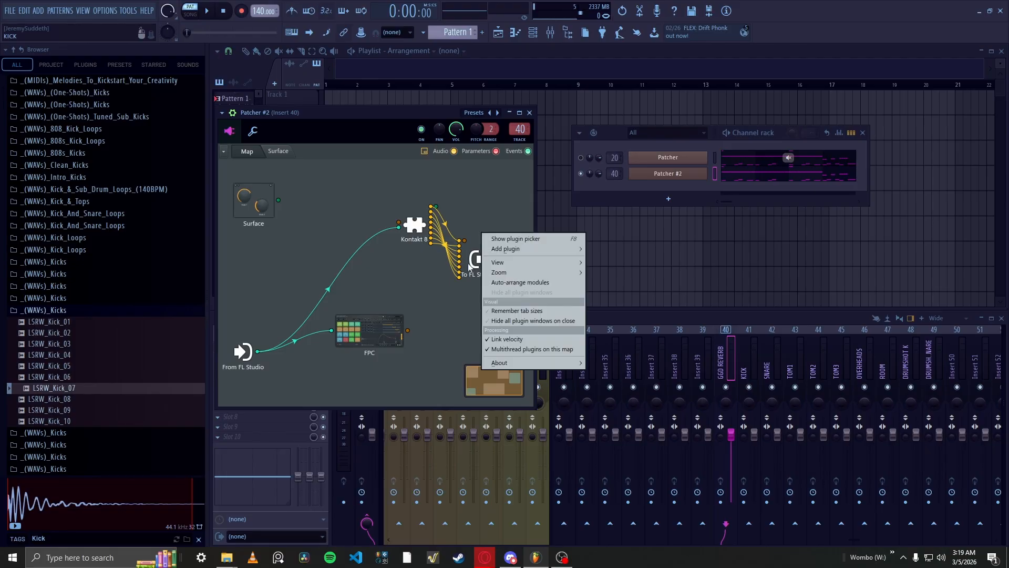
right_click(476, 260)
mouse_move(500, 280)
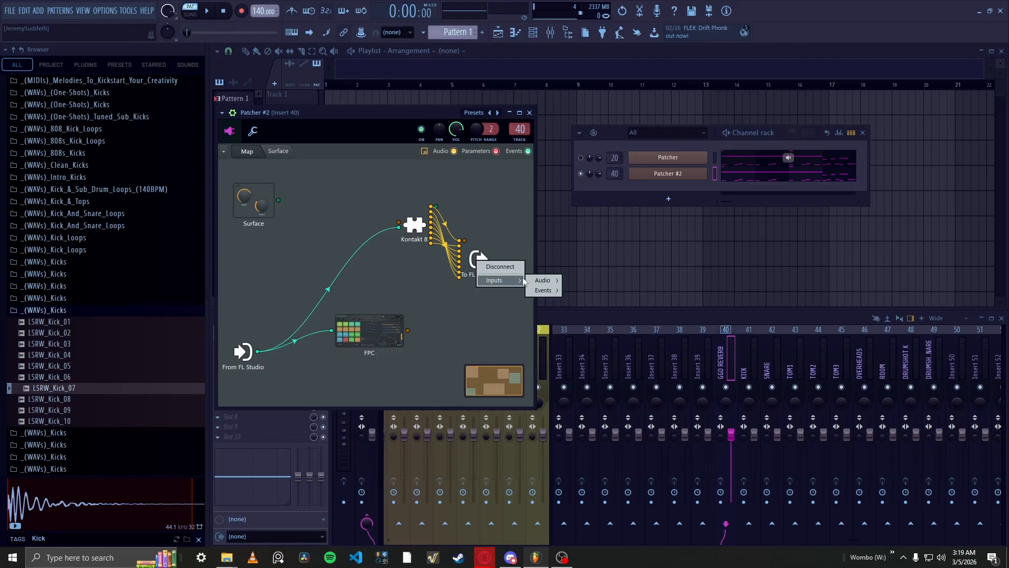
mouse_move(544, 281)
left_click(713, 29)
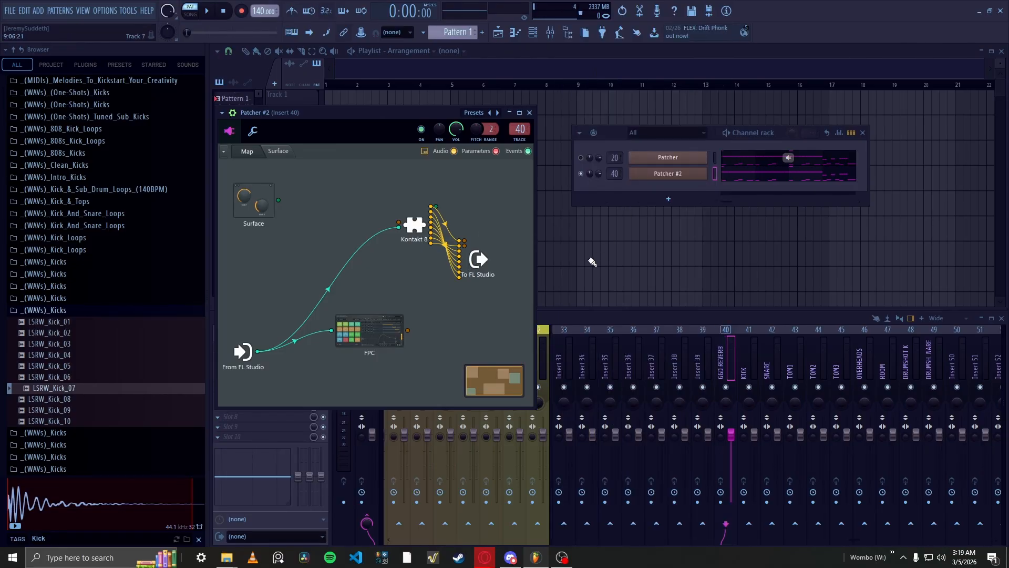
- Deactivate the Main Output audio output of the FPC module
right_click(410, 331)
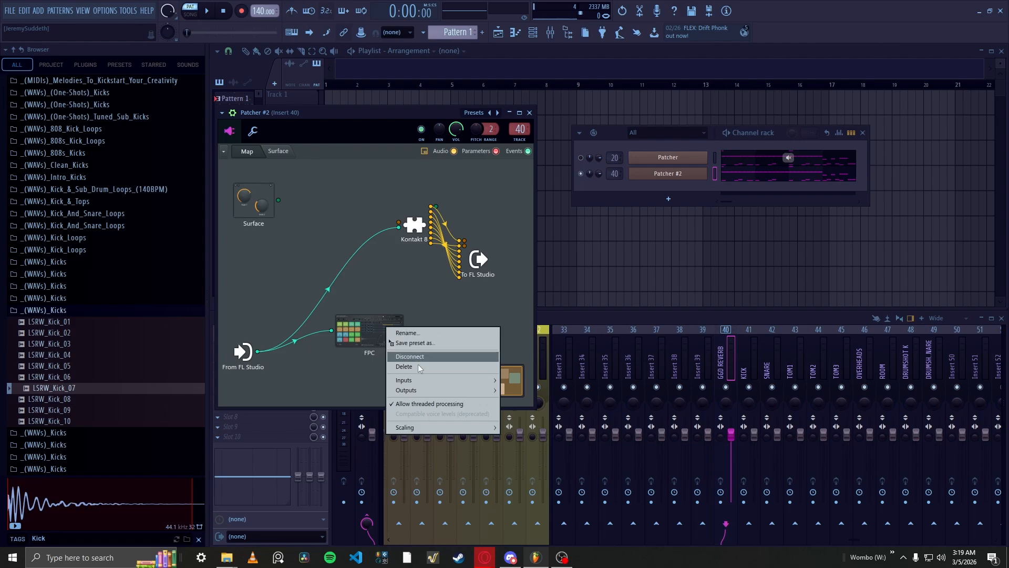
mouse_move(433, 390)
mouse_move(521, 392)
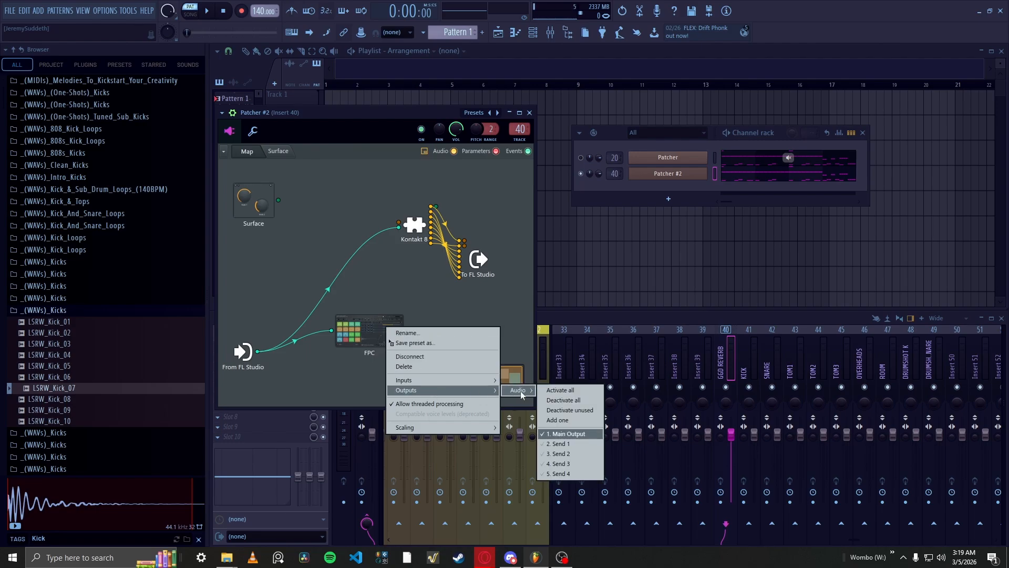
left_click(564, 434)
right_click(395, 346)
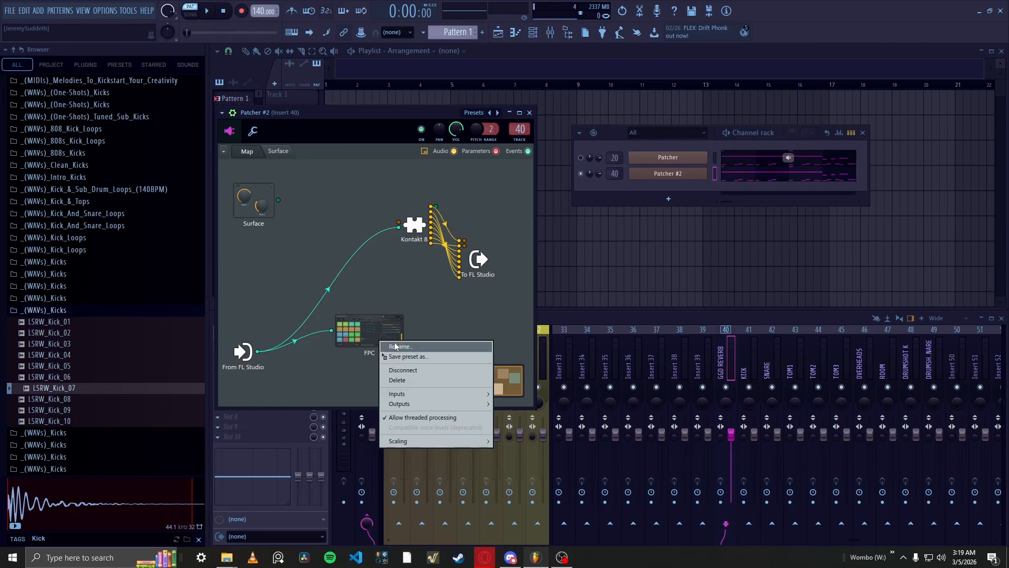
mouse_move(407, 394)
mouse_move(508, 405)
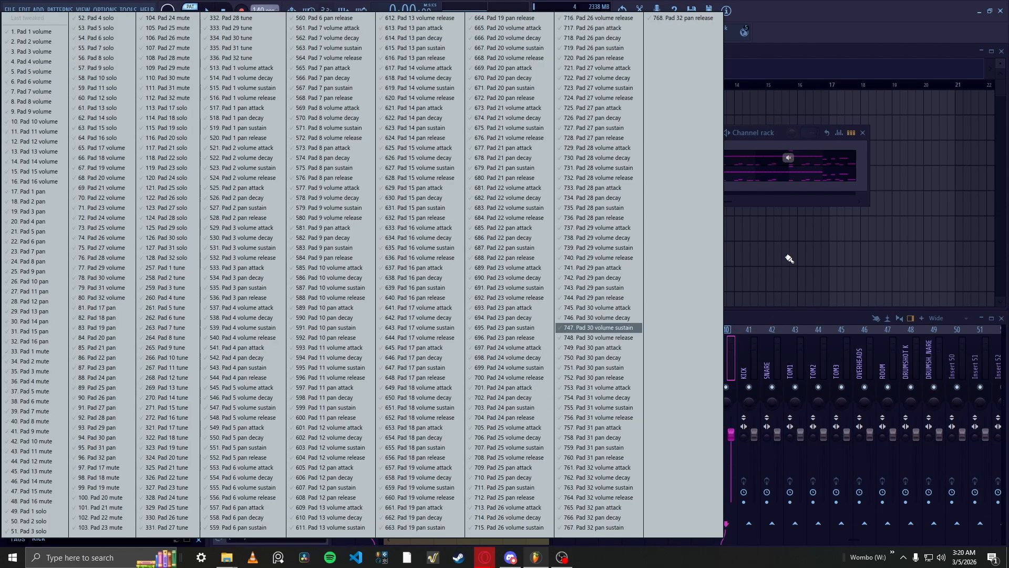
left_click(755, 257)
left_click(463, 328)
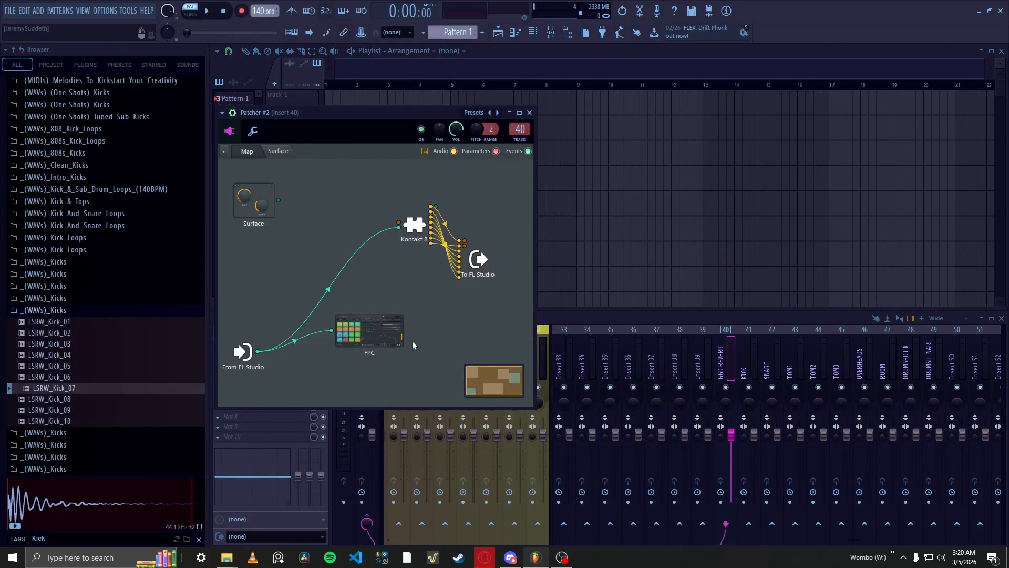
- Activate the Send 1 and Send 2 audio outputs of the FPC module and connect each to its own new To FL Studio input
right_click(370, 332)
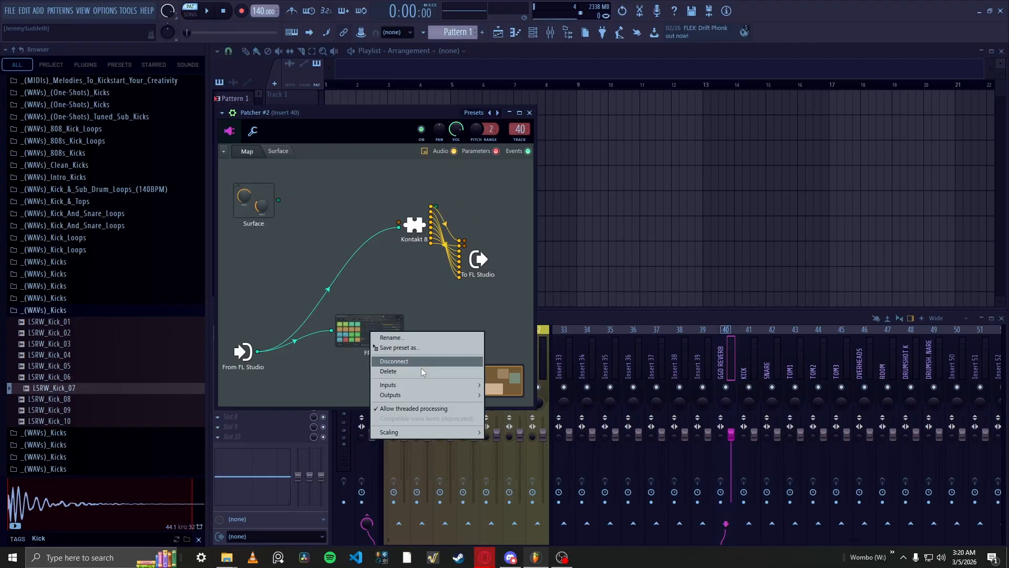
mouse_move(449, 396)
mouse_move(502, 397)
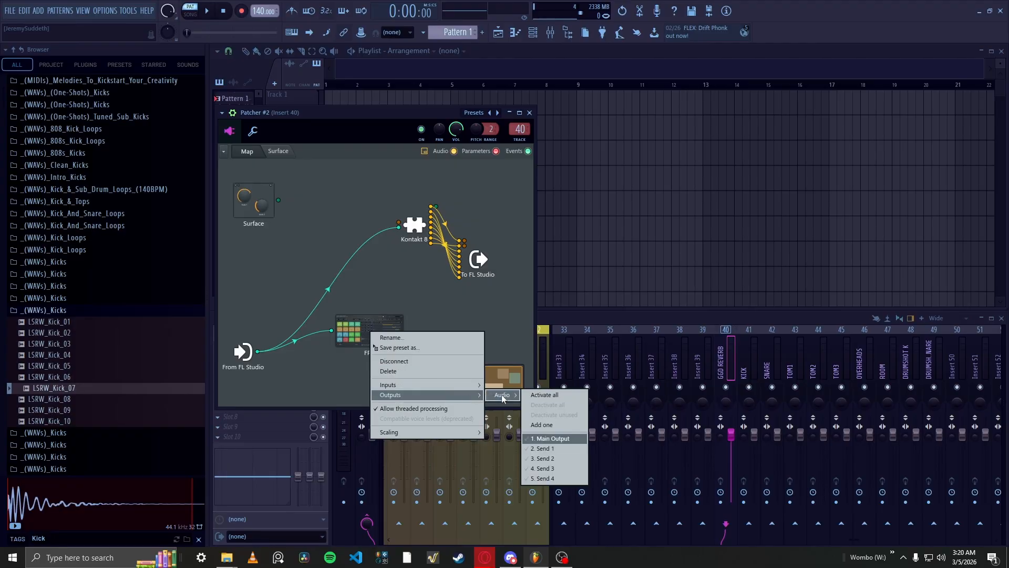
left_click(551, 450)
right_click(371, 320)
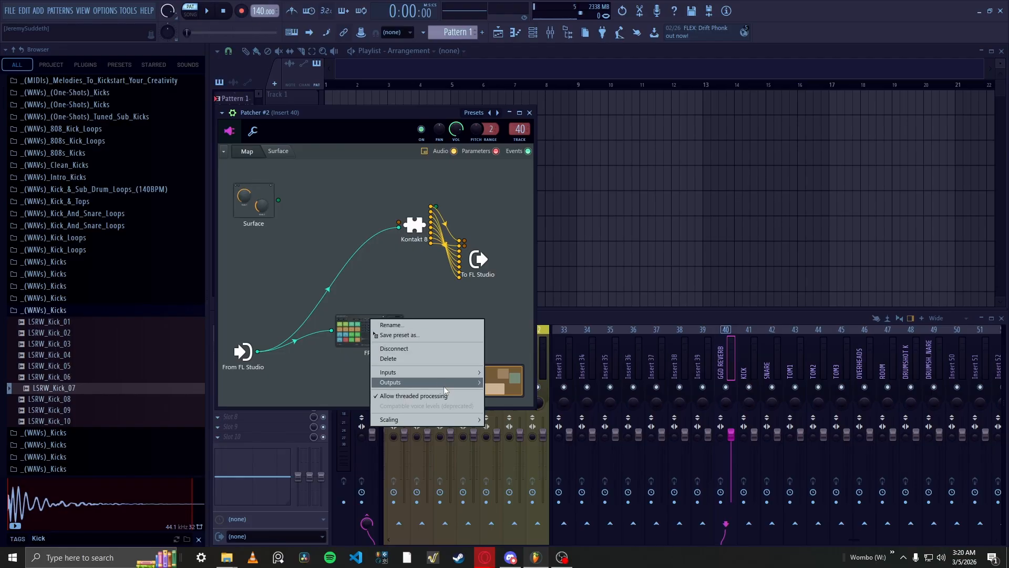
mouse_move(464, 382)
mouse_move(513, 385)
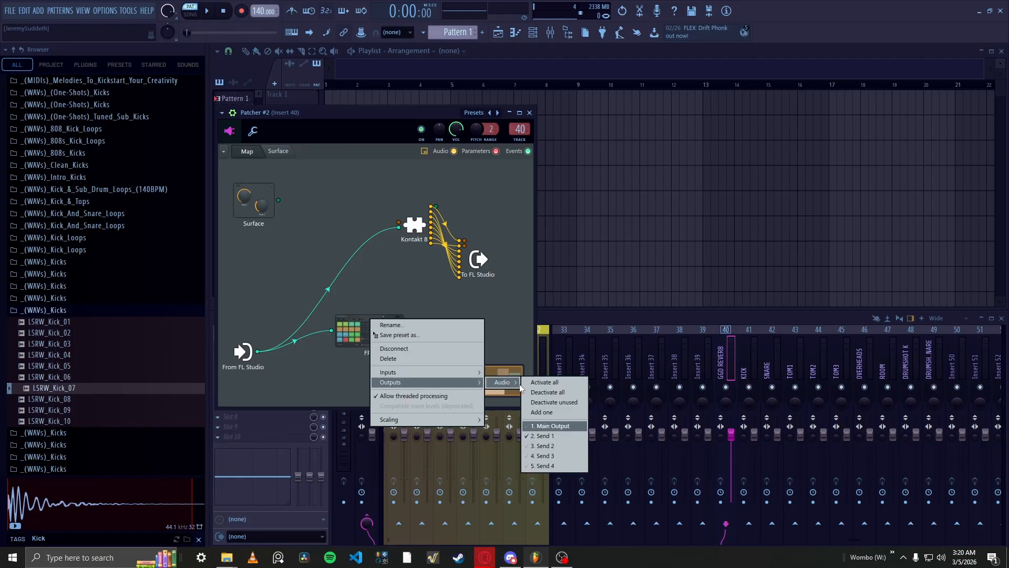
left_click(543, 447)
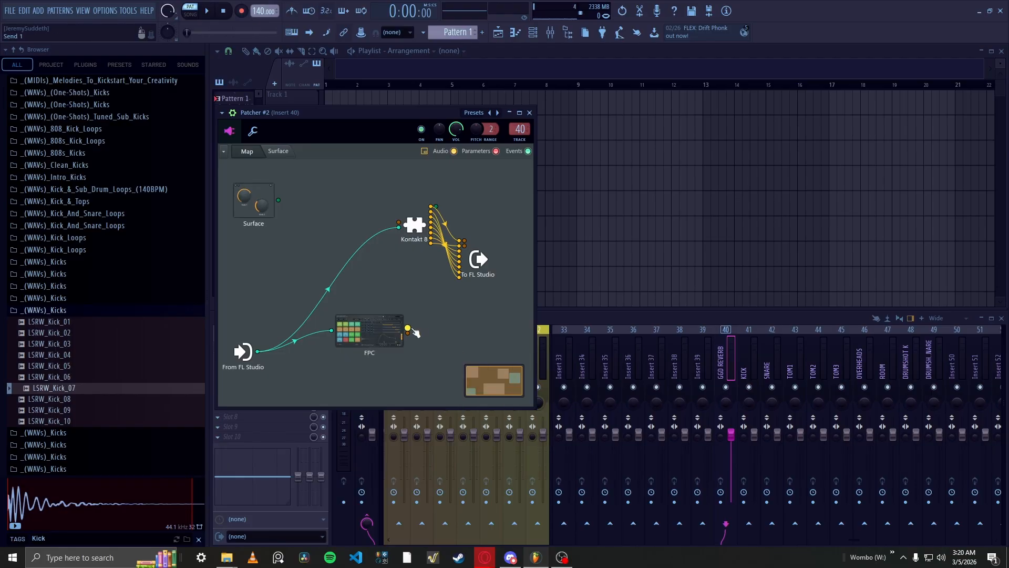
left_click_drag(408, 329, 459, 246)
left_click_drag(409, 329, 464, 246)
- Raise the output offset of FPC's KSHMR Acoustic snare pad so it feeds a separate output from the kick, and close FPC
double_click(386, 334)
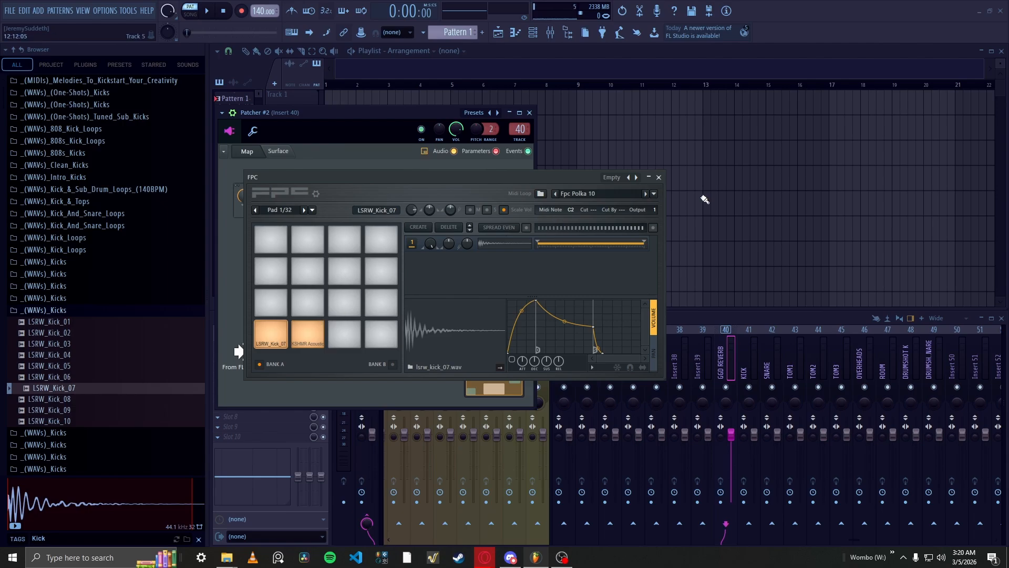
left_click(311, 333)
scroll(655, 209, "up", 2)
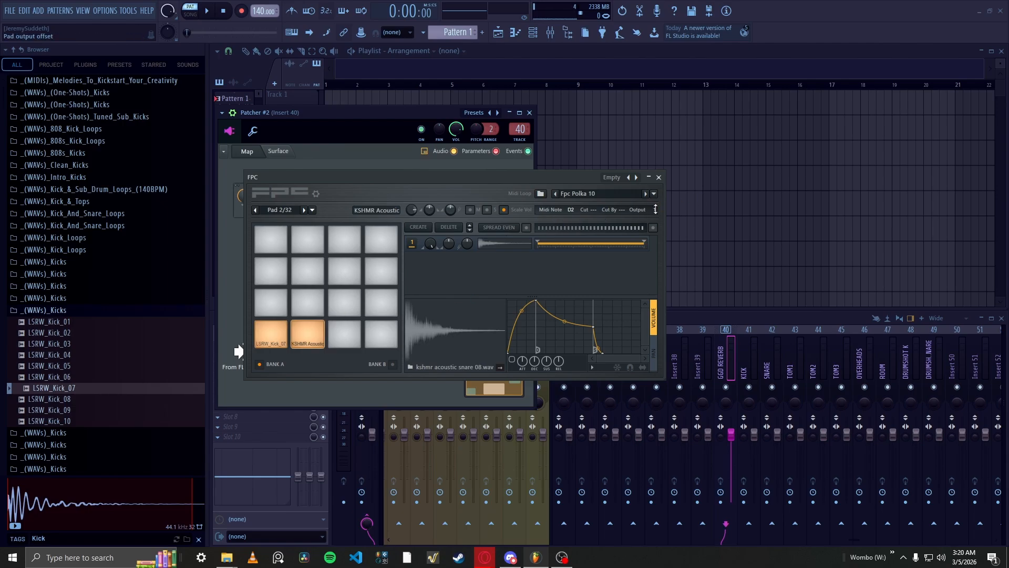
left_click(659, 177)
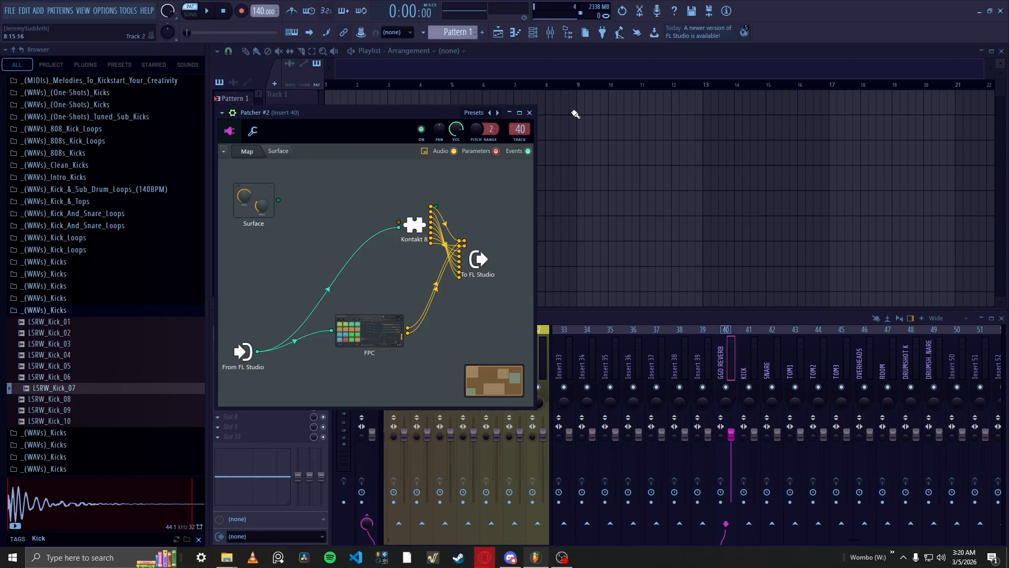
- Show the channel rack and, while playing the pattern, lower the DRUMSHOT SNARE mixer track's volume to about 66% (-8.3 dB)
left_click(533, 32)
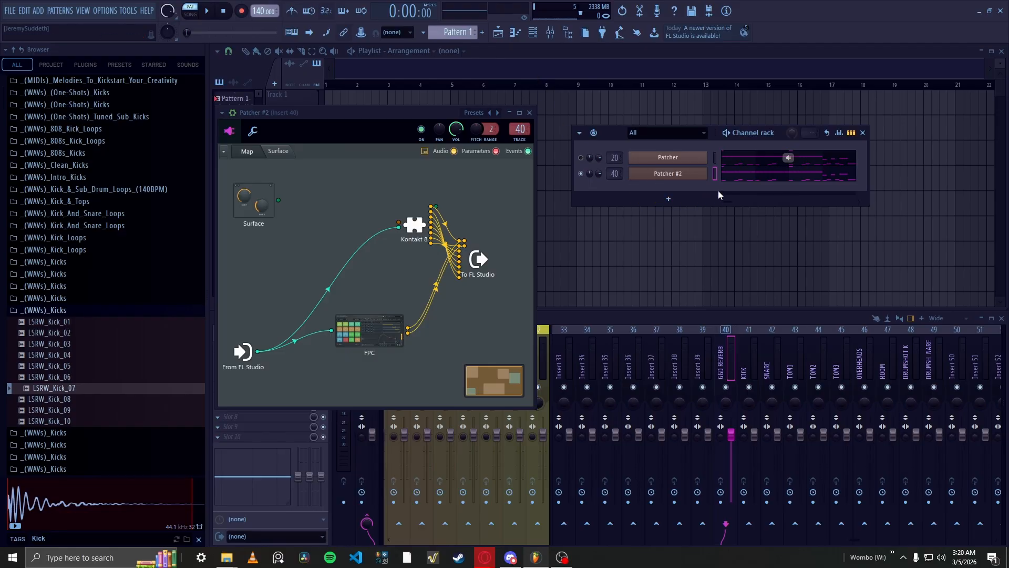
key("space")
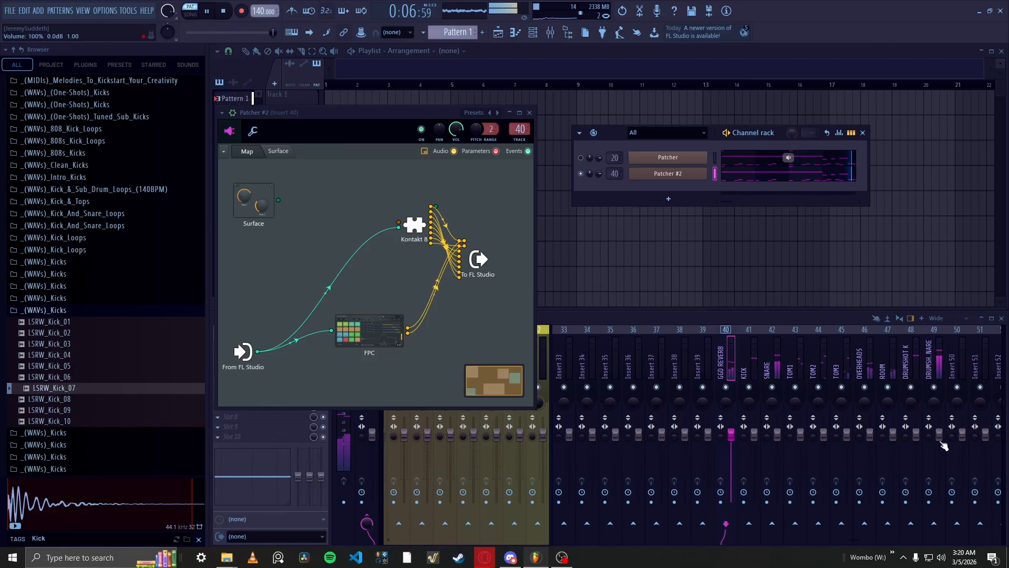
left_click_drag(939, 434, 939, 461)
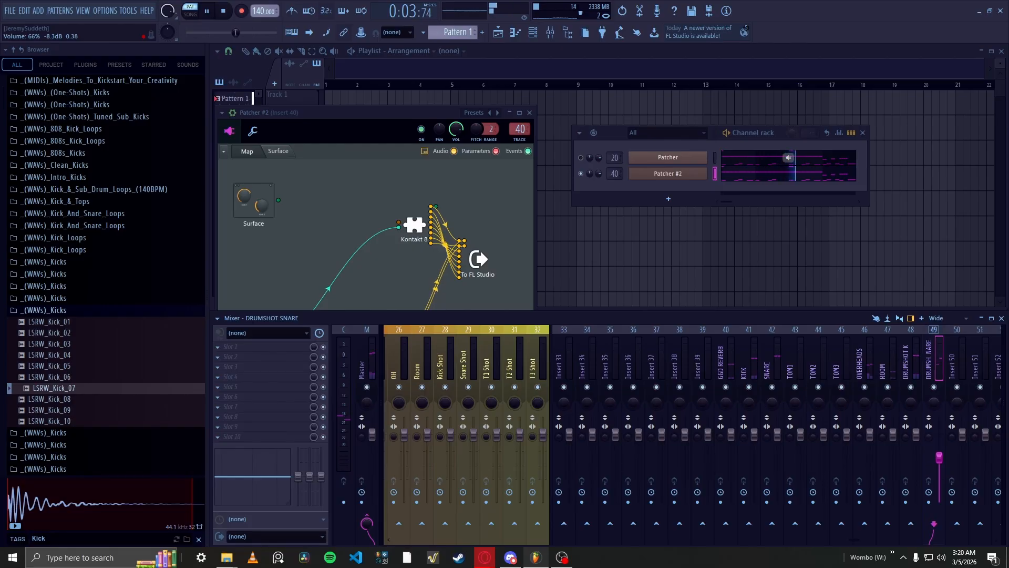
left_click_drag(940, 461, 940, 456)
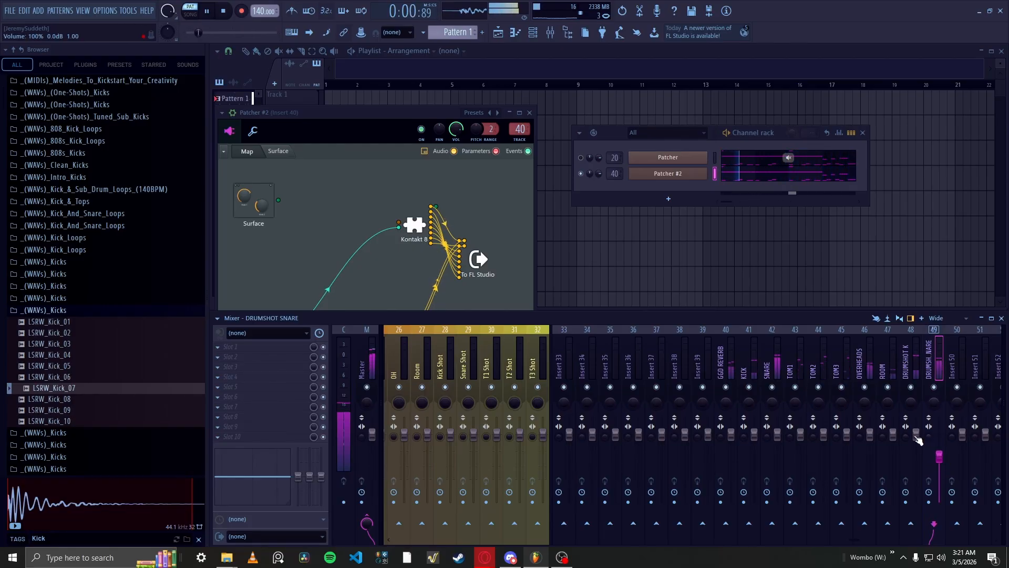
key("space")
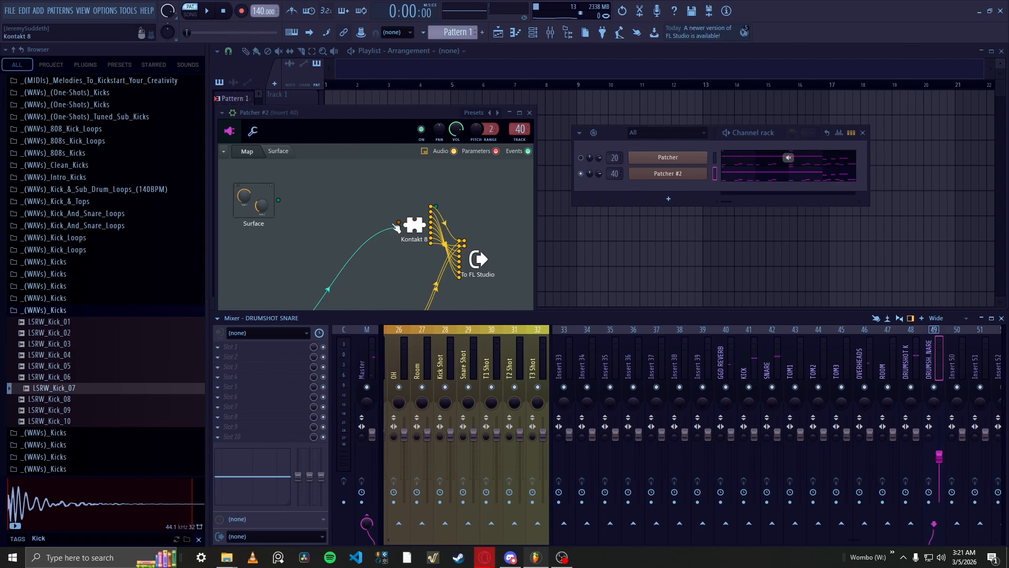
- Examine the DRUMSHOT BLENDER control surface of the first Patcher and close it
left_click(278, 151)
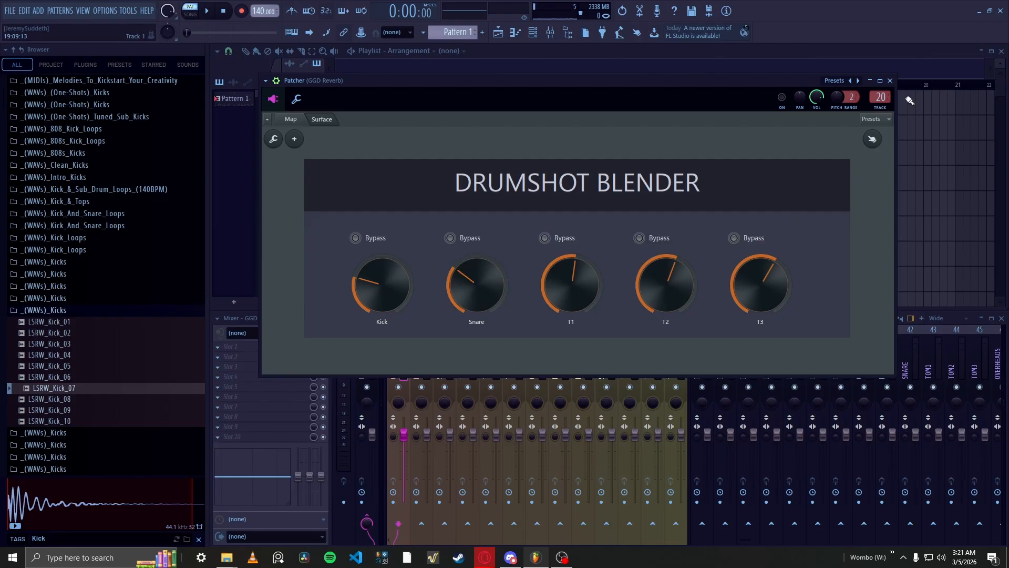
left_click(890, 80)
left_click(658, 176)
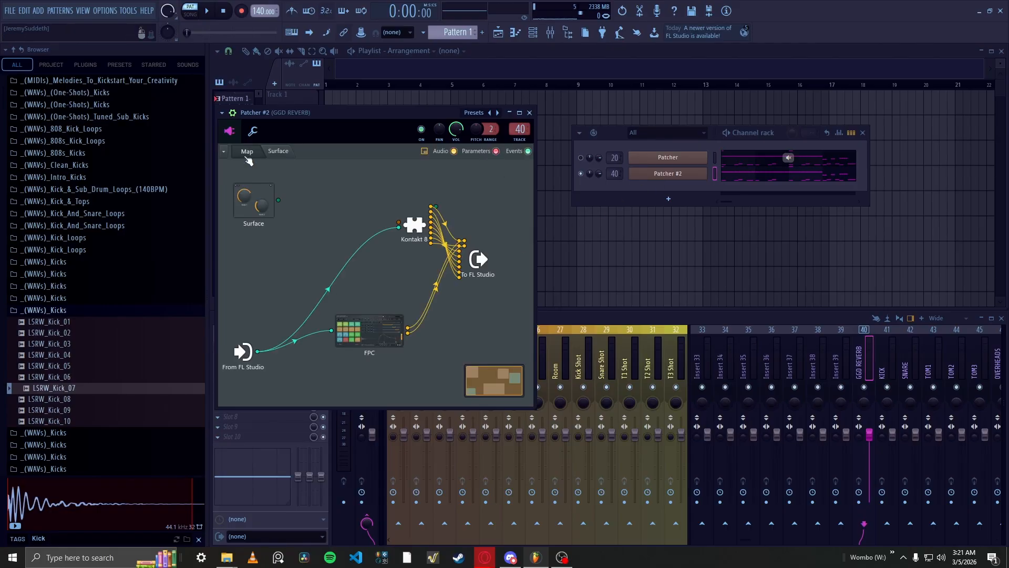
- Unsolo the DRUMSHOT K mixer track and bring the Patcher #2 map back to the front
left_click_drag(334, 110, 373, 109)
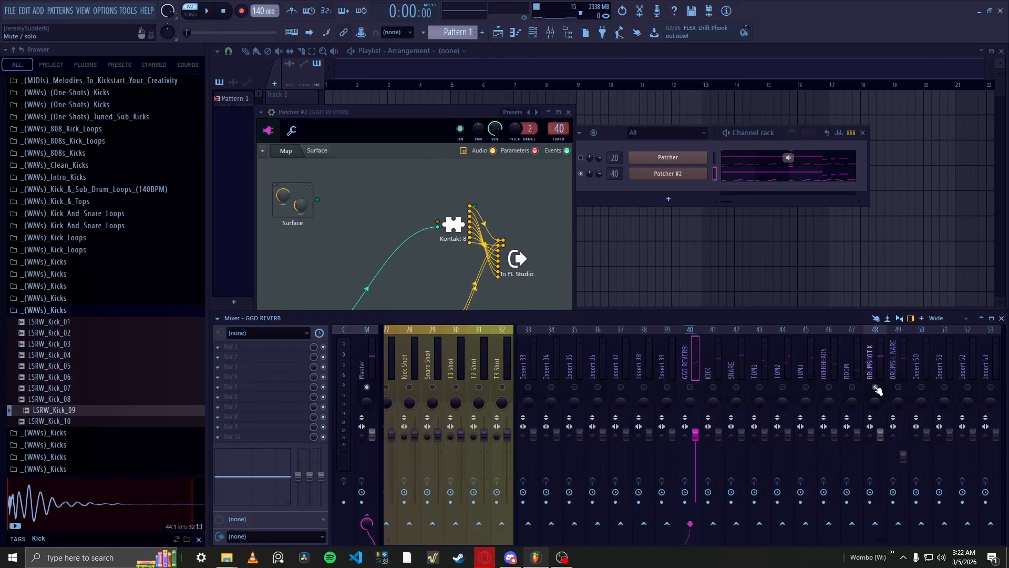
right_click(876, 387)
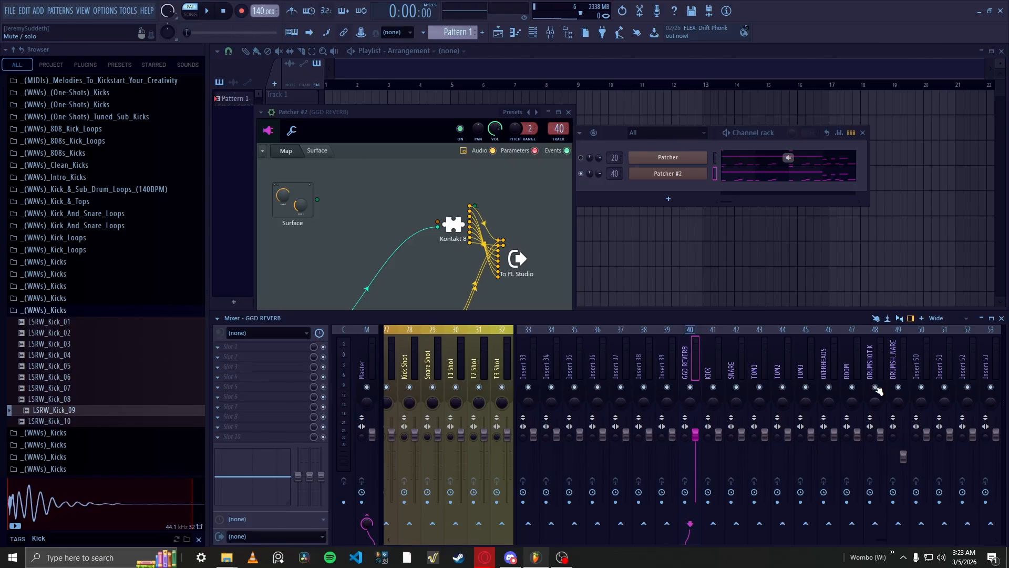
left_click(436, 182)
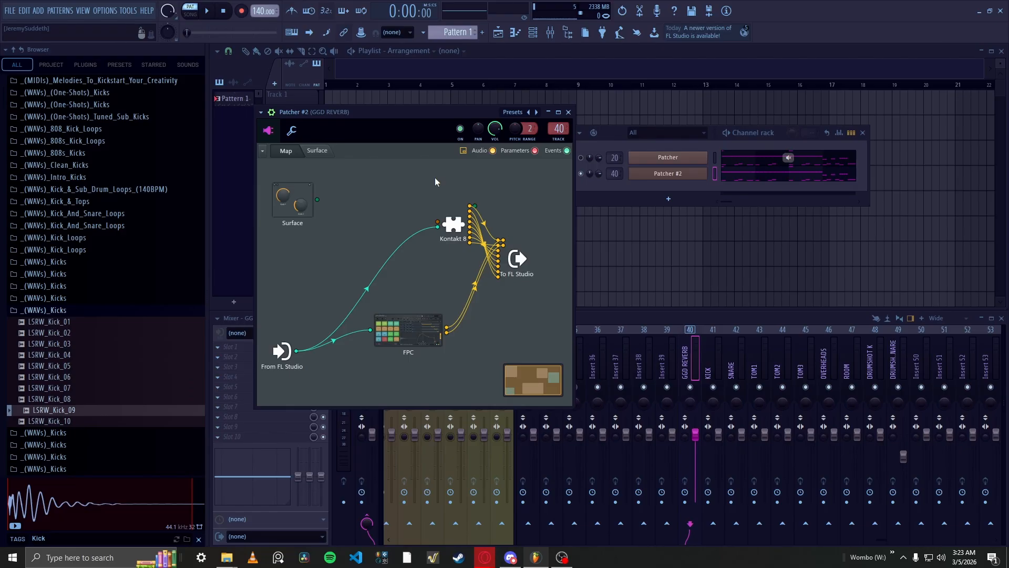